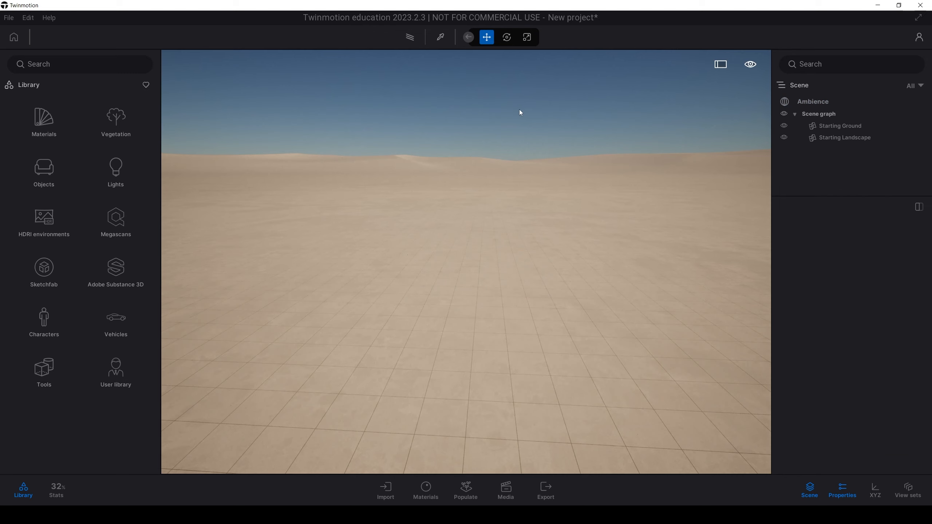
Import the geometry file 259.udatasmith, keeping its hierarchy and enabling full precision normals.
click(383, 488)
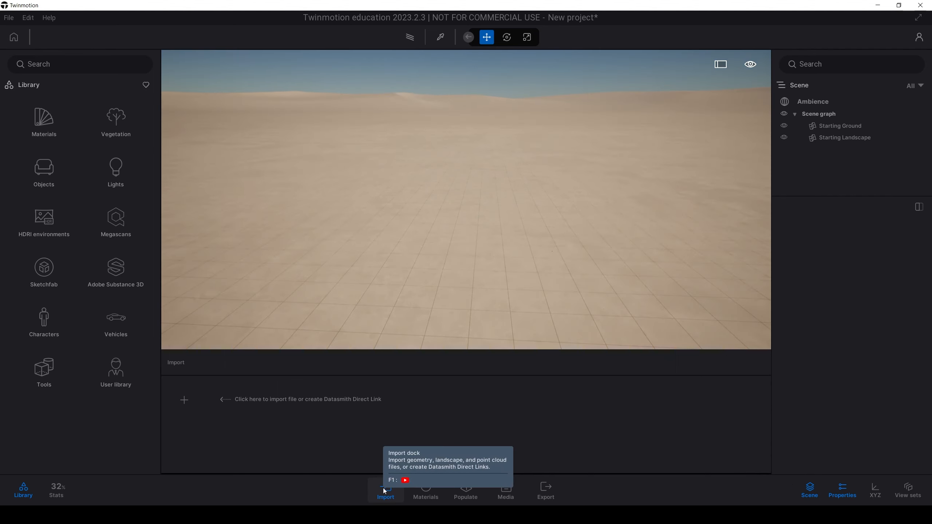
click(185, 404)
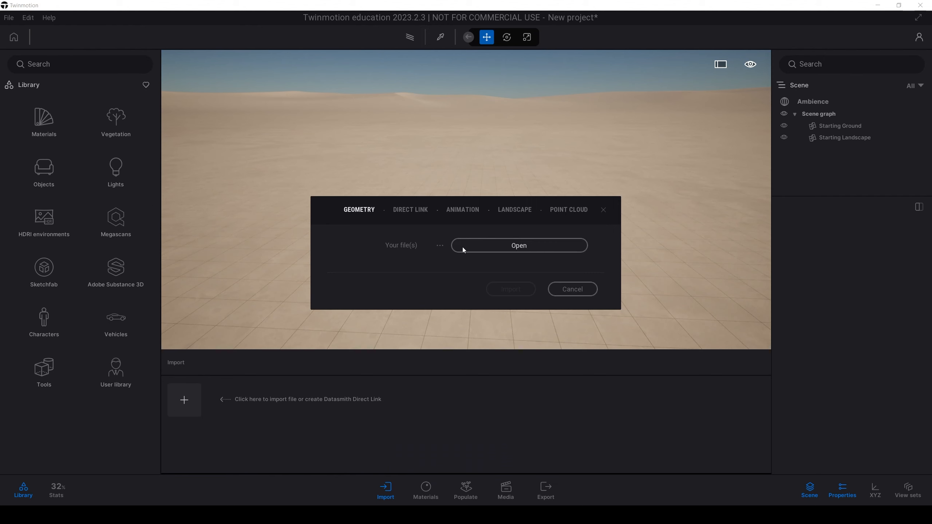
click(534, 249)
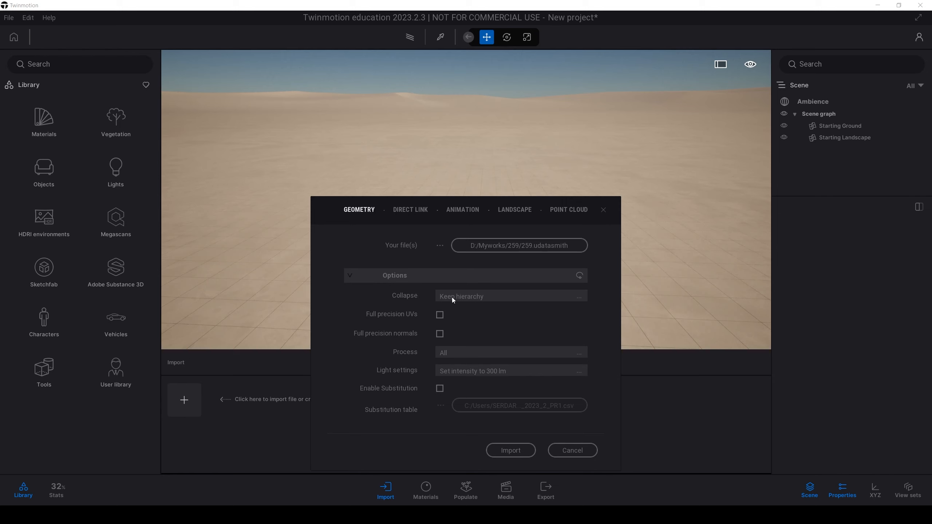
click(439, 336)
click(510, 451)
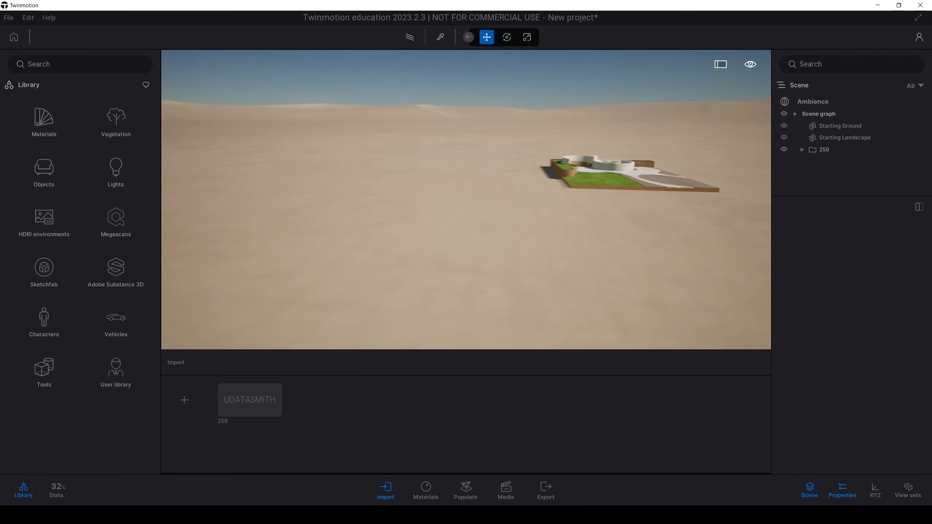
Switch the real-time global illumination from Standard to Lumen in the Ambience render settings.
scroll(629, 194, up, 5)
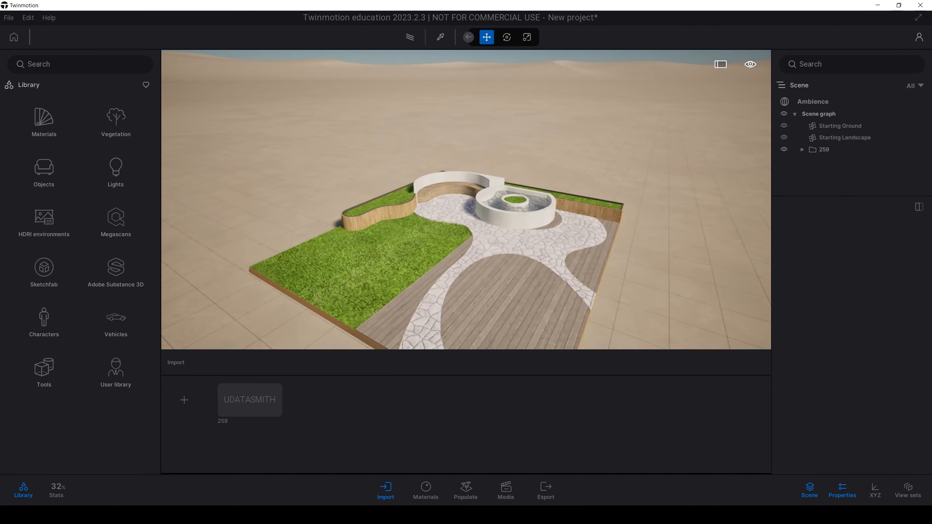
scroll(628, 194, down, 5)
scroll(628, 194, up, 2)
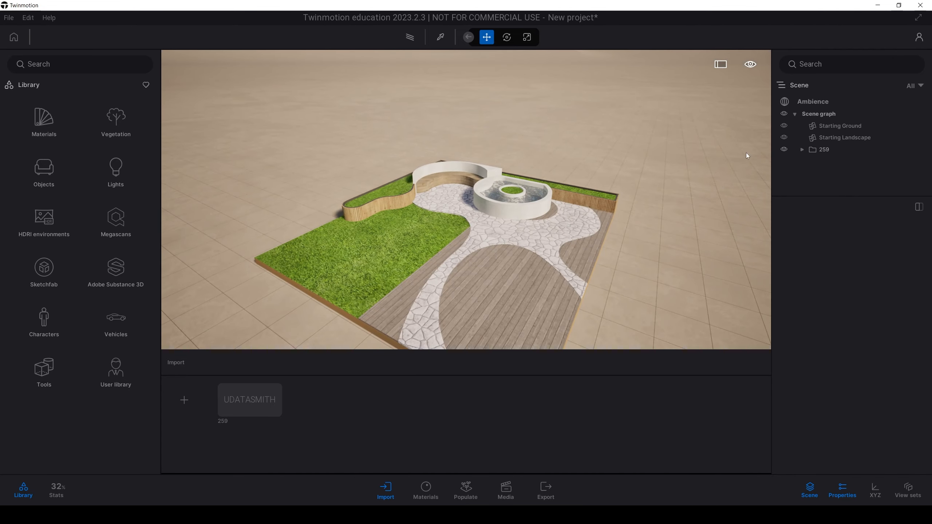
click(805, 102)
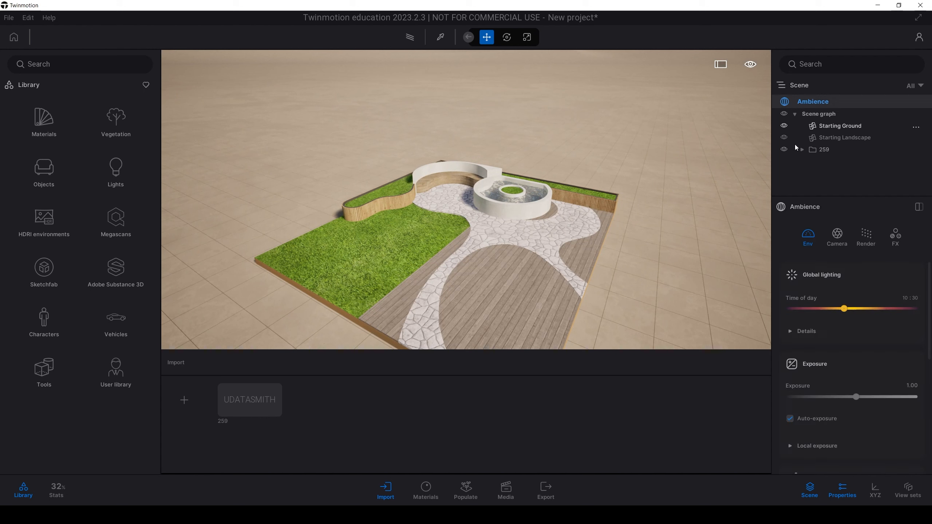
click(858, 234)
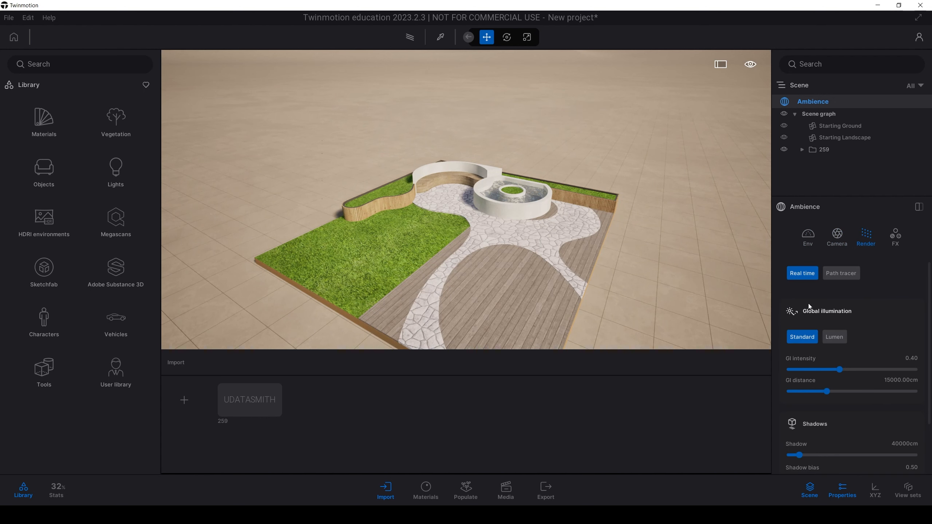
scroll(811, 312, down, 1)
scroll(822, 327, up, 1)
click(833, 337)
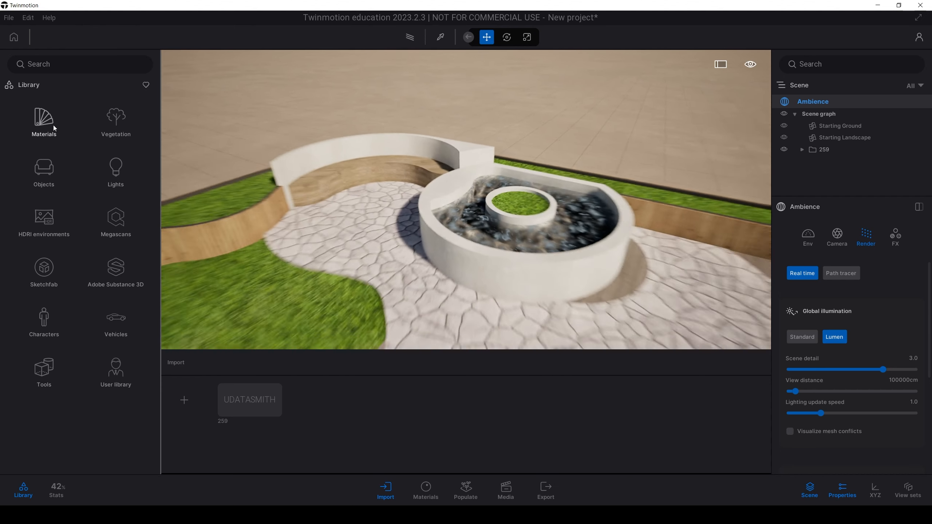
Browse the library's materials to the Water category.
click(53, 125)
scroll(61, 222, down, 5)
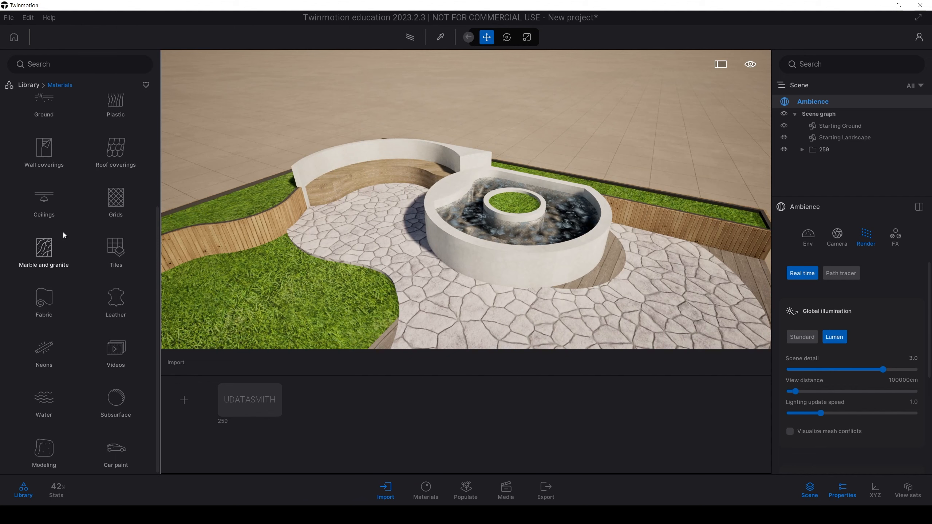
click(45, 393)
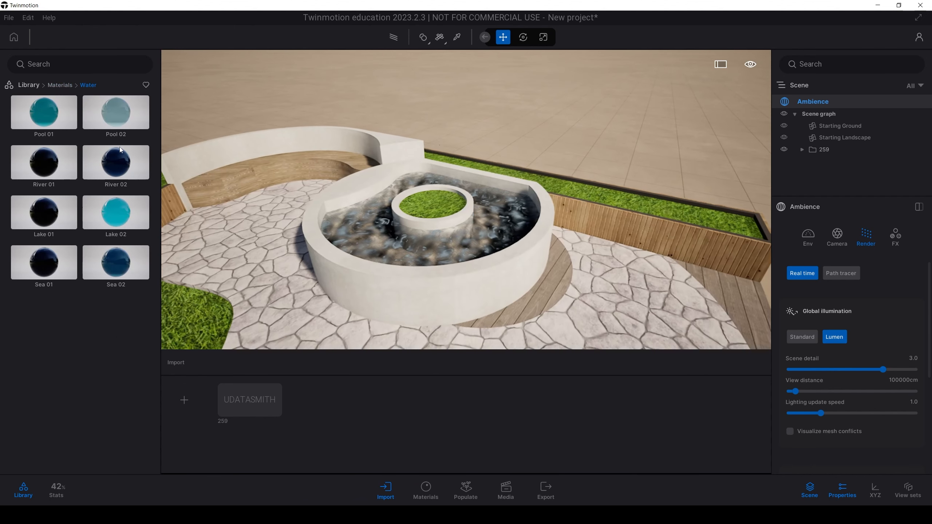
Try the River 02, Sea 02, Pool 01 and River 01 water materials on the fountain's basin.
drag(119, 148, 373, 234)
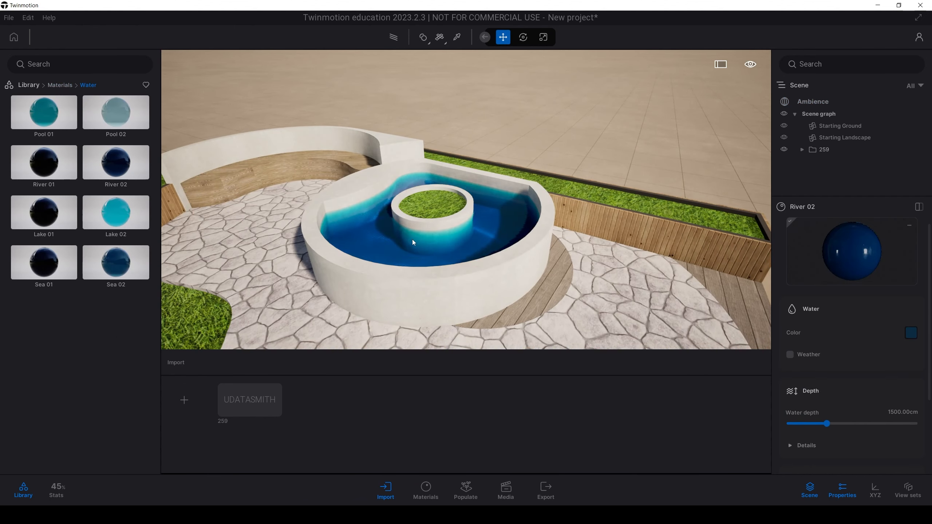
scroll(352, 250, up, 3)
drag(116, 212, 293, 257)
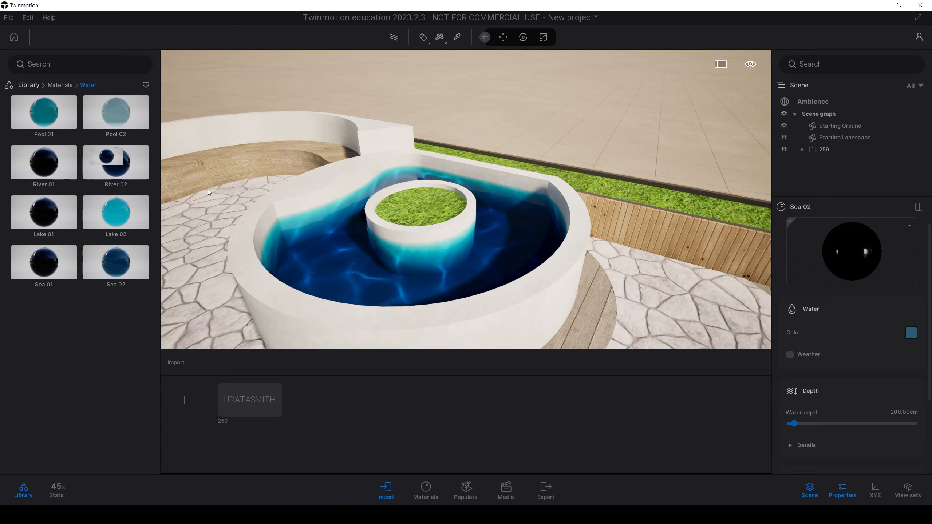
drag(116, 112, 321, 247)
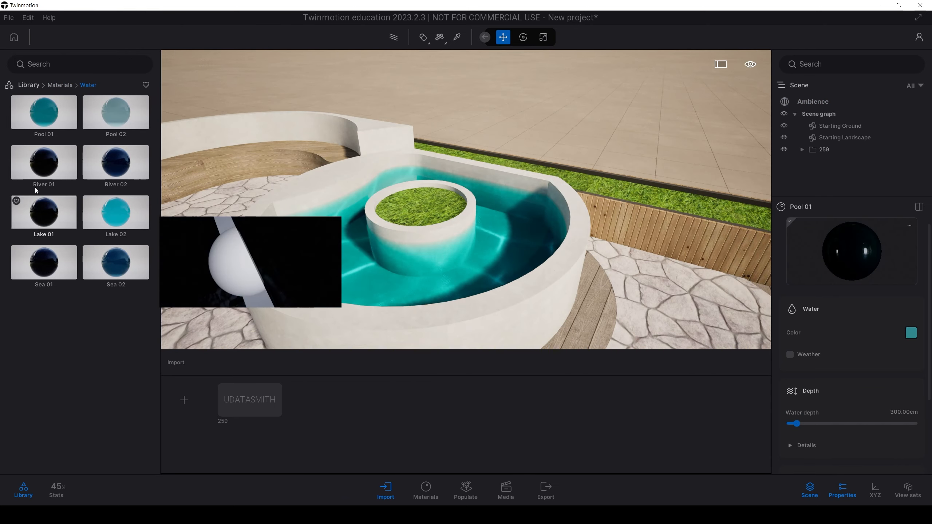
drag(34, 183, 370, 284)
Apply the Pool 02 water material to the fountain's basin.
drag(116, 112, 332, 252)
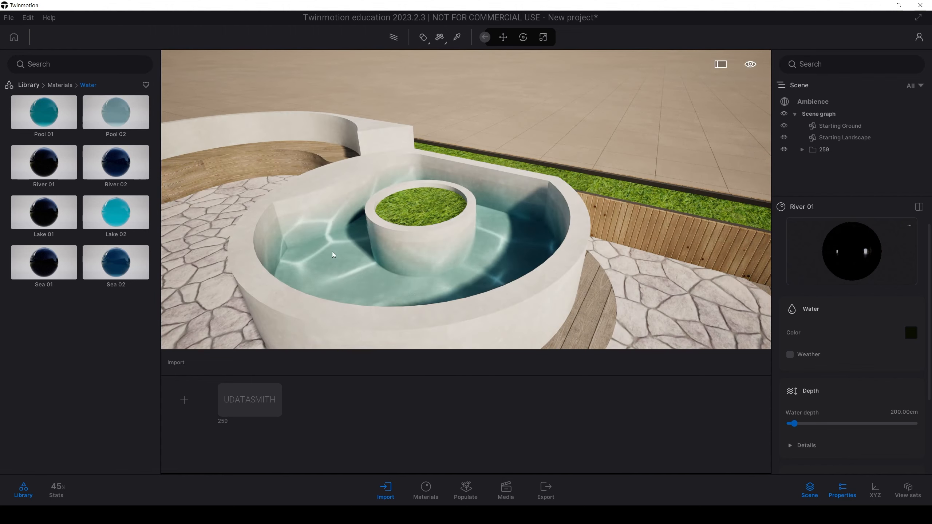
scroll(422, 212, up, 2)
scroll(423, 212, down, 5)
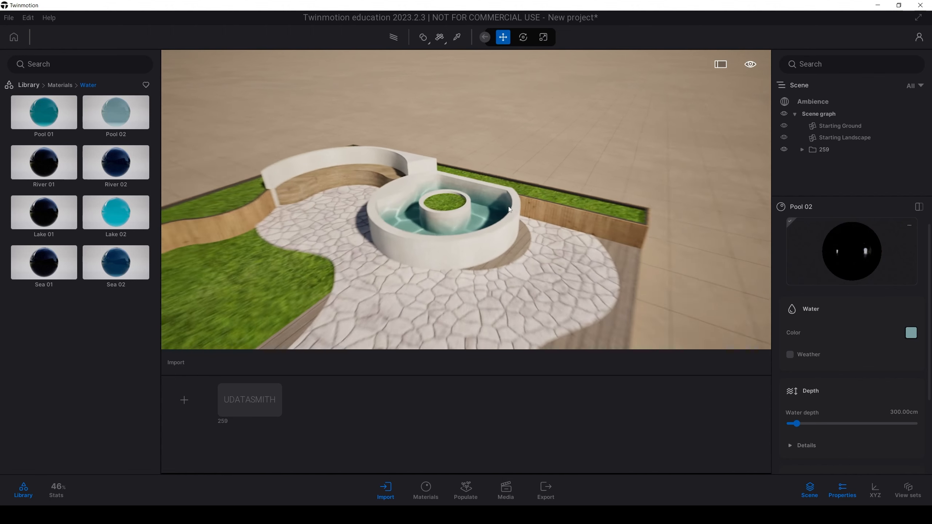
scroll(403, 231, up, 2)
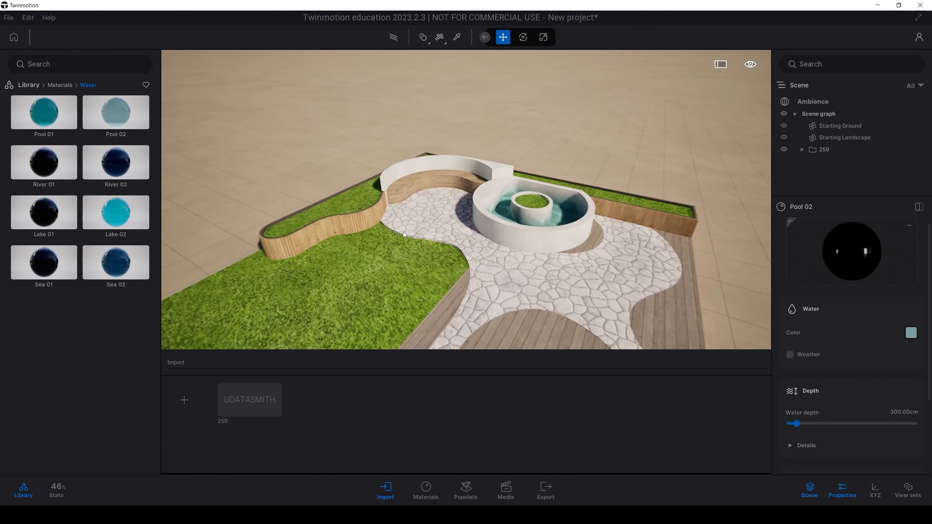
Apply the Grass 5 material from the Ground > Nature category to the garden's lawn surfaces.
click(63, 85)
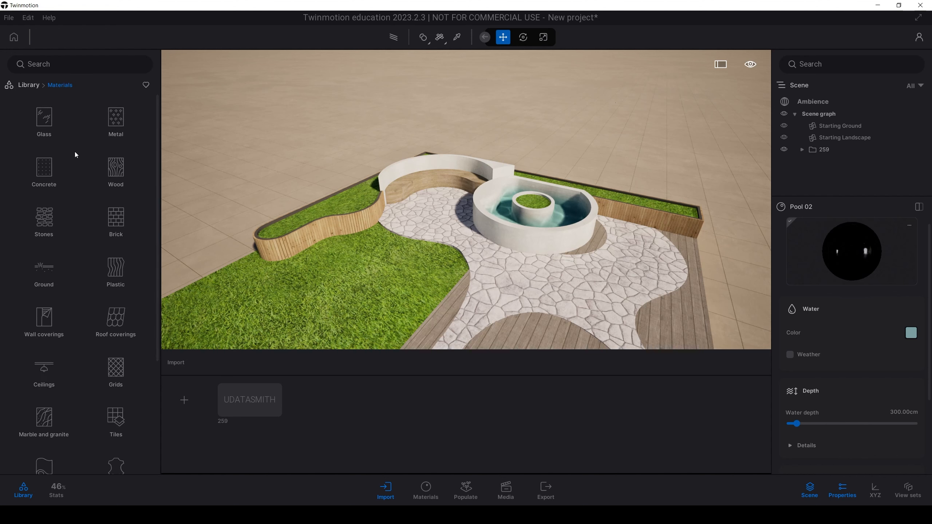
click(46, 286)
click(105, 125)
mouse_move(47, 225)
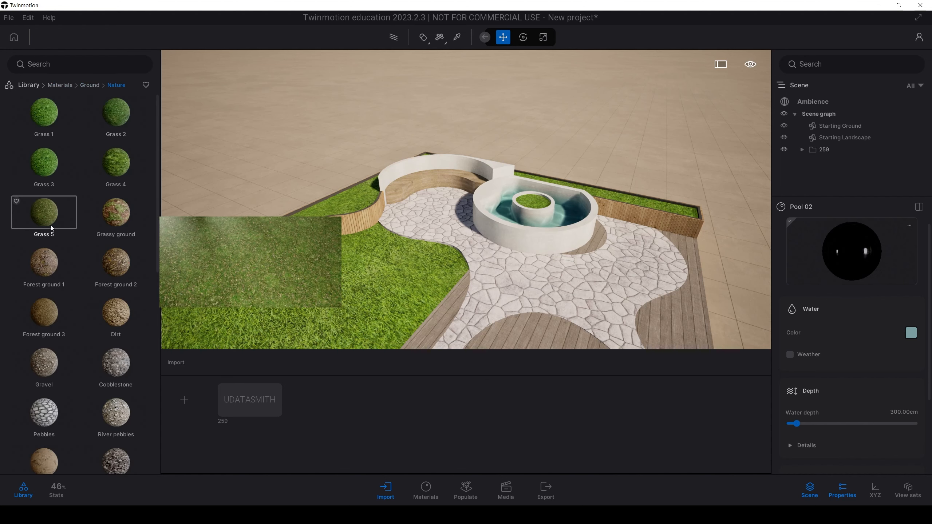
drag(48, 223, 271, 290)
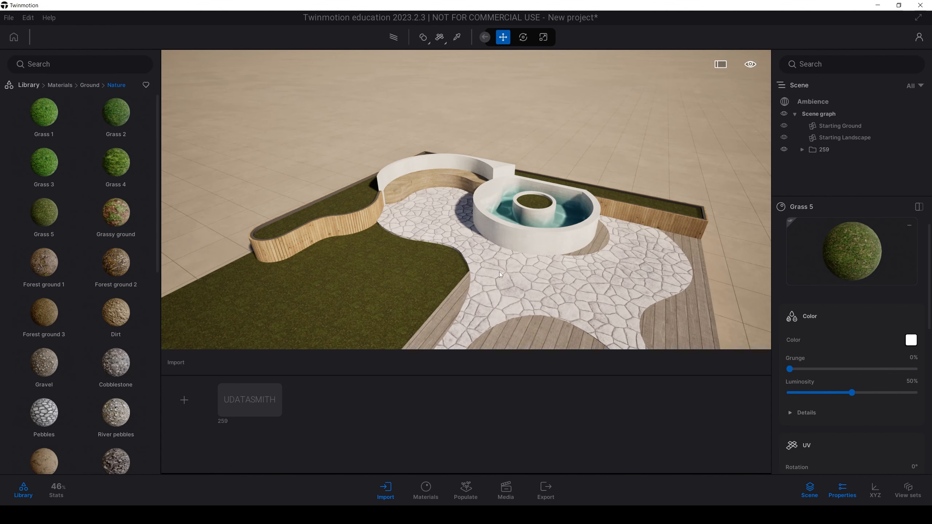
Set the UV scale of the Grass 5 material to 2.63.
scroll(824, 418, down, 3)
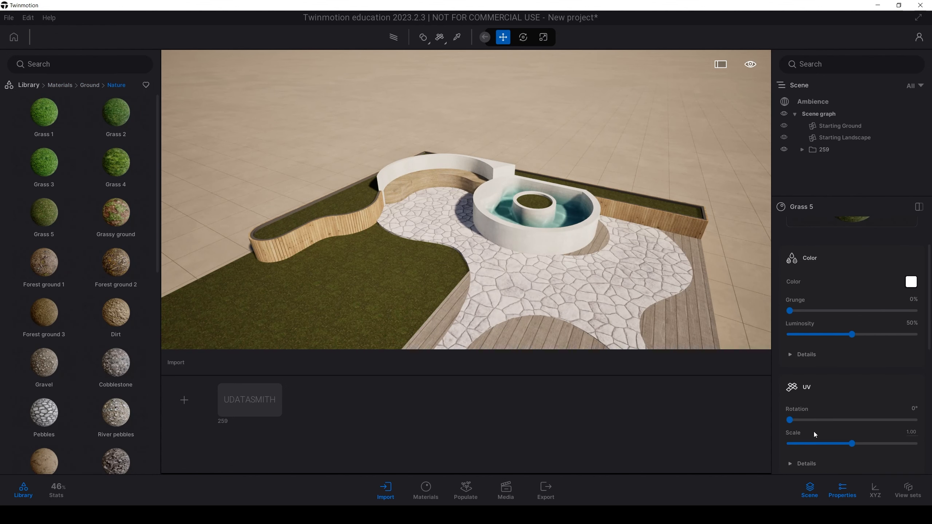
drag(851, 443, 864, 443)
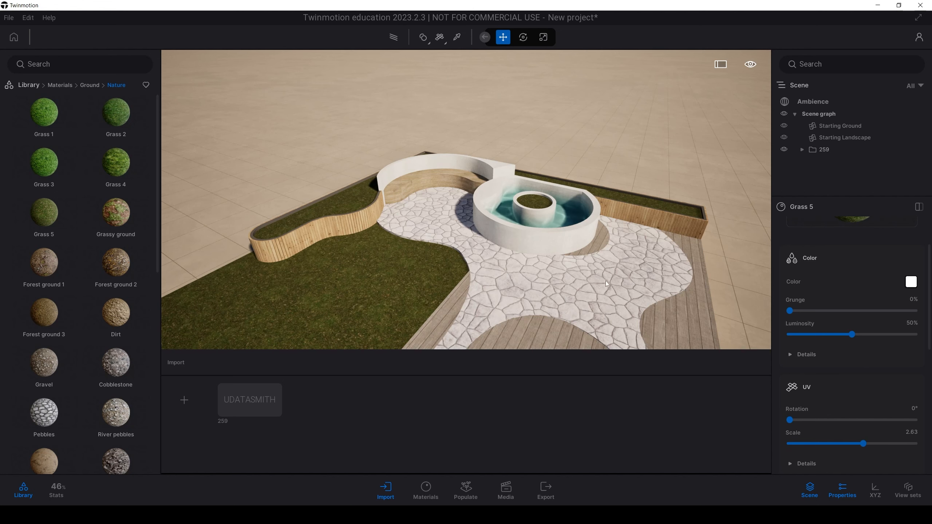
scroll(604, 185, down, 5)
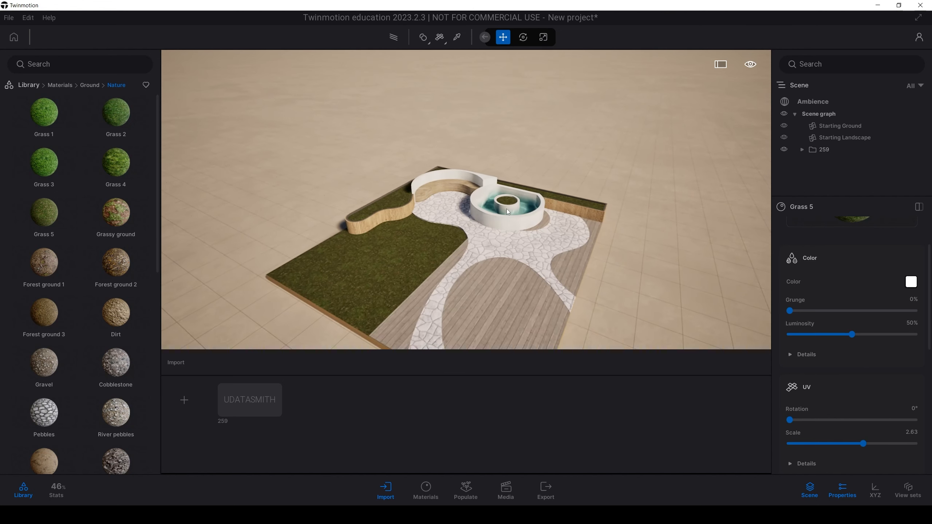
scroll(514, 212, up, 5)
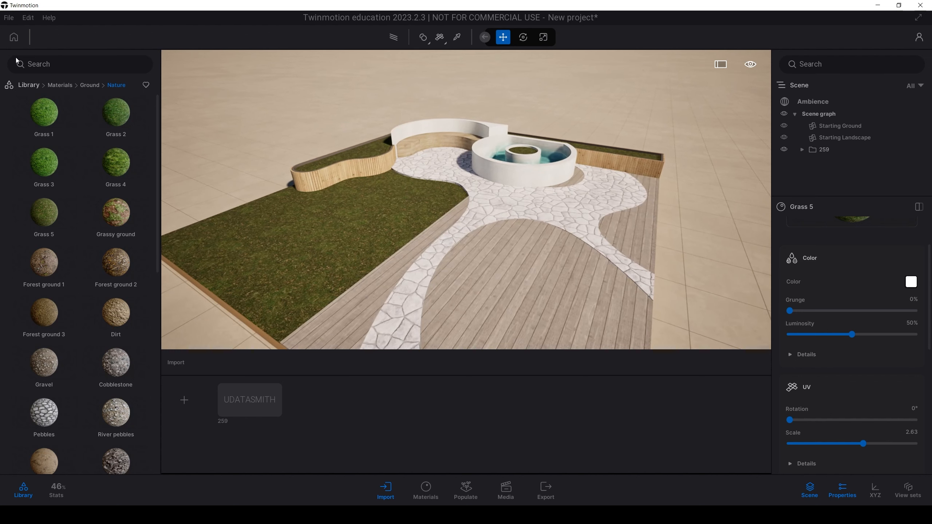
Apply the Rough planks wood material to the garden's timber deck surfaces.
click(90, 86)
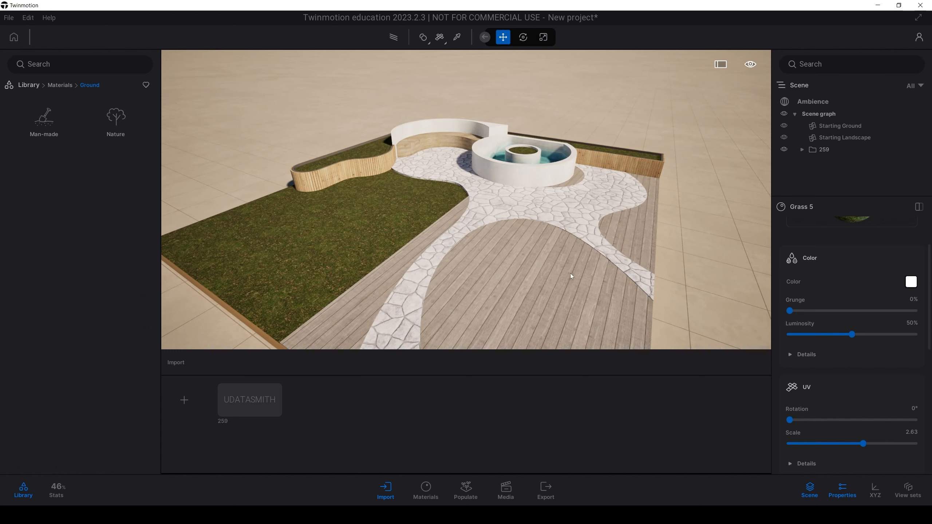
click(60, 85)
scroll(67, 293, down, 2)
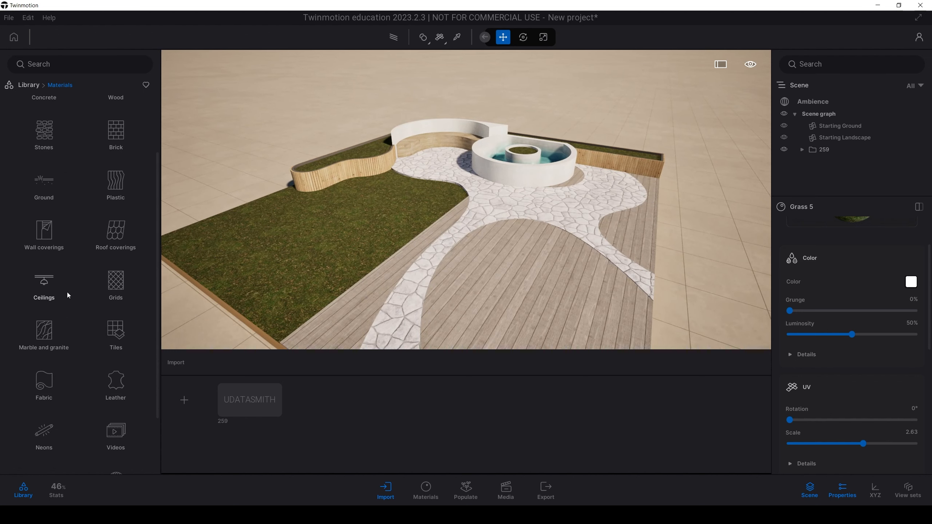
scroll(67, 292, down, 2)
scroll(62, 315, up, 5)
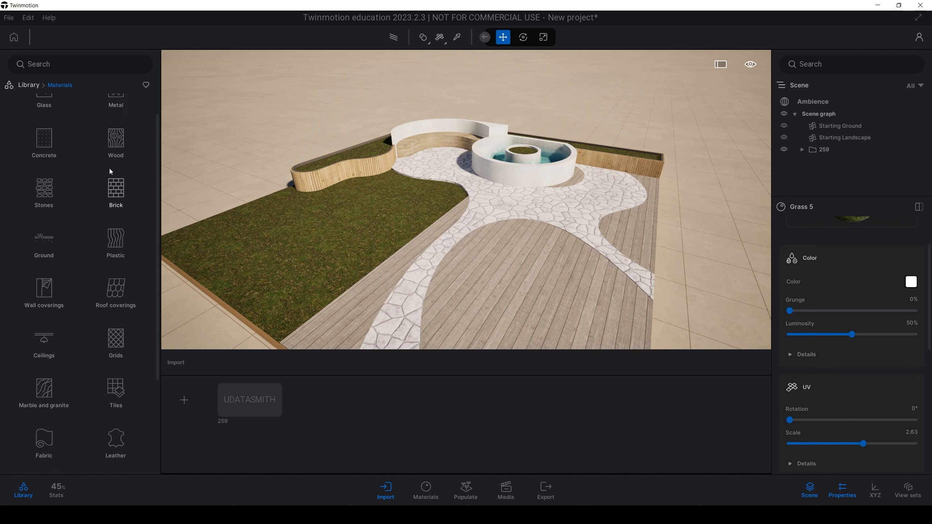
click(110, 167)
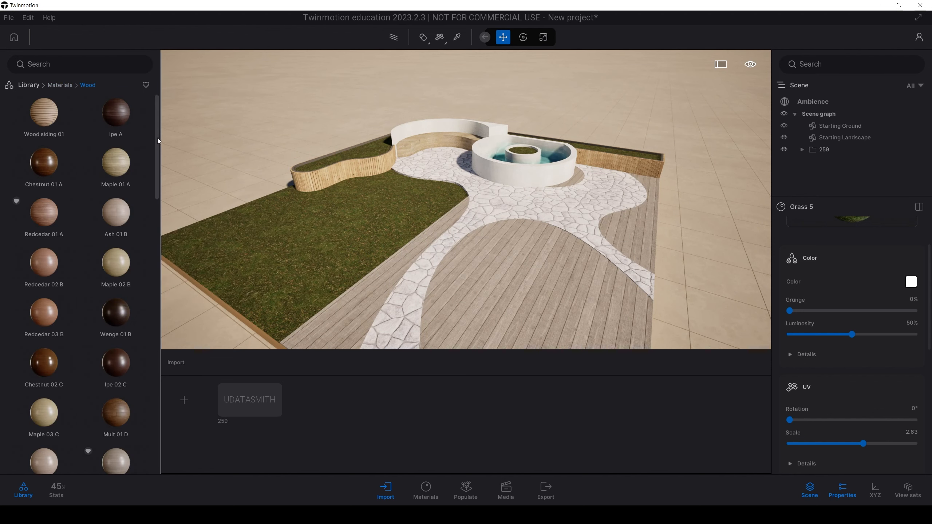
drag(157, 137, 141, 426)
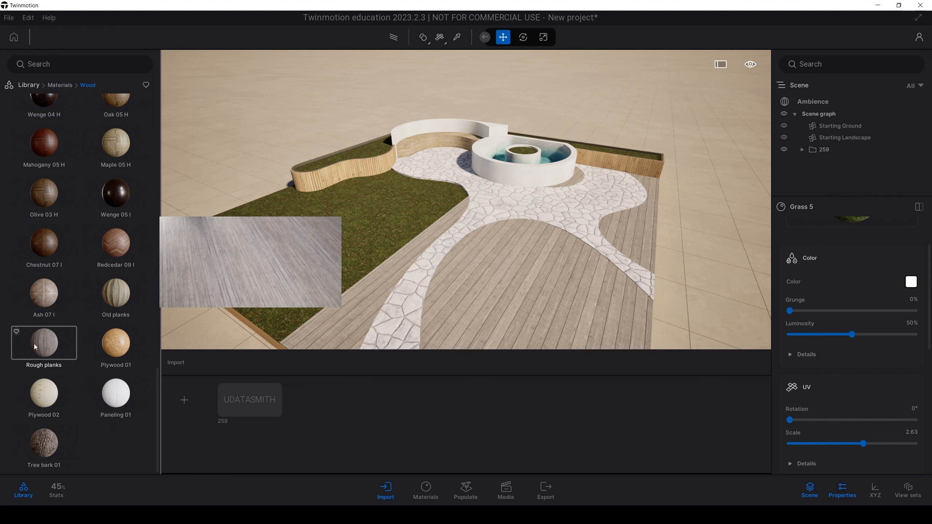
drag(37, 343, 458, 308)
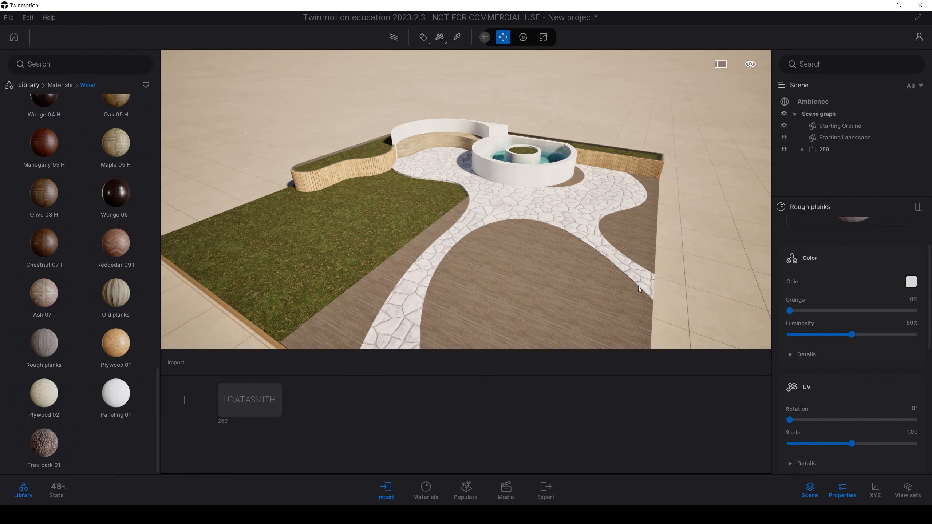
Set the UV scale of the Rough planks material to 3.52.
drag(852, 444, 869, 444)
right_drag(399, 208, 437, 251)
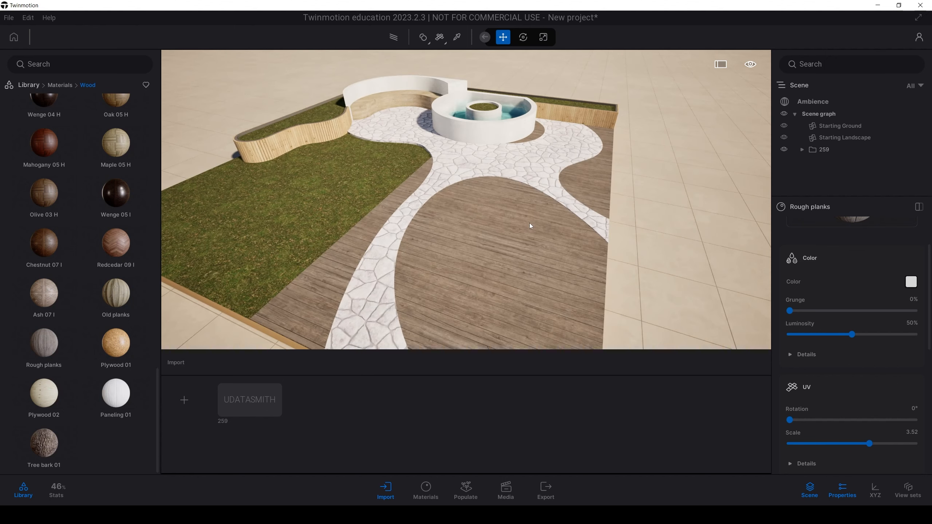
scroll(531, 227, up, 5)
scroll(517, 188, down, 3)
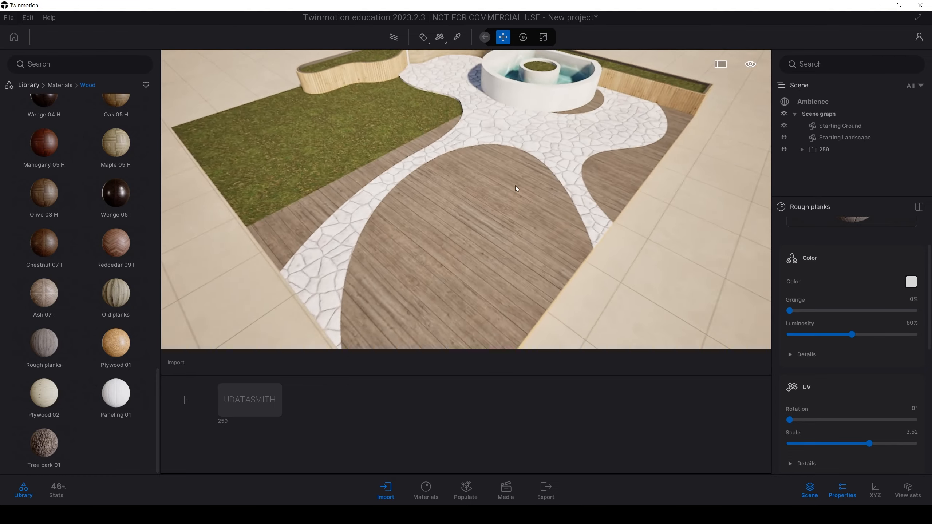
scroll(516, 188, down, 3)
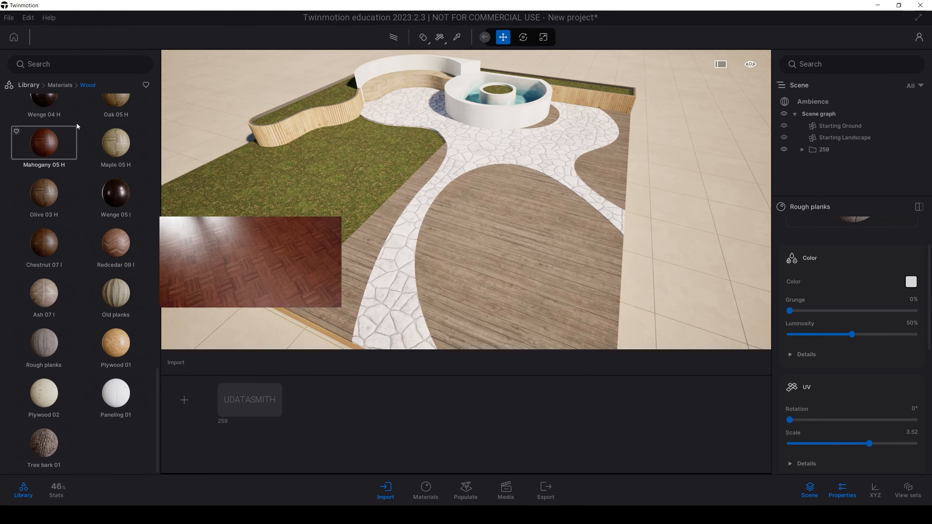
Apply the Stone flooring material from the Ground > Man-made category to the garden's paved path.
click(60, 85)
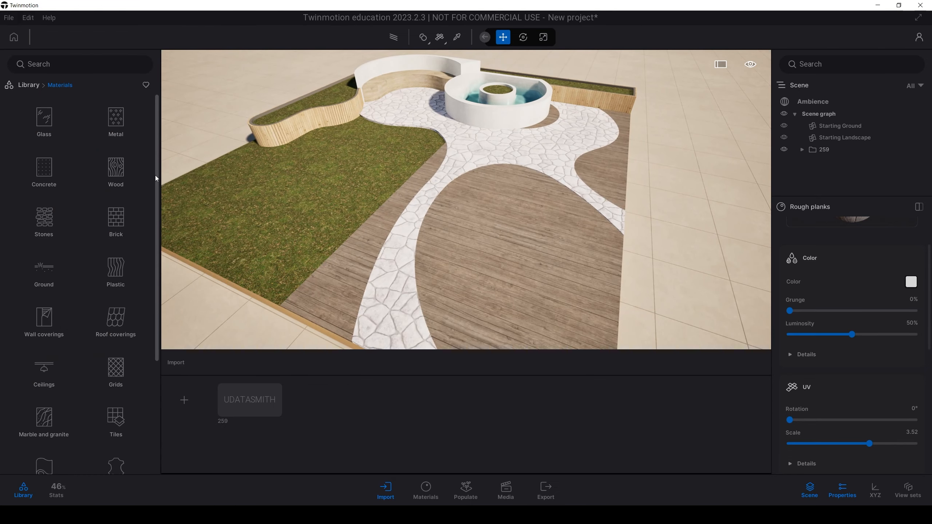
scroll(156, 245, down, 2)
scroll(73, 226, up, 2)
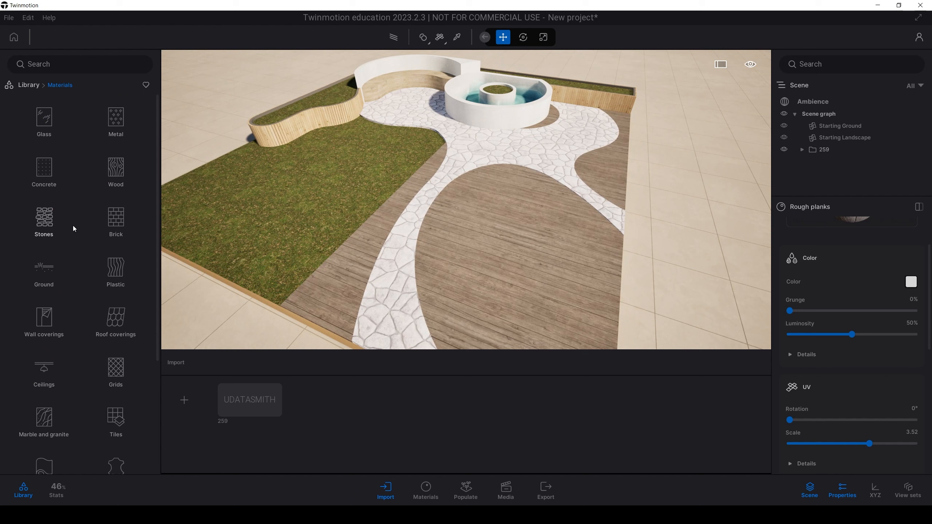
click(51, 266)
click(36, 110)
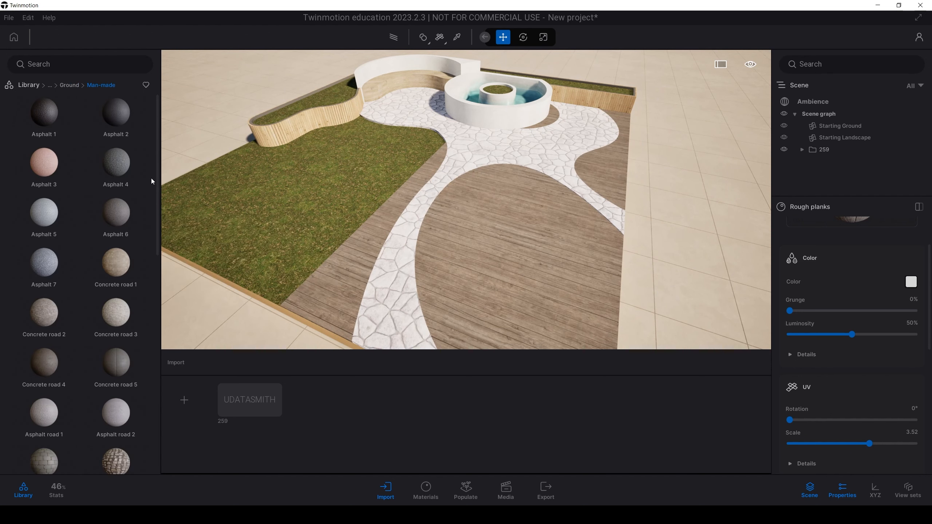
drag(155, 165, 457, 166)
mouse_move(117, 406)
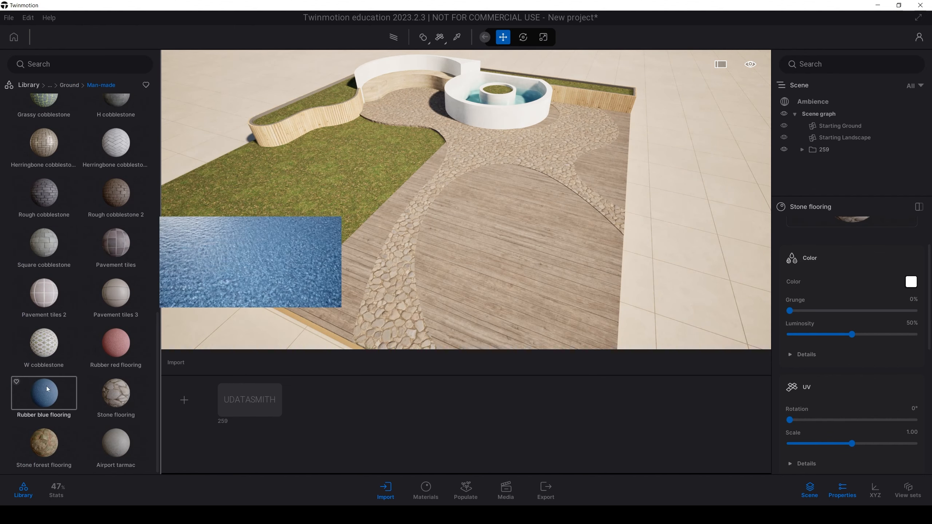
Try the Stone forest flooring and Wave cobblestone materials on the garden's paved path.
drag(44, 442, 410, 332)
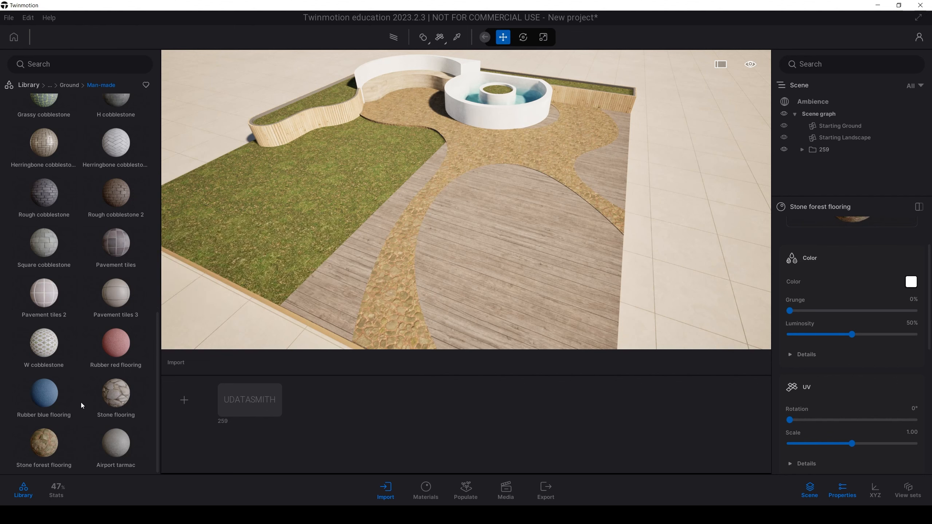
click(389, 315)
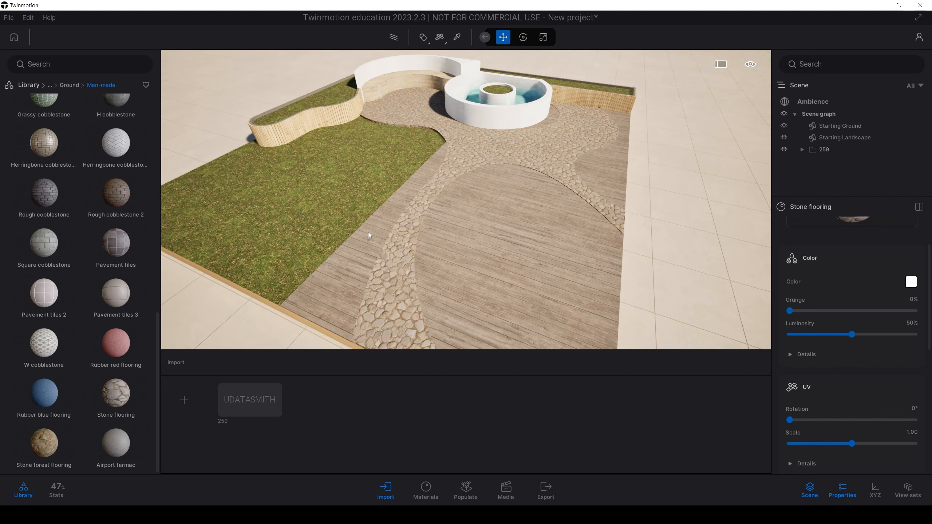
scroll(357, 230, up, 5)
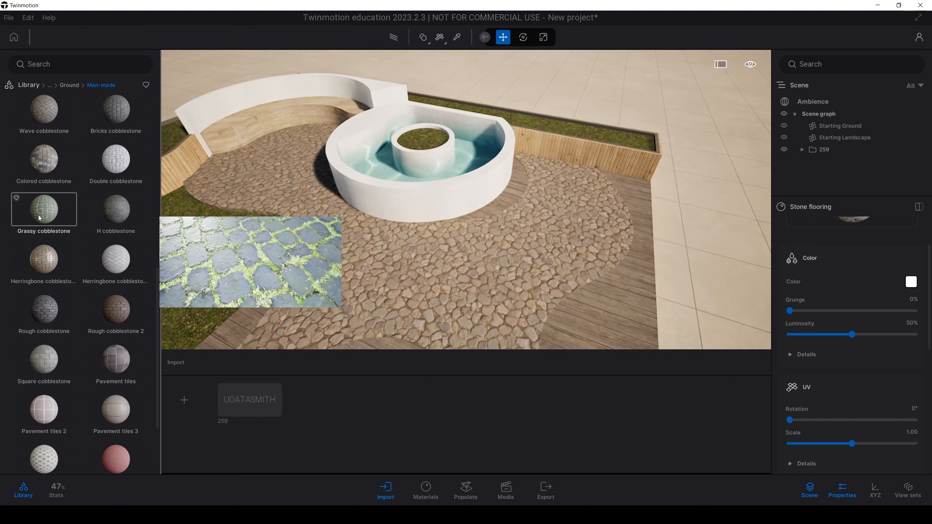
scroll(38, 215, up, 5)
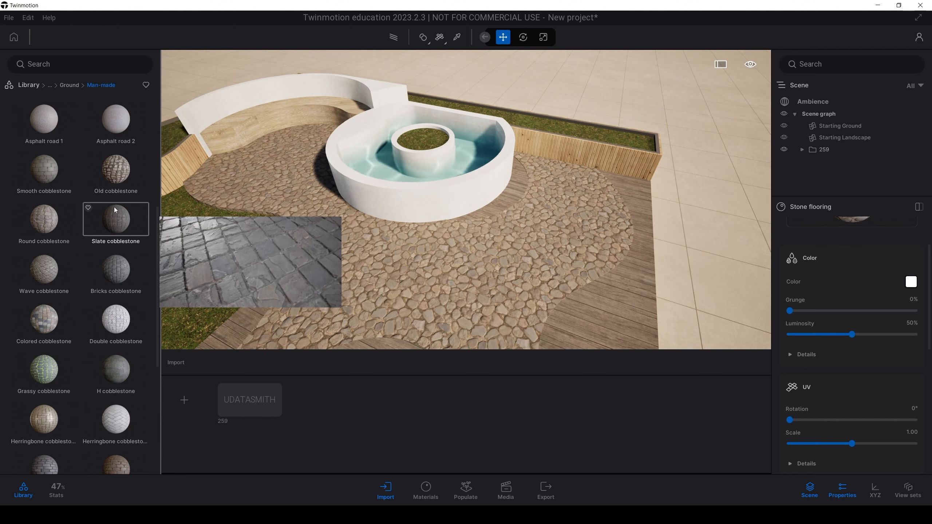
drag(59, 274, 387, 259)
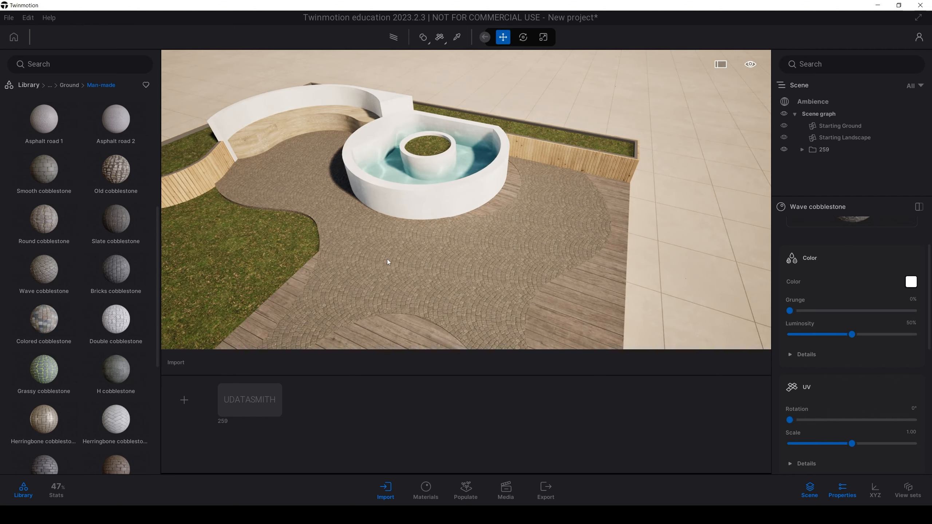
scroll(389, 262, up, 5)
scroll(389, 263, down, 5)
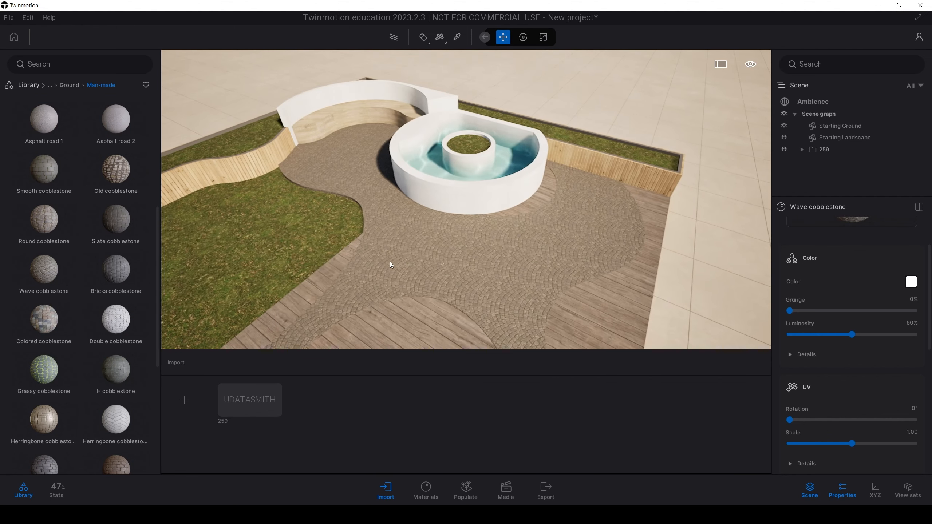
Try the W cobblestone material on the garden's paved path with a UV scale of 3.15.
scroll(40, 259, down, 3)
scroll(63, 273, down, 3)
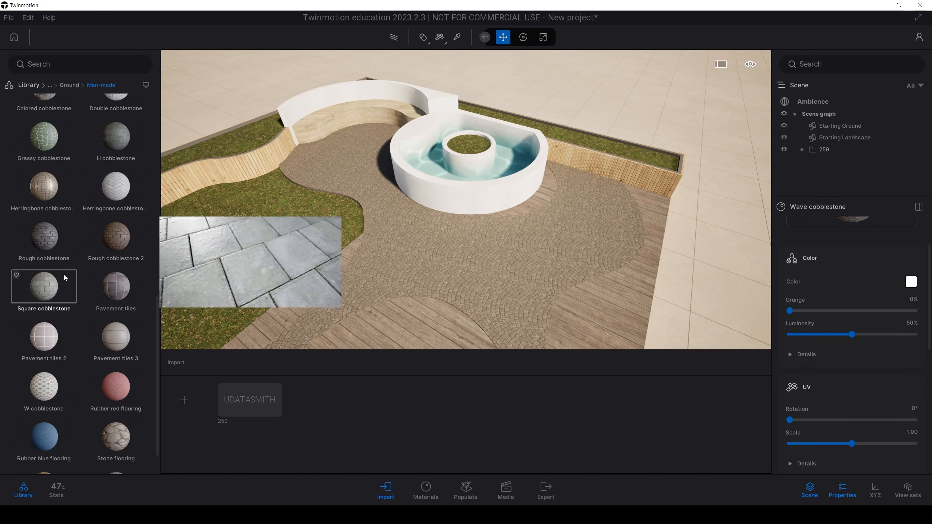
click(45, 360)
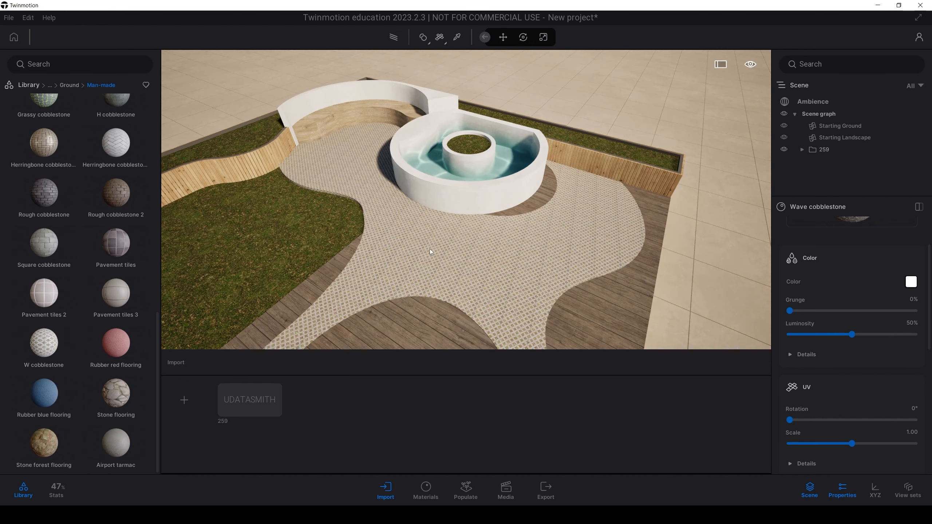
drag(856, 444, 867, 439)
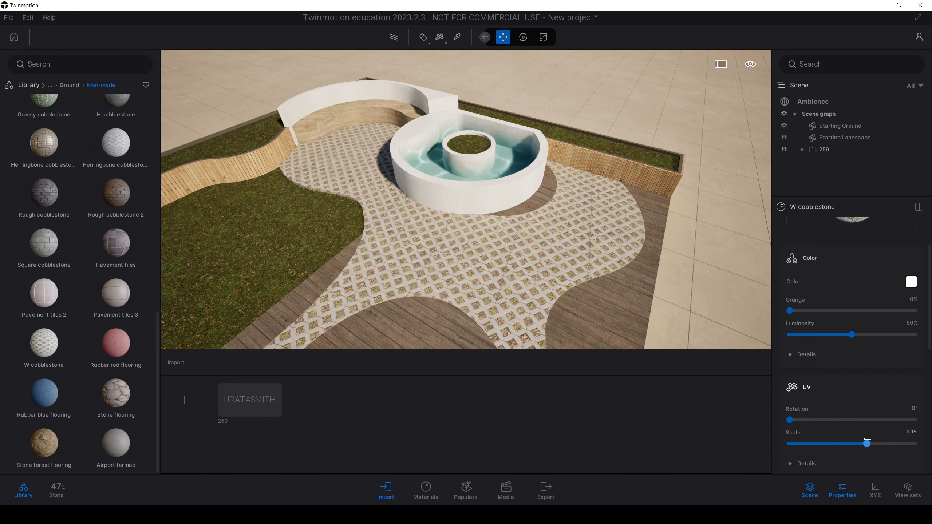
Replace the paved path's W cobblestone with the Stone flooring material.
scroll(437, 242, down, 6)
shift+middle_drag(437, 242, 444, 190)
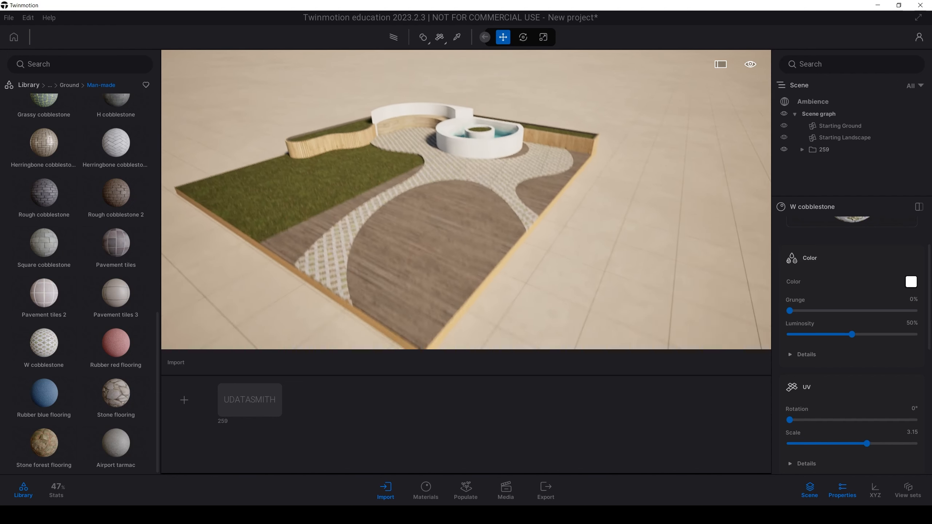
scroll(444, 191, up, 4)
scroll(447, 241, down, 3)
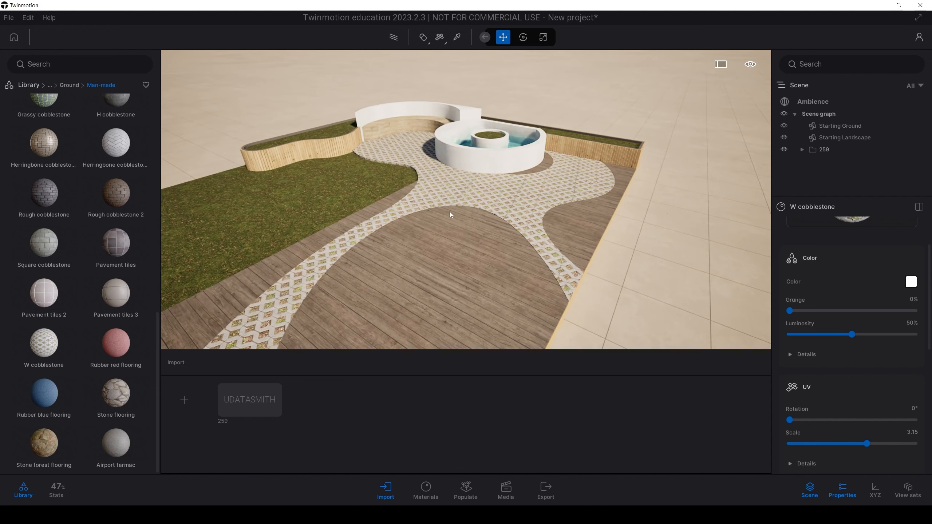
mouse_move(114, 404)
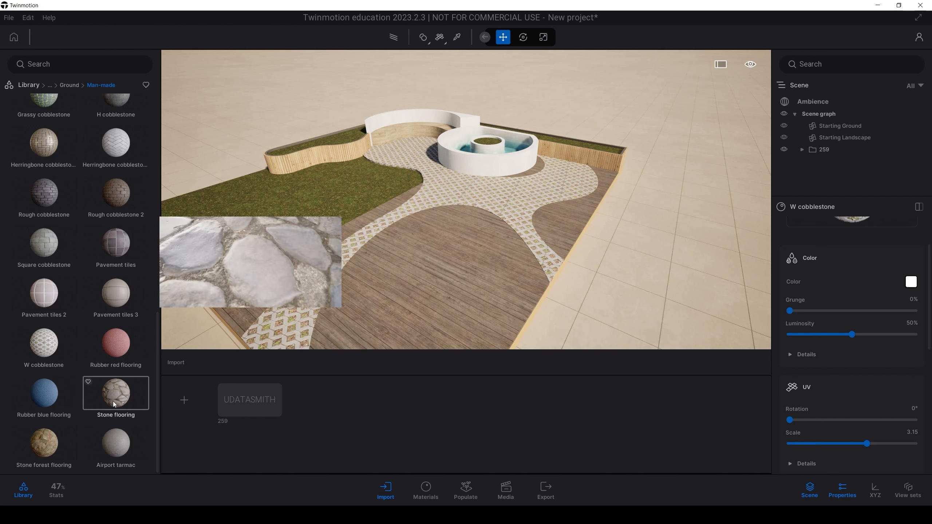
drag(114, 404, 476, 186)
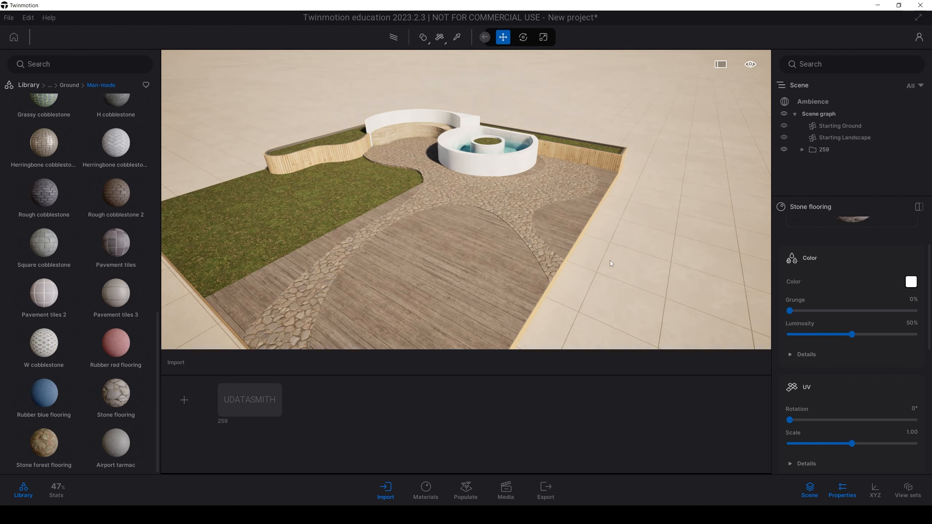
Set the Stone flooring material's color saturation to 0.3 and its gain to 1.6.
scroll(812, 385, up, 2)
key(w)
right_drag(602, 220, 648, 233)
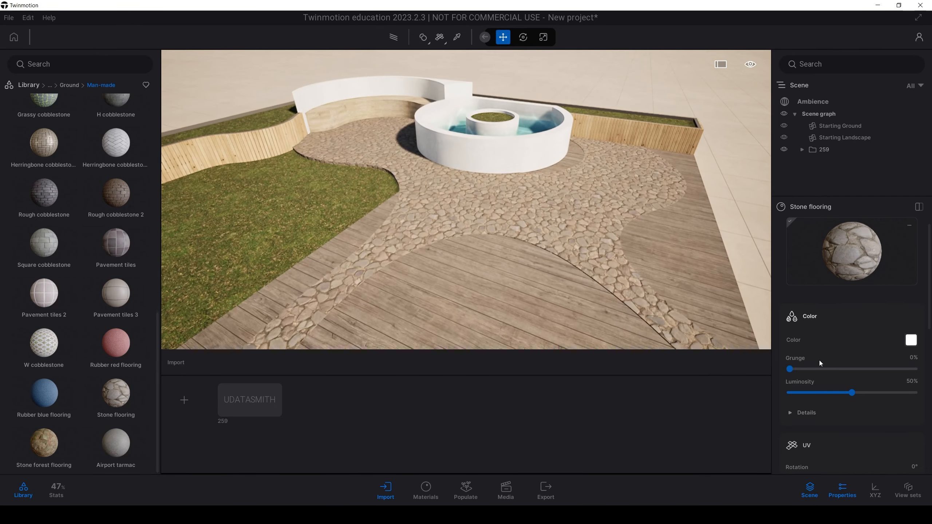
click(789, 414)
scroll(785, 413, down, 3)
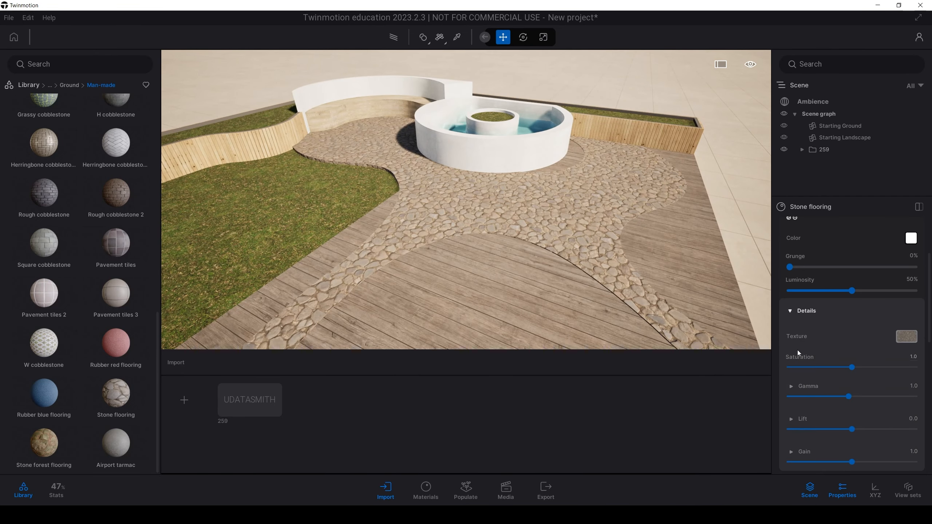
scroll(809, 361, down, 1)
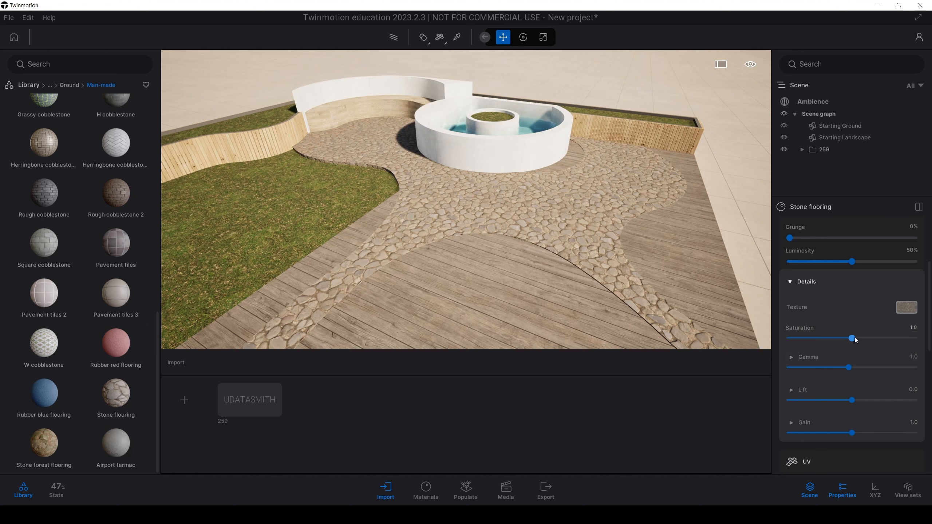
drag(818, 340, 808, 340)
drag(854, 433, 888, 433)
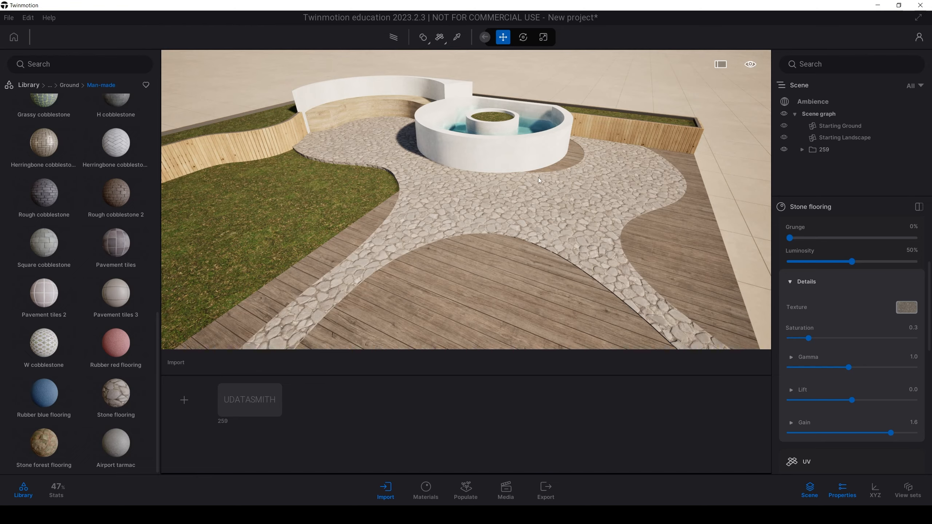
scroll(538, 177, down, 5)
scroll(533, 176, up, 1)
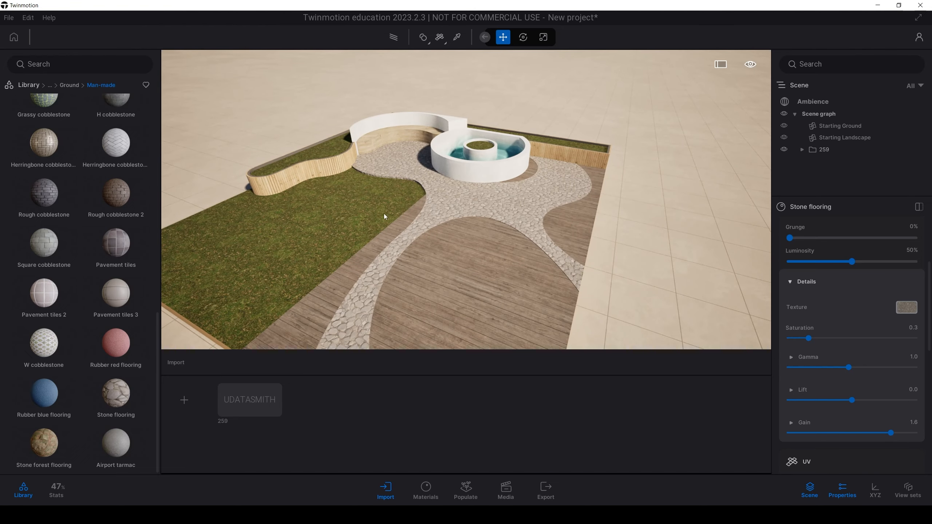
scroll(479, 173, up, 2)
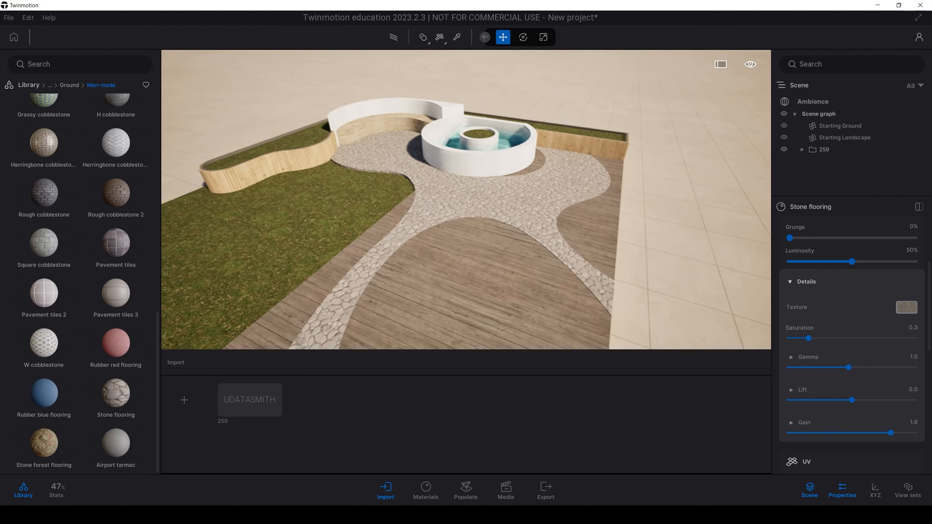
scroll(479, 174, down, 2)
right_drag(598, 189, 565, 189)
scroll(598, 189, up, 1)
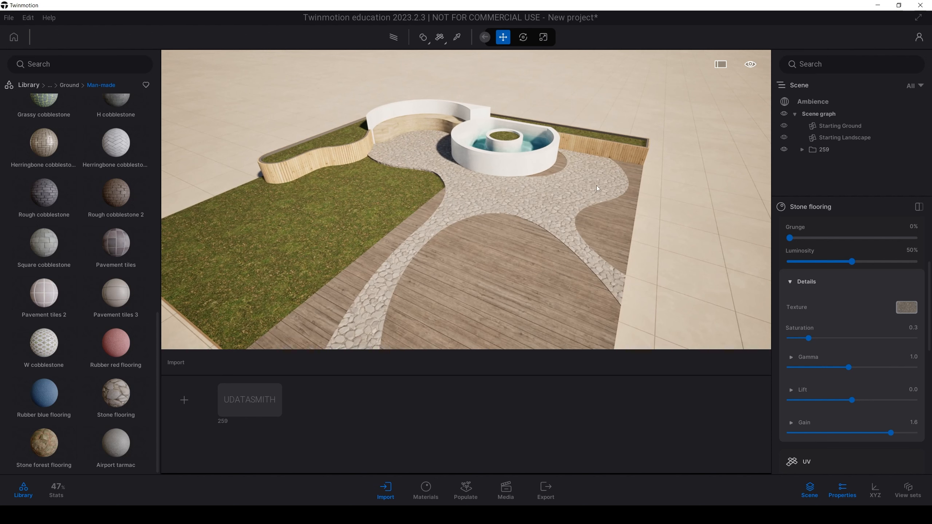
Turn off auto-exposure in the Ambience environment settings.
click(801, 148)
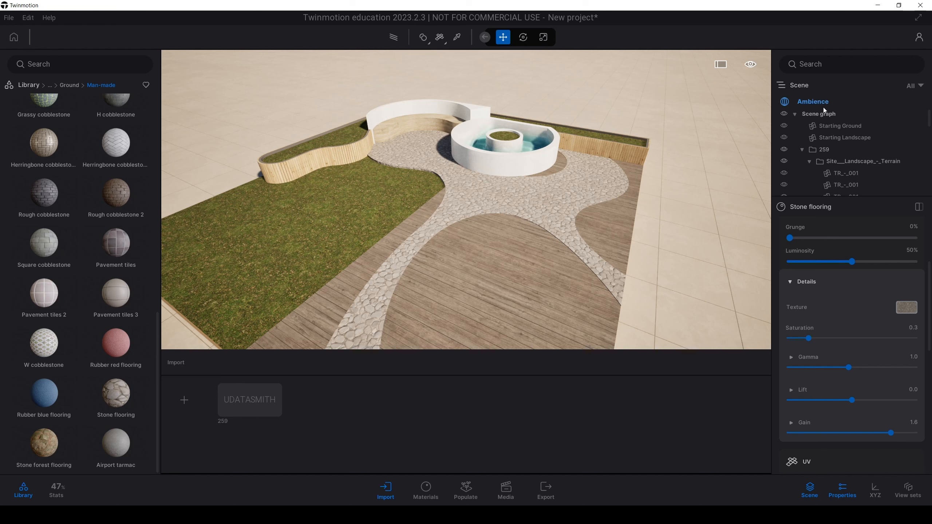
click(799, 104)
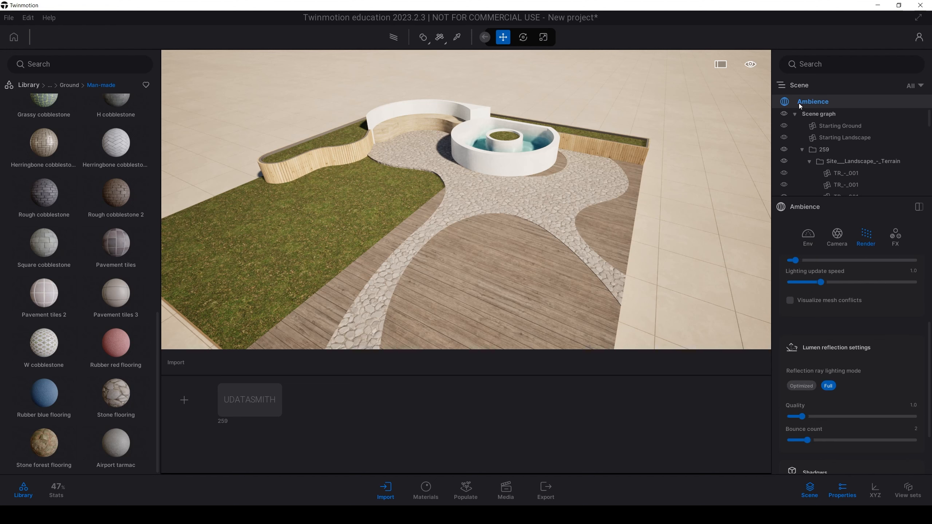
click(802, 239)
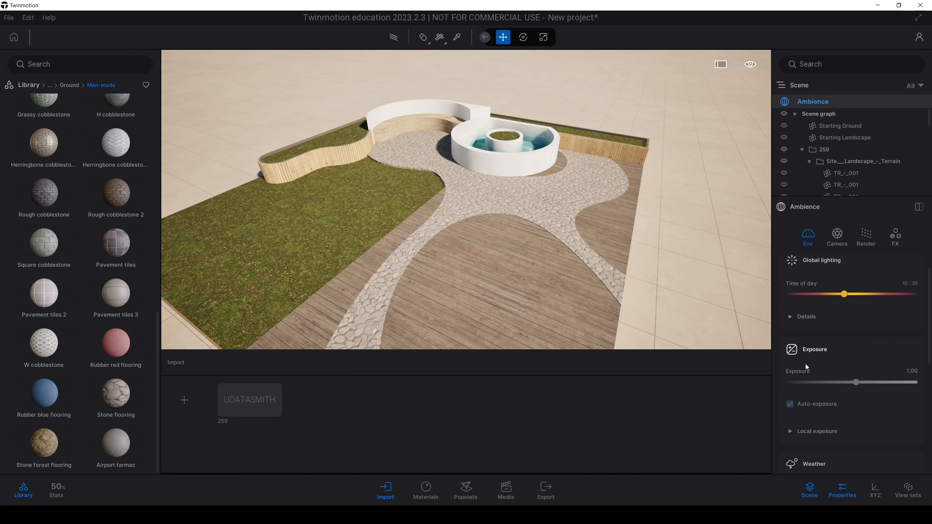
click(789, 403)
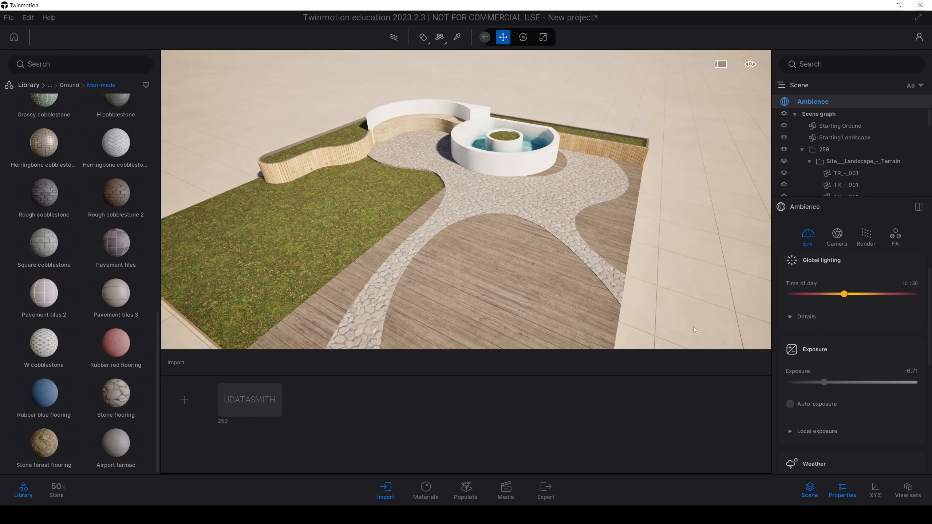
Pick the Stucco_-_White_Fine material from the round fountain's outer wall and set its grunge to 34%.
scroll(632, 67, down, 5)
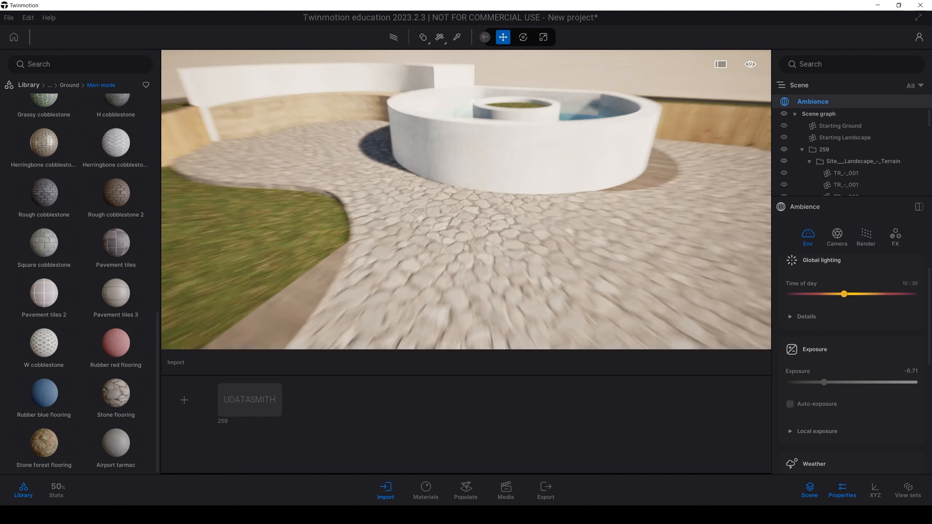
scroll(538, 188, up, 5)
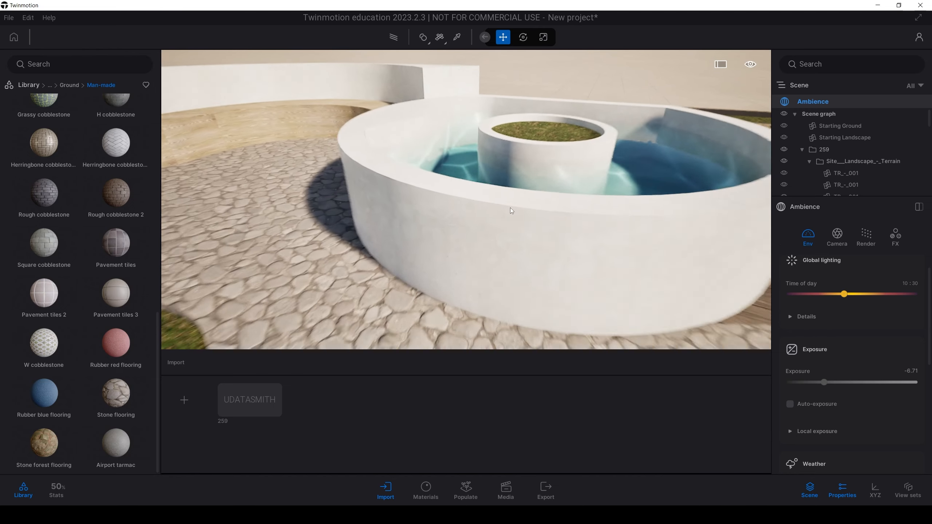
key(i)
click(486, 226)
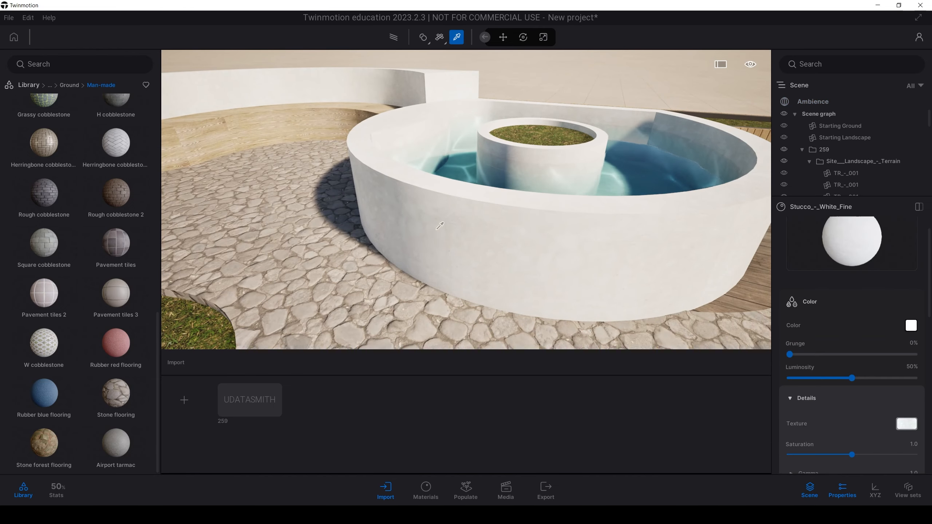
scroll(808, 382, down, 2)
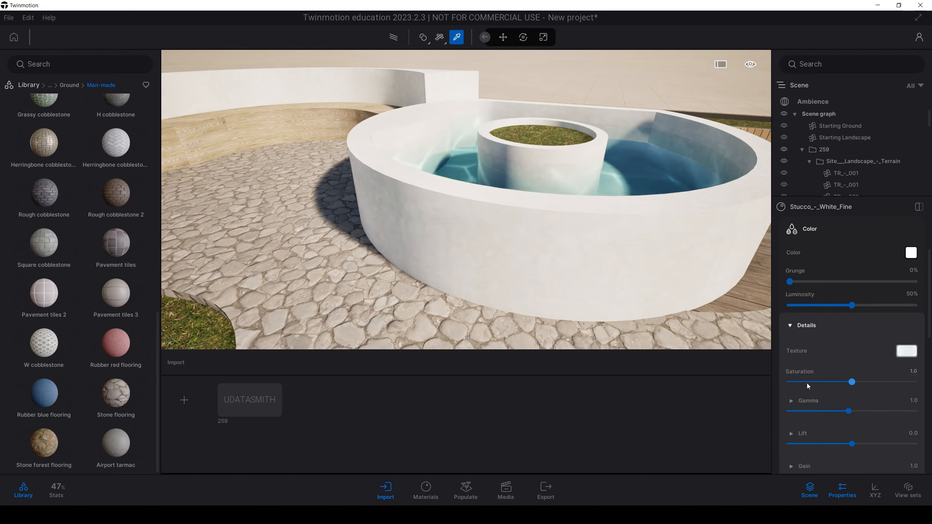
drag(794, 295, 836, 291)
scroll(462, 248, down, 5)
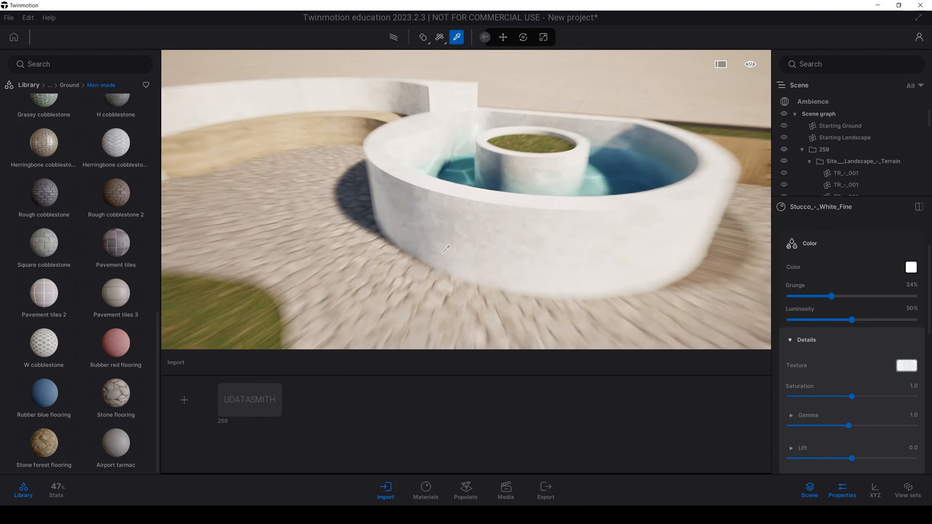
key(Escape)
scroll(462, 248, down, 3)
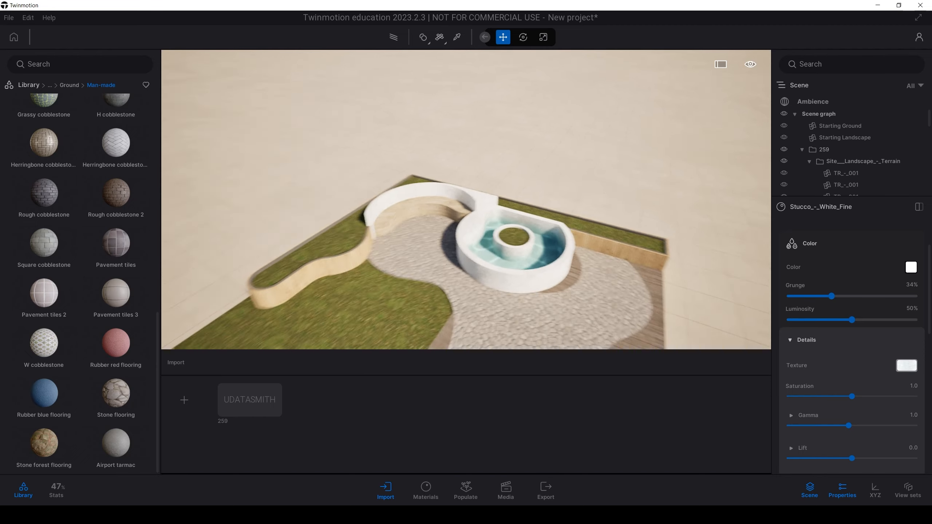
scroll(466, 200, up, 5)
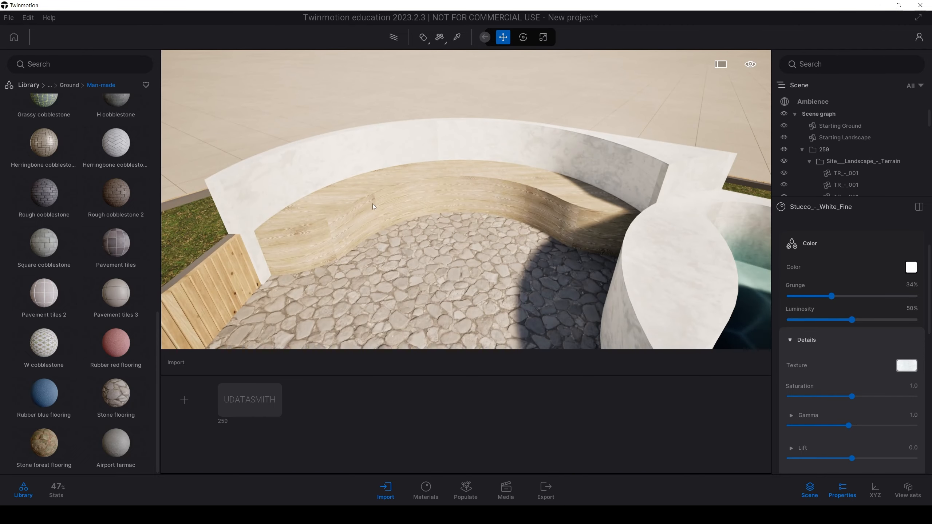
Replace the curved bench's wood surface with the Ash 05 G material from the wood library.
click(63, 86)
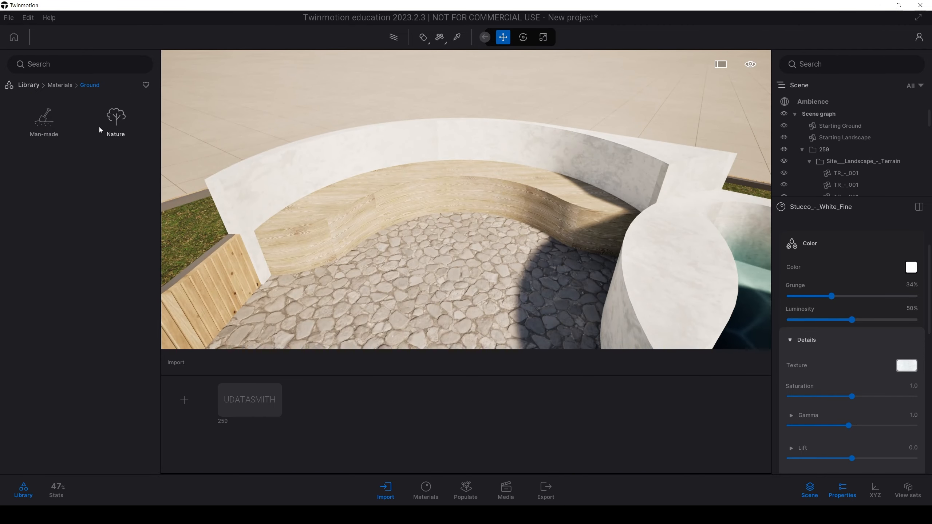
click(66, 87)
click(119, 172)
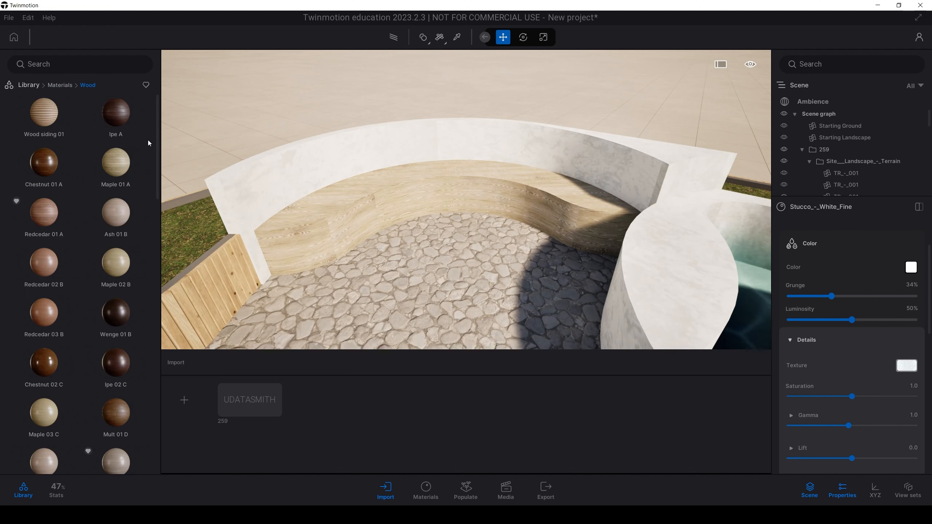
drag(154, 134, 160, 359)
scroll(105, 263, up, 3)
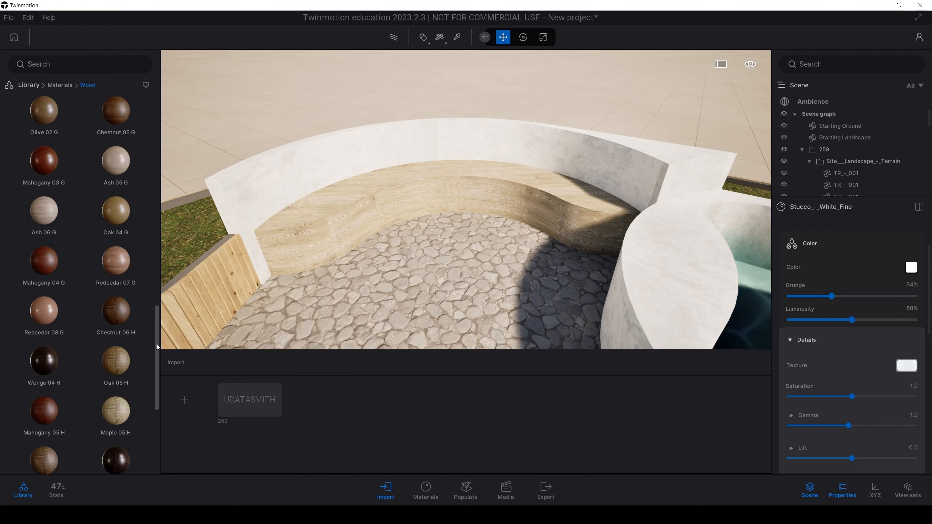
mouse_move(105, 263)
drag(104, 263, 298, 243)
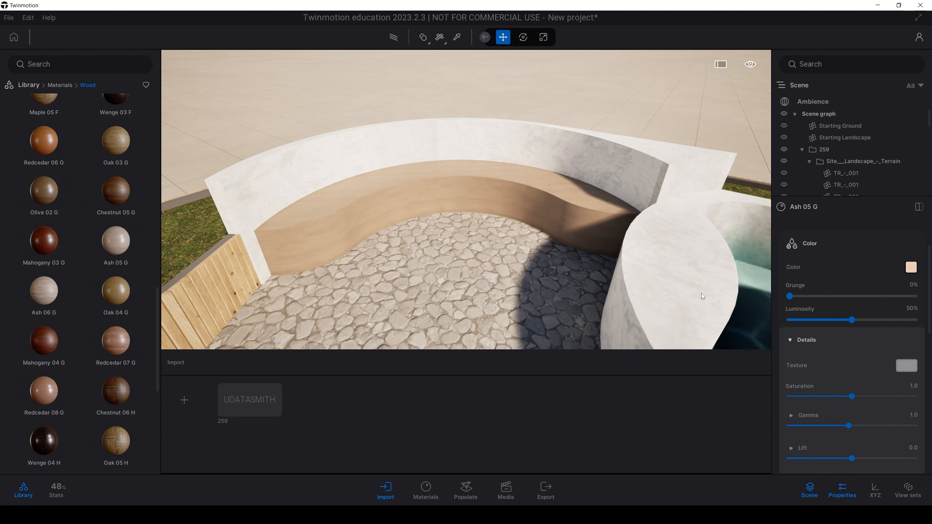
Set the bench's Ash 05 G texture rotation to 90° and its scale to 4.63.
scroll(854, 351, down, 4)
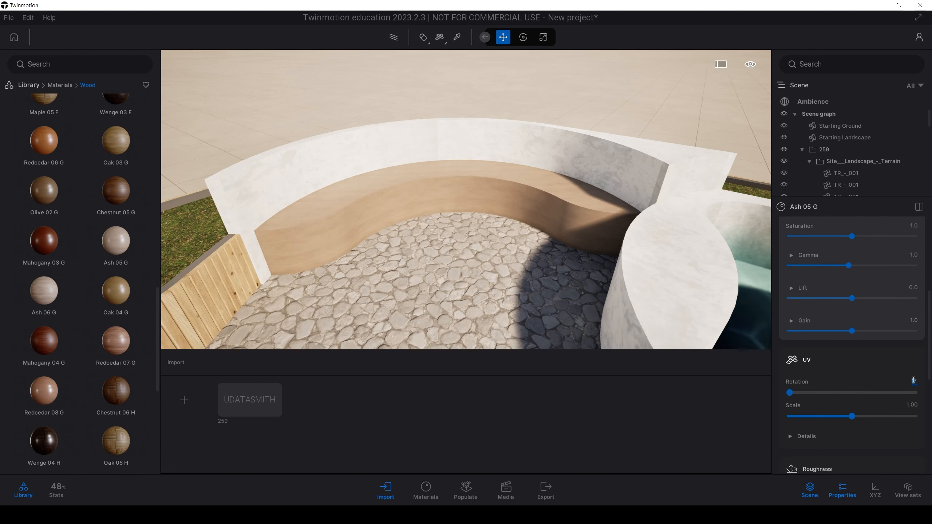
scroll(473, 257, up, 5)
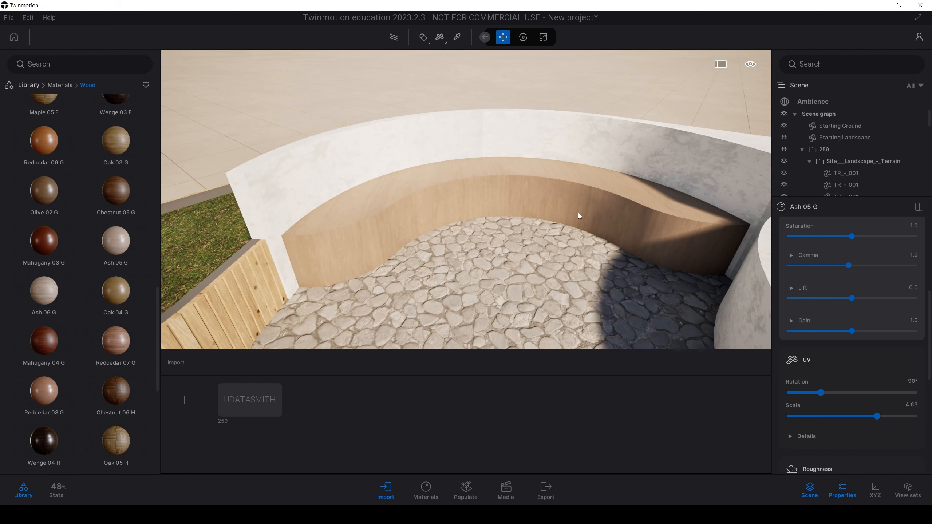
scroll(434, 205, up, 3)
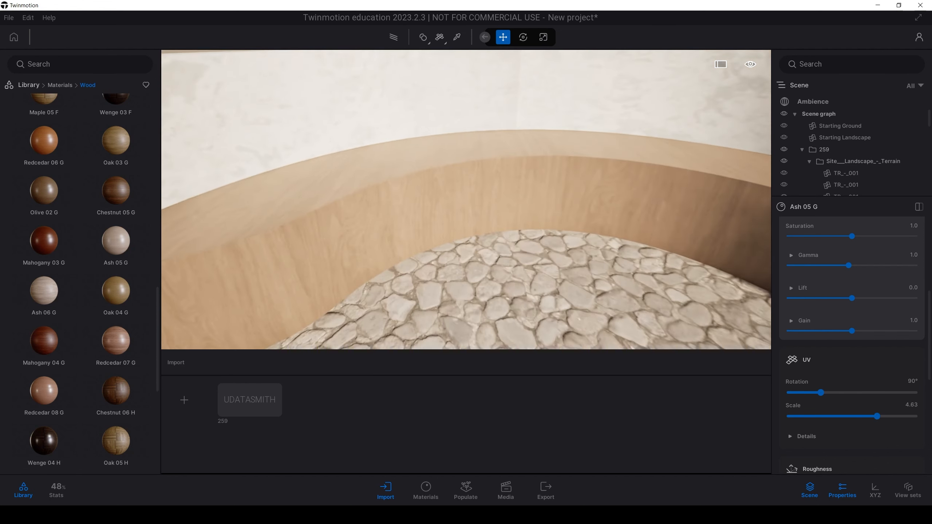
scroll(829, 302, up, 5)
Set the Ash 05 G material's grunge to 20% and review the whole garden.
scroll(827, 303, up, 2)
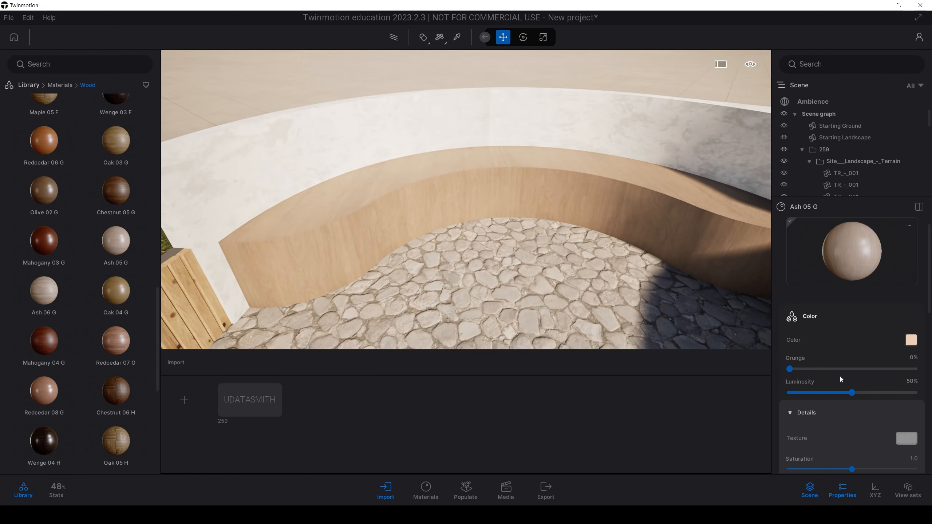
scroll(855, 354, down, 2)
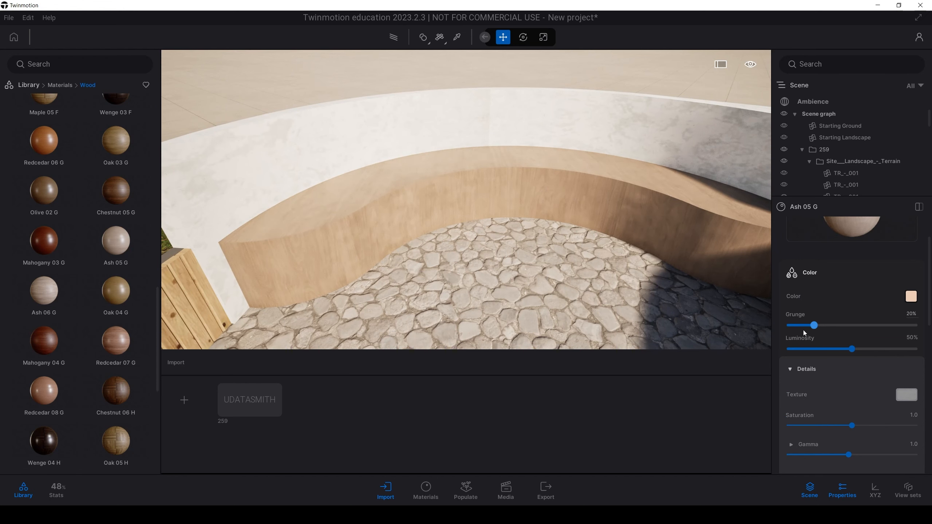
scroll(466, 200, down, 10)
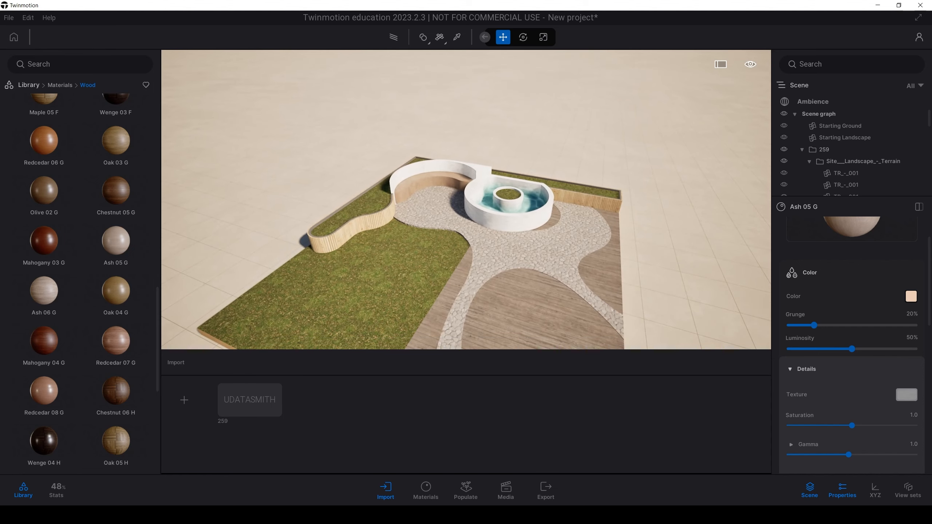
scroll(466, 200, up, 3)
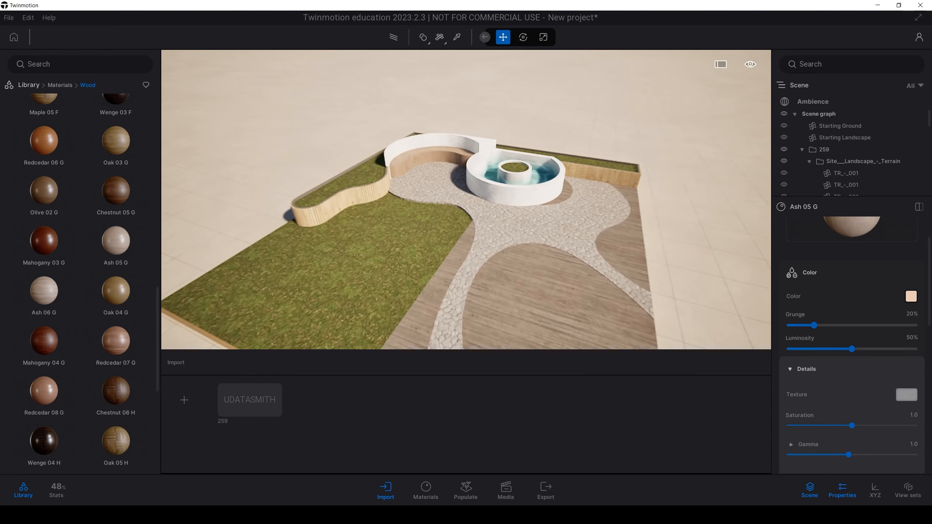
scroll(466, 200, down, 3)
scroll(466, 201, up, 2)
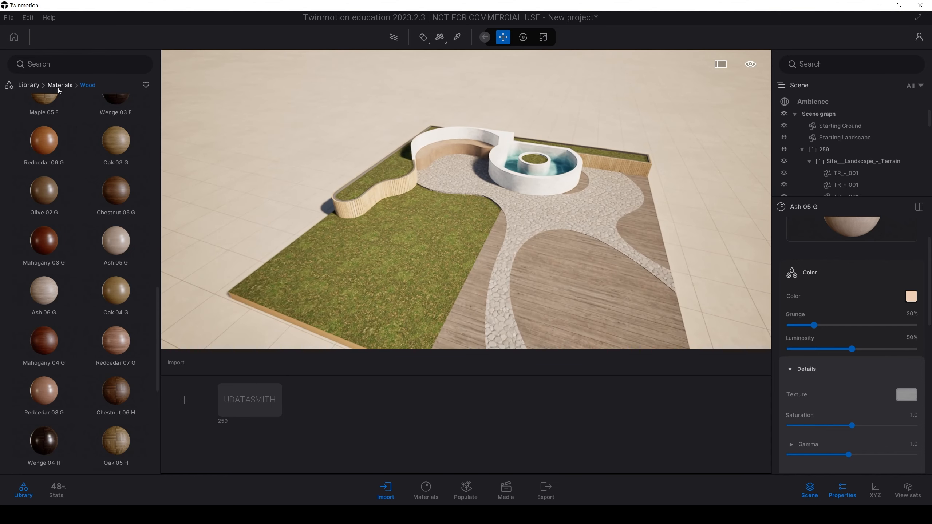
Open the foliage Scatter mode in the Populate tools.
click(307, 102)
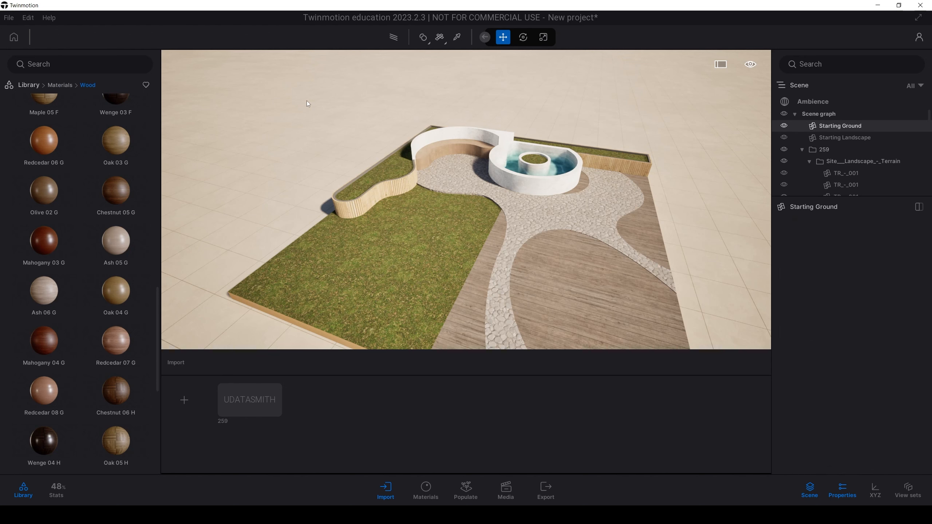
scroll(552, 231, up, 2)
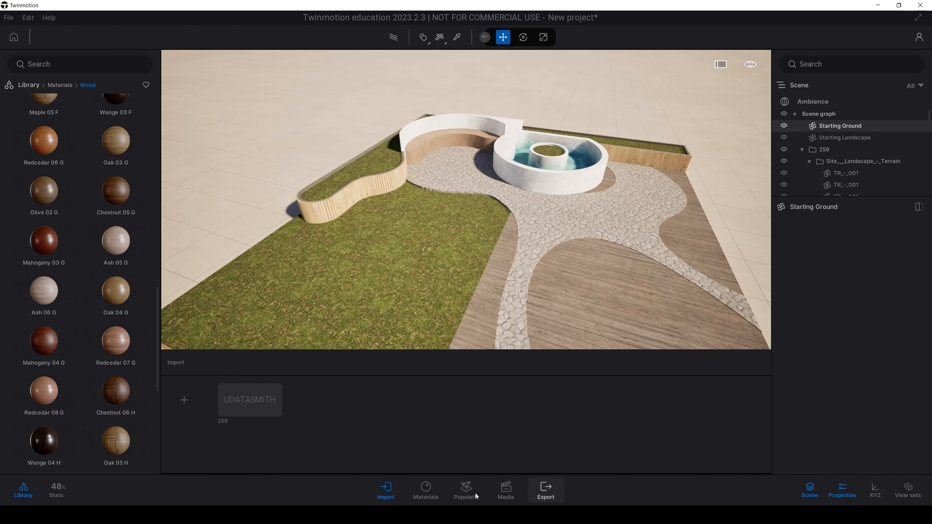
click(463, 484)
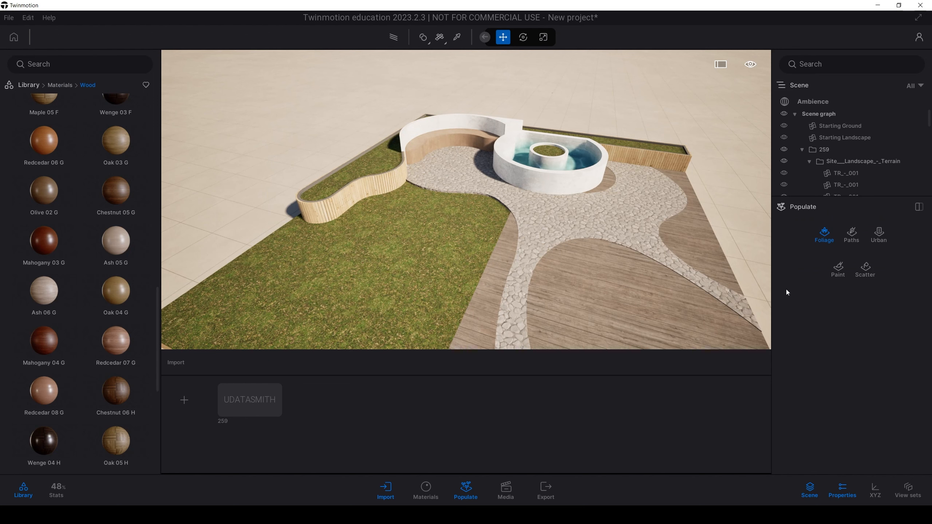
click(864, 268)
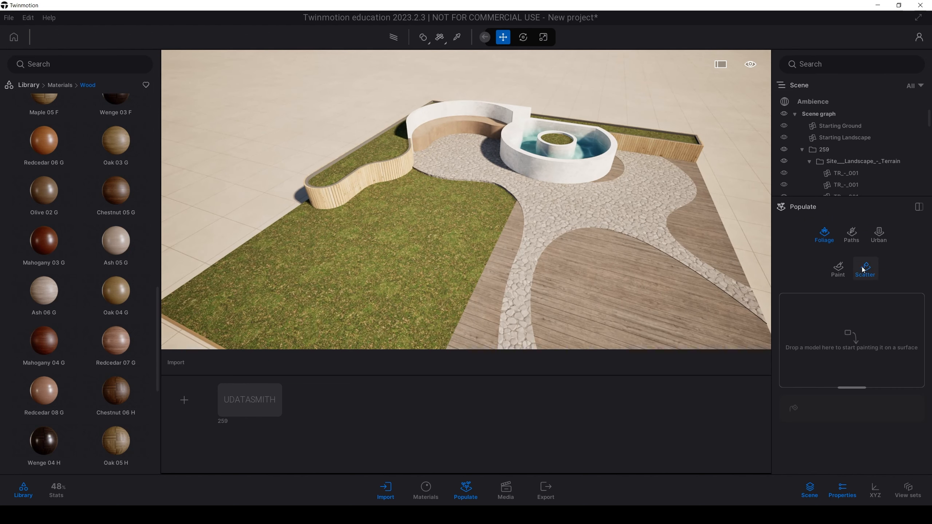
Add Lawn 01 borders and Long grass borders 01 twice each, plus Long grass borders 02 once, from Detail grasses to the scatter set.
click(29, 85)
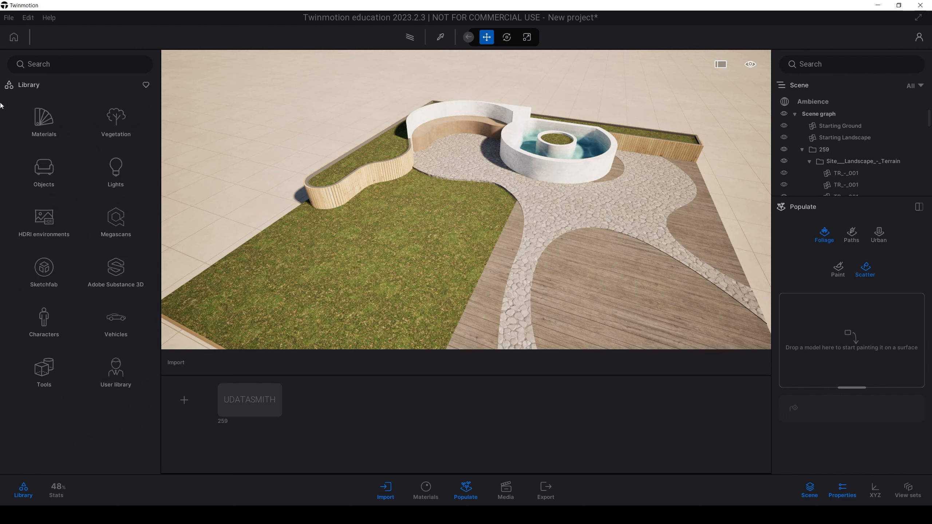
click(115, 121)
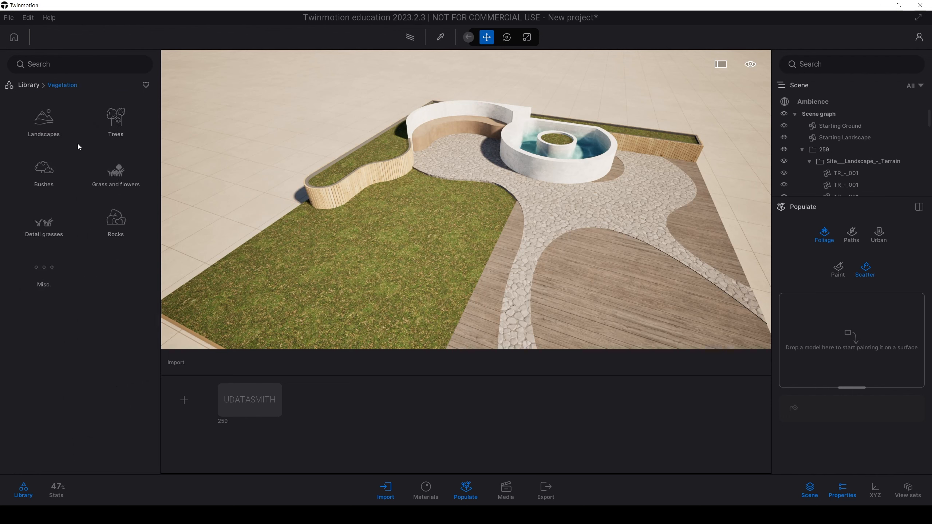
click(54, 226)
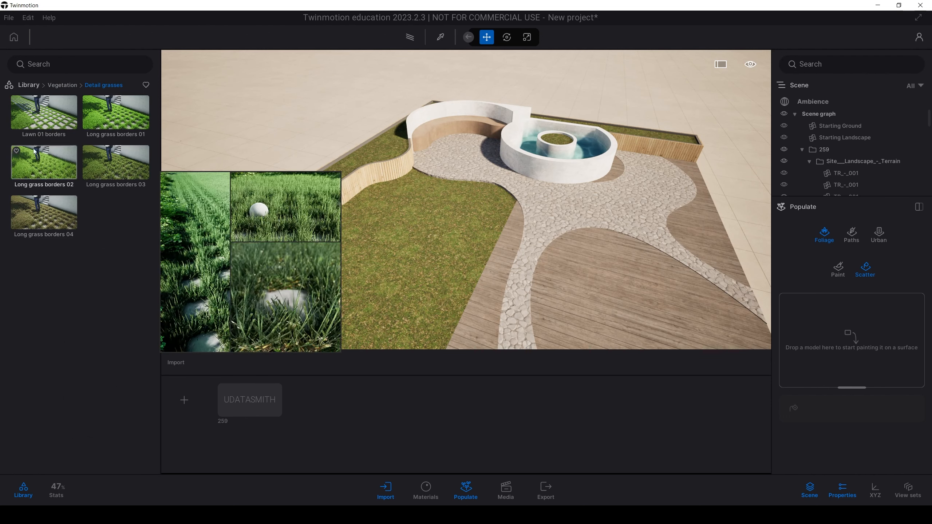
drag(44, 112, 848, 333)
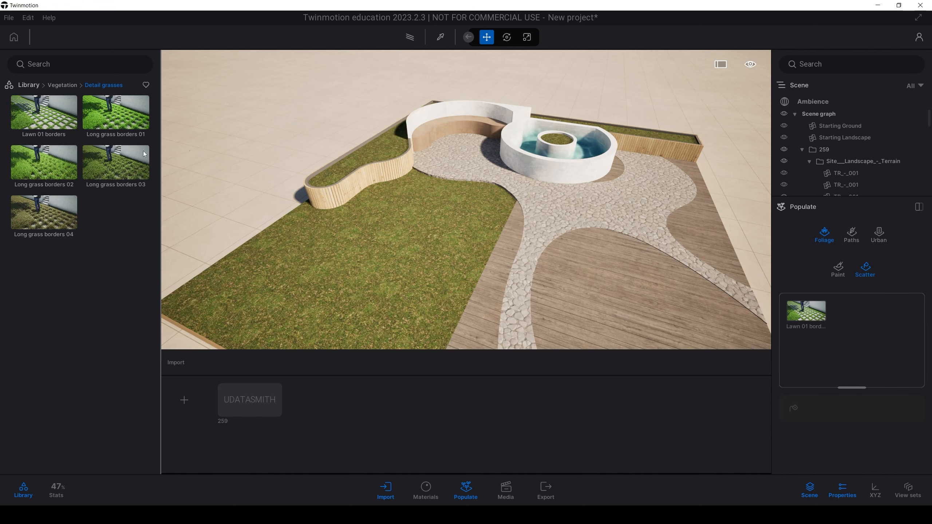
drag(732, 276, 847, 316)
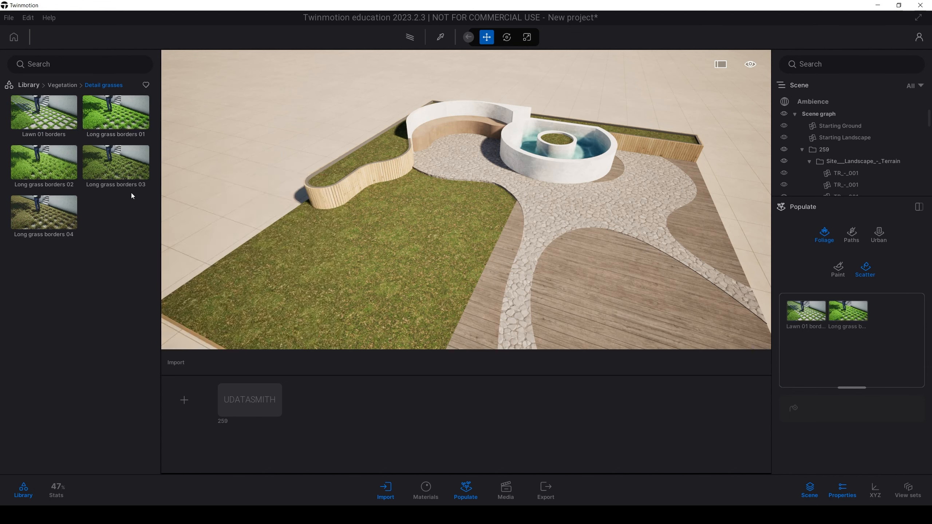
drag(44, 162, 850, 332)
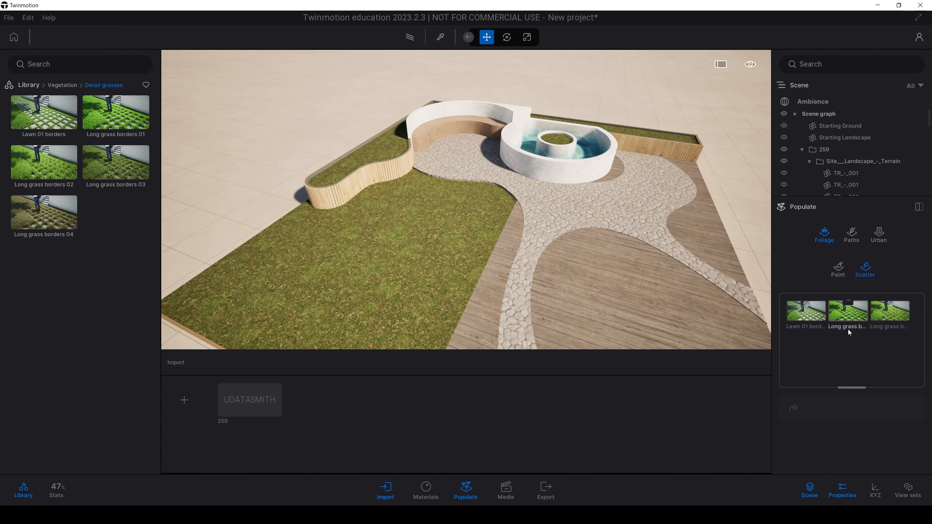
drag(44, 112, 807, 347)
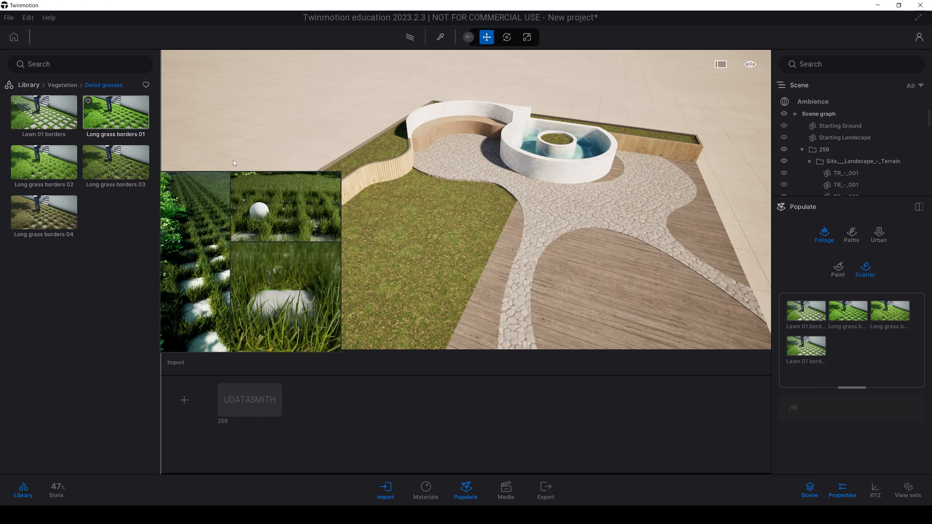
drag(234, 163, 847, 330)
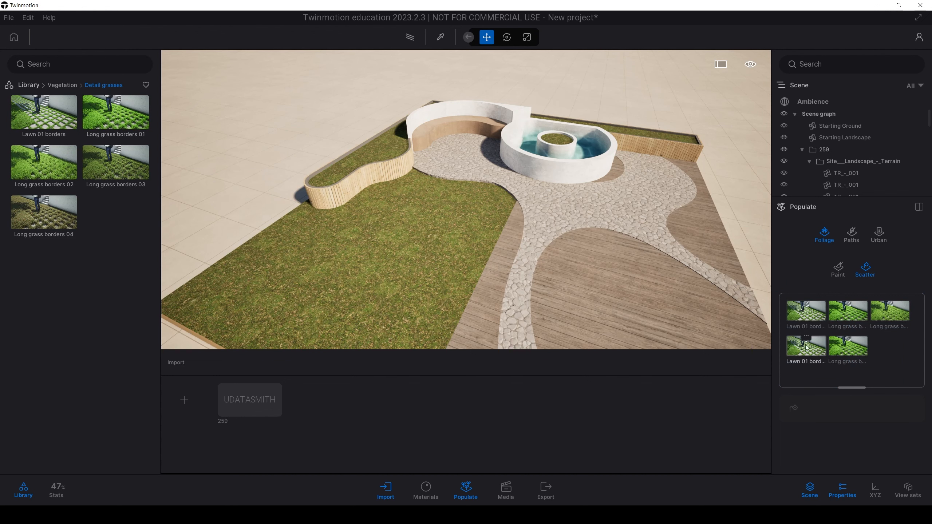
Select all five grass models in the scatter set and scatter them over the lawn surface.
shift+click(809, 302)
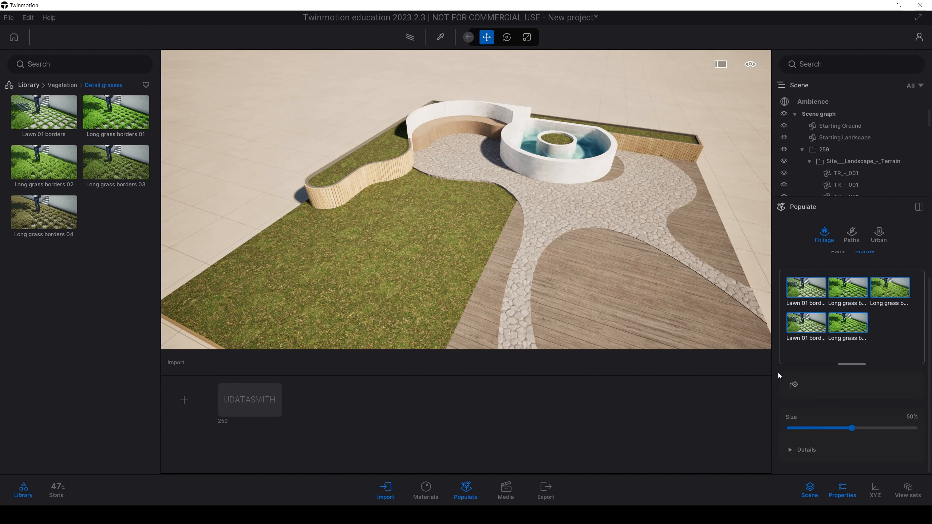
click(789, 385)
click(405, 254)
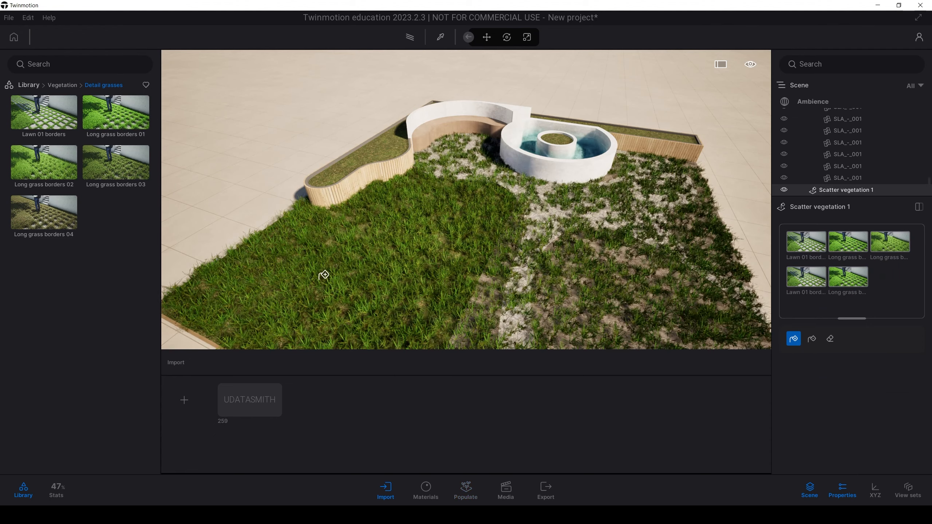
Examine the scattered grass over the lawn, stone path and deck, both up close and from a distance.
scroll(323, 275, up, 3)
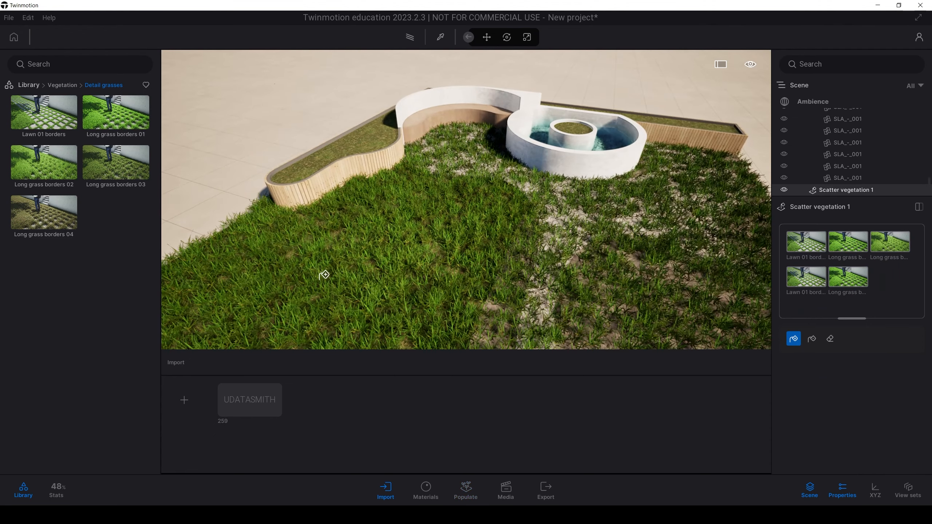
middle_drag(384, 241, 404, 235)
scroll(404, 236, down, 6)
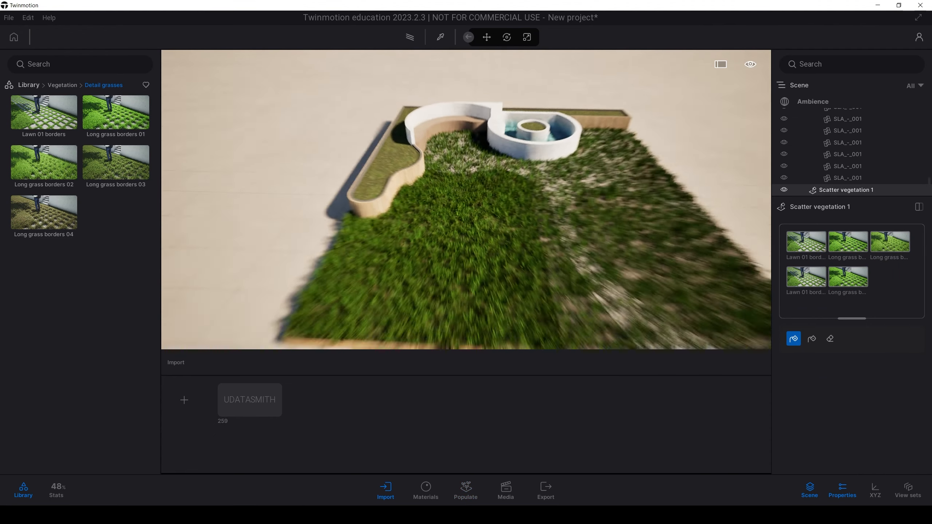
scroll(407, 153, up, 5)
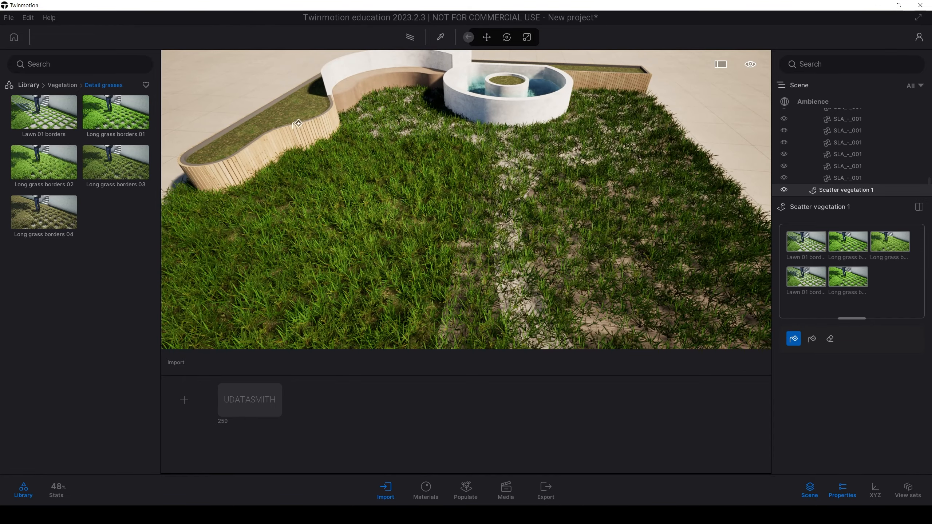
scroll(424, 171, down, 5)
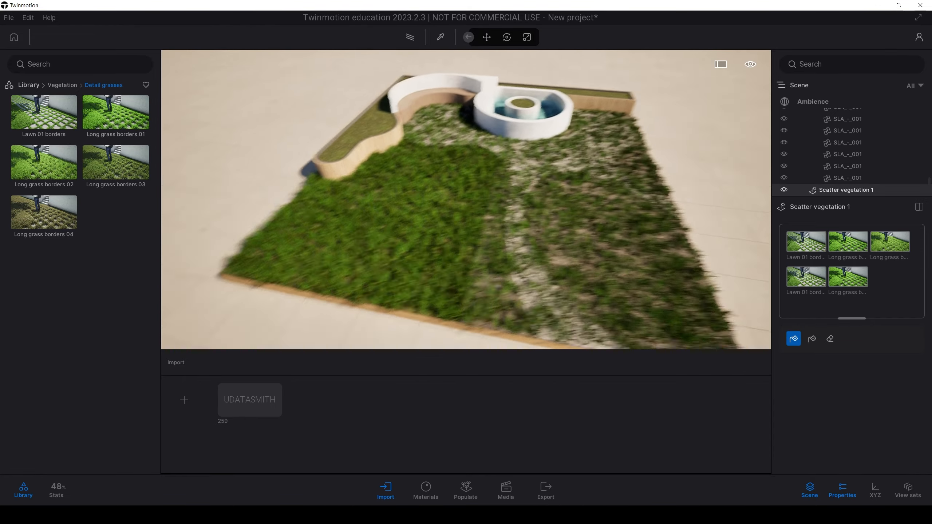
scroll(424, 171, up, 4)
right_drag(466, 199, 421, 200)
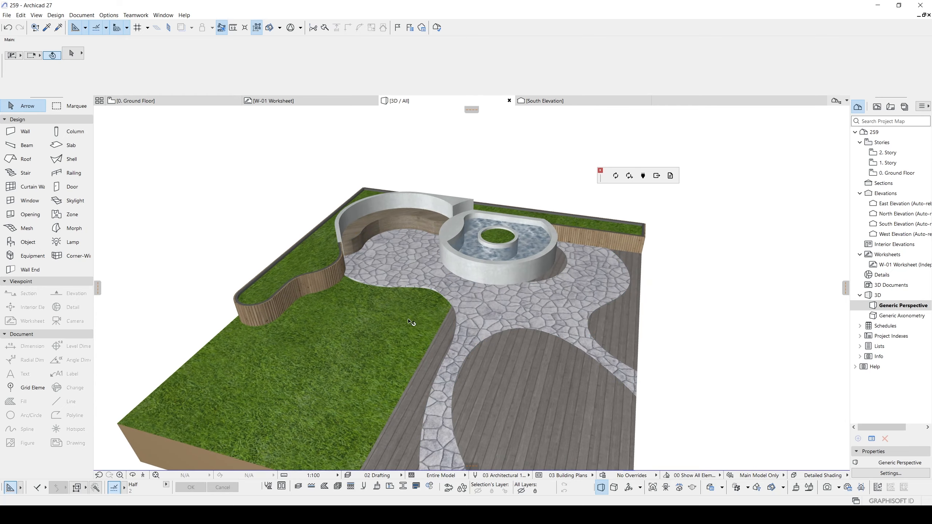
Turn off the Grass - Green override on the top surface of the terrain mesh.
click(411, 322)
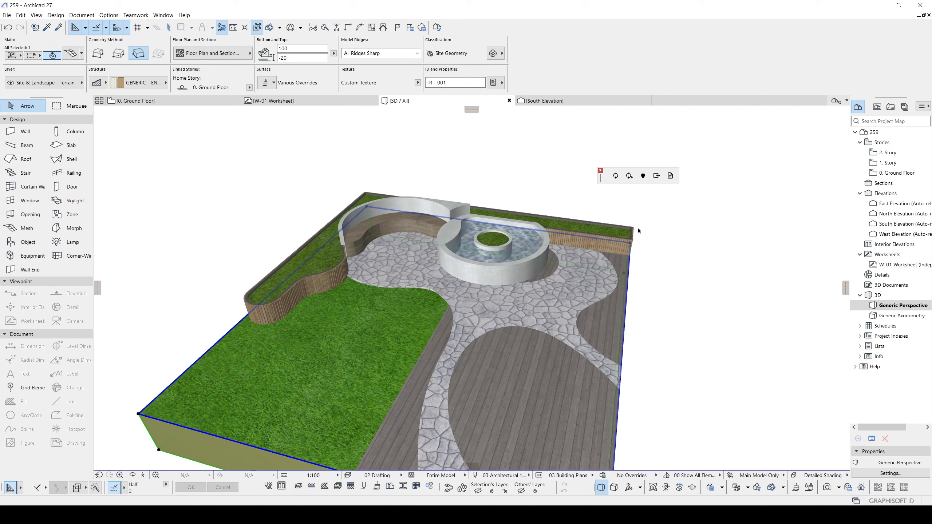
key(F2)
scroll(540, 237, up, 2)
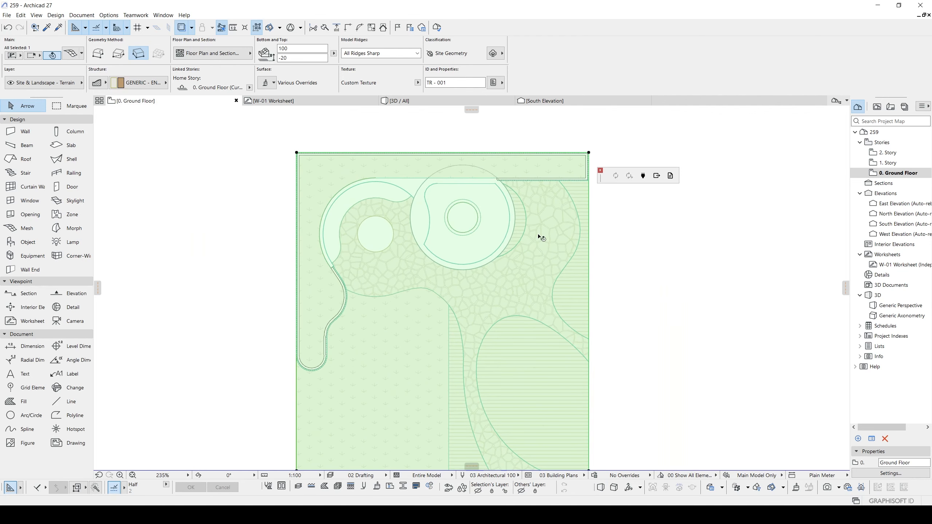
key(F3)
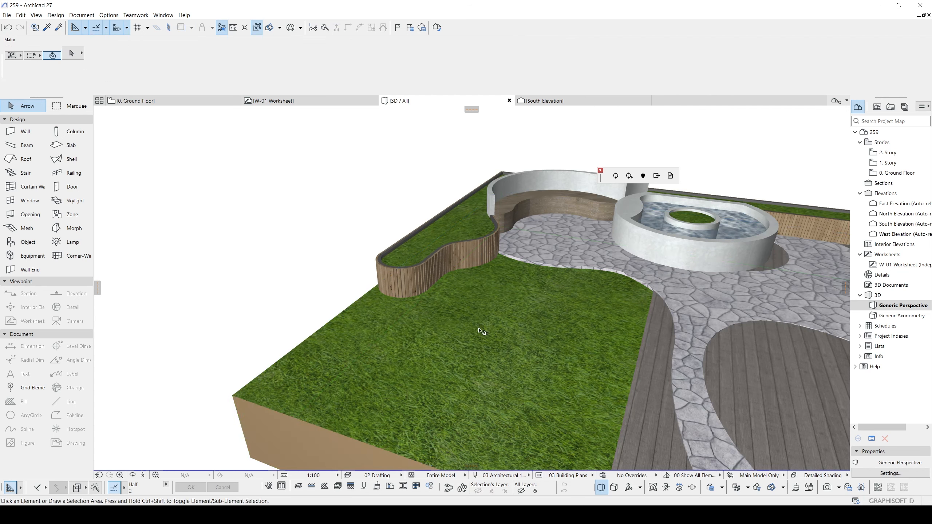
click(271, 85)
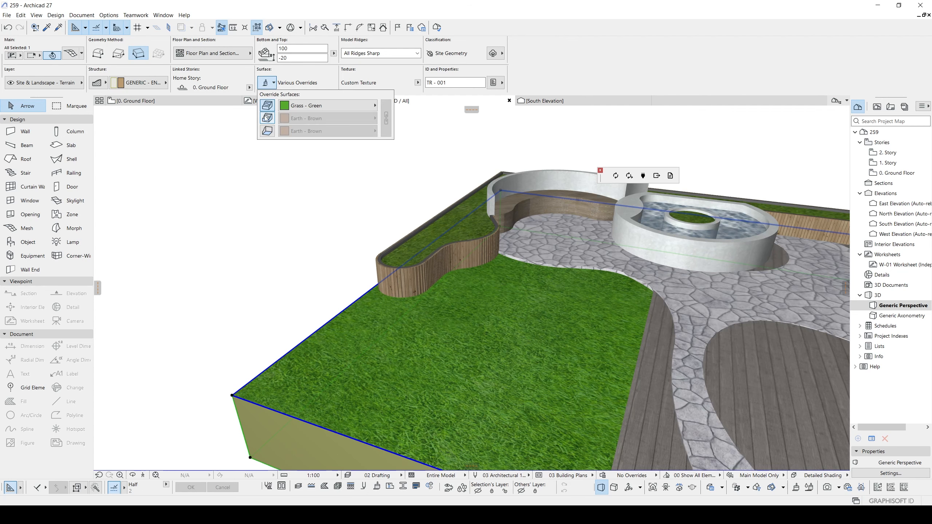
click(266, 108)
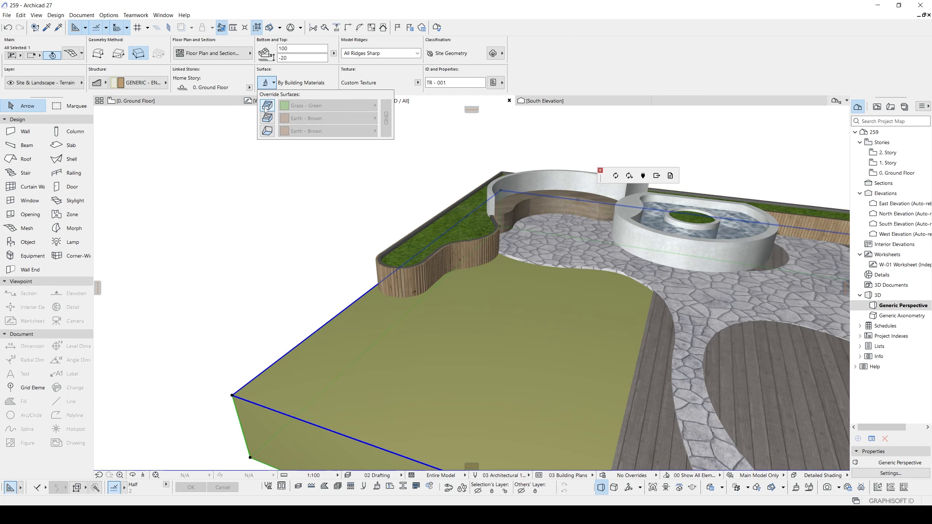
click(238, 212)
Load the Mesh tool with the raised planter mesh's settings on the ground floor plan and turn off the trace reference.
shift+middle_drag(301, 212, 360, 309)
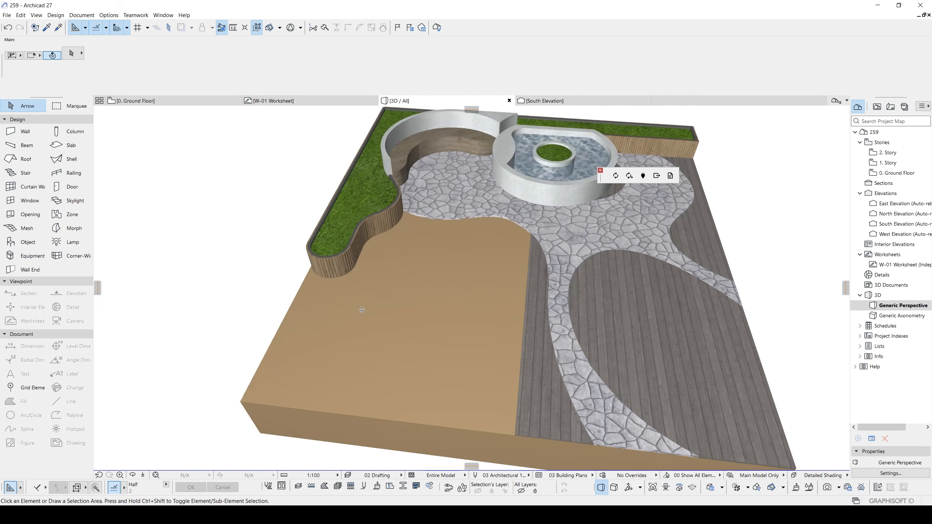
click(361, 208)
middle_drag(269, 224, 276, 309)
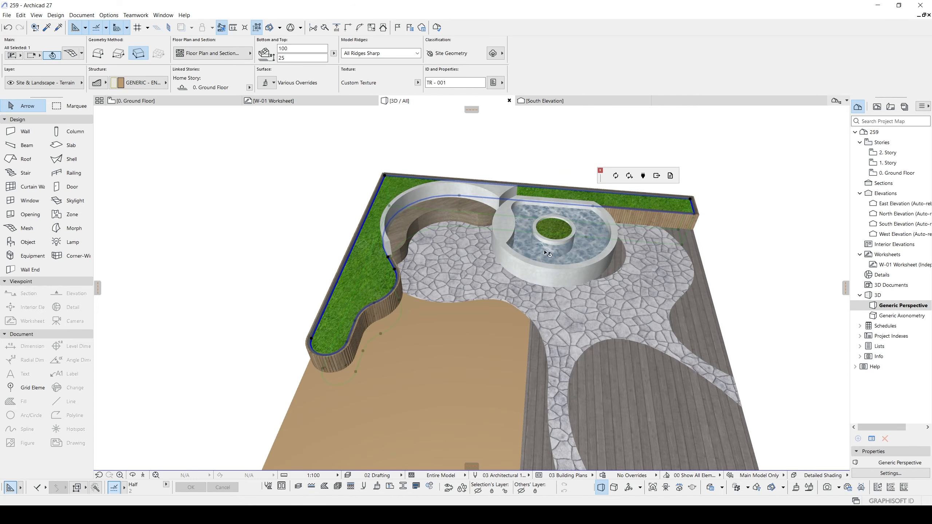
click(305, 235)
mouse_move(363, 314)
middle_down()
mouse_move(365, 262)
mouse_move(381, 312)
middle_up()
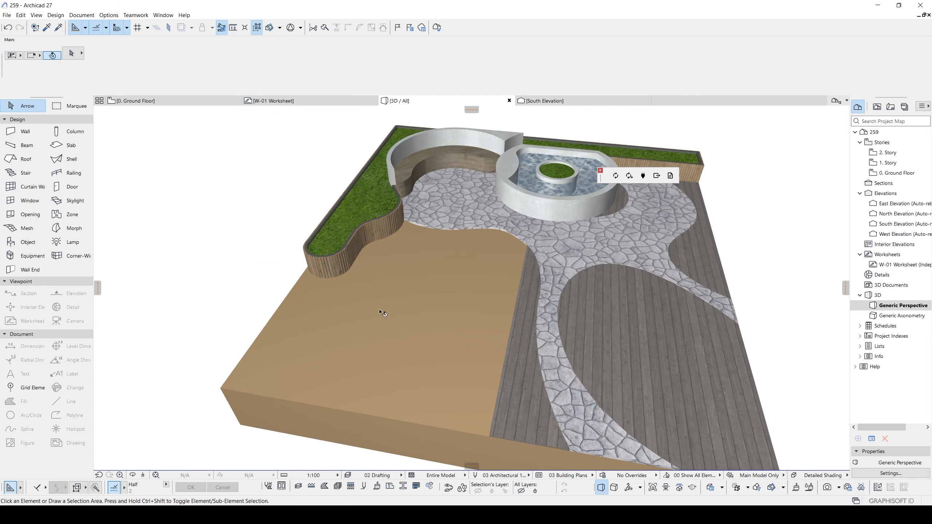
click(27, 228)
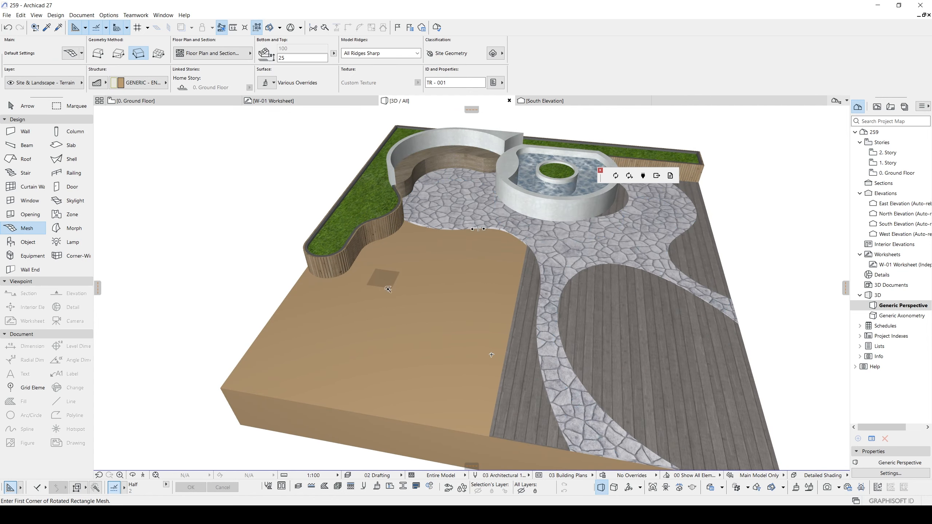
key(F2)
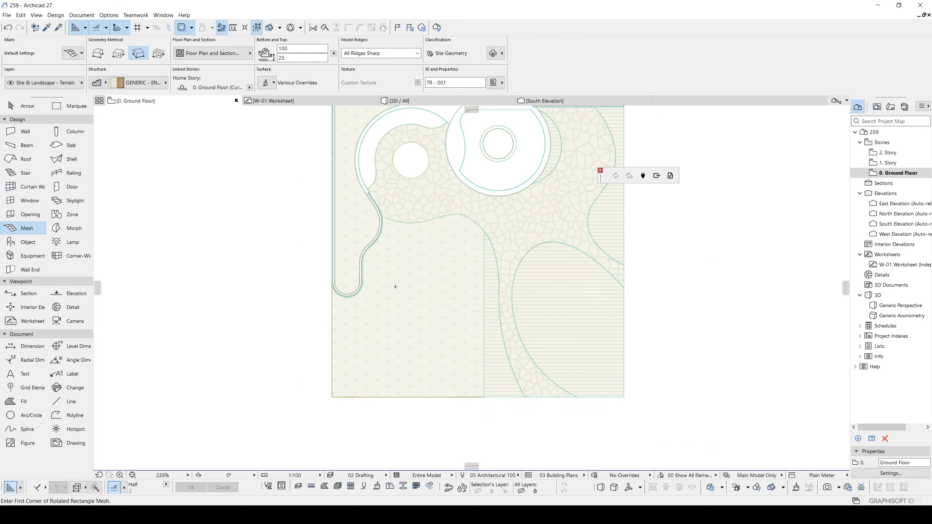
alt+click(349, 231)
click(181, 27)
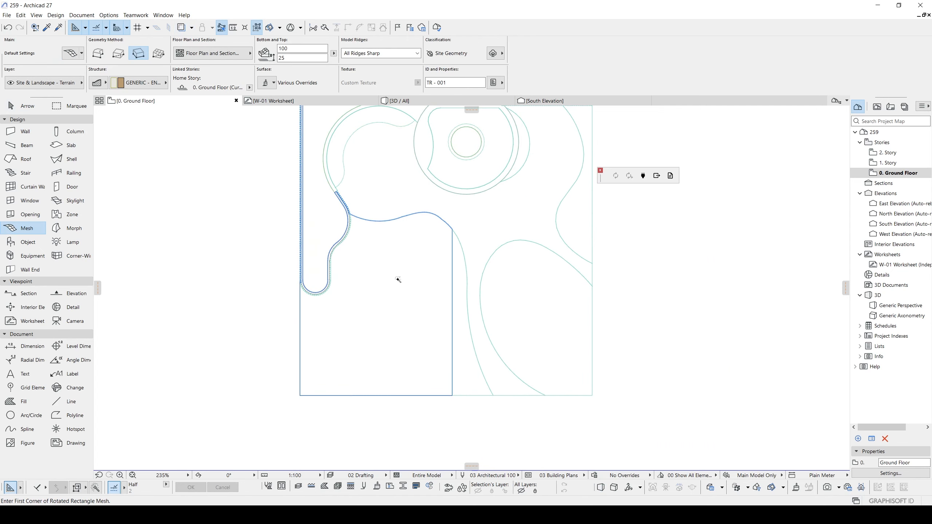
Draw a short line across the junction where the stone path's curved edge meets the planter's timber cladding.
scroll(398, 280, up, 8)
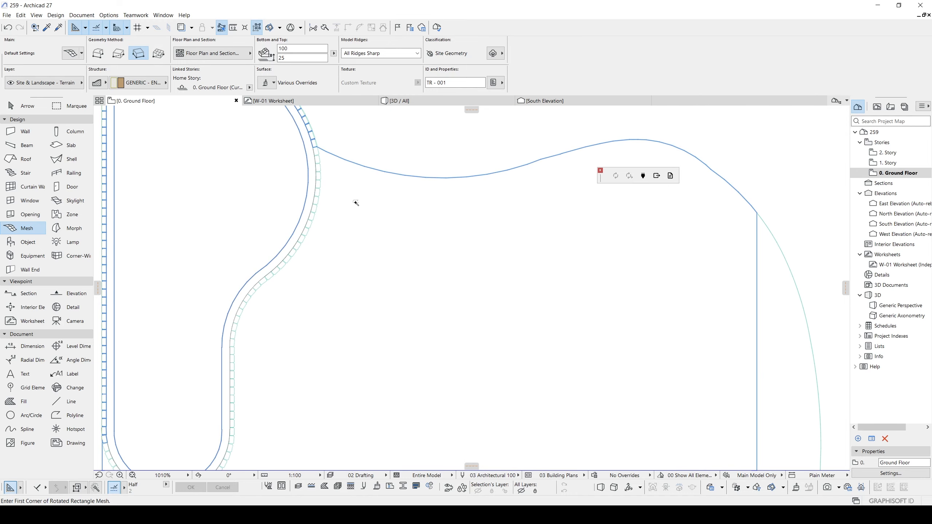
scroll(357, 204, up, 10)
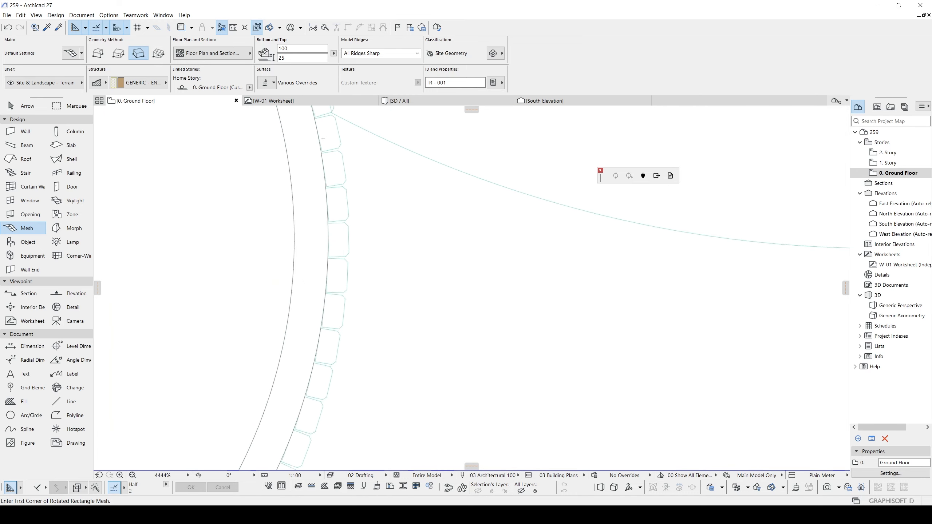
key(Escape)
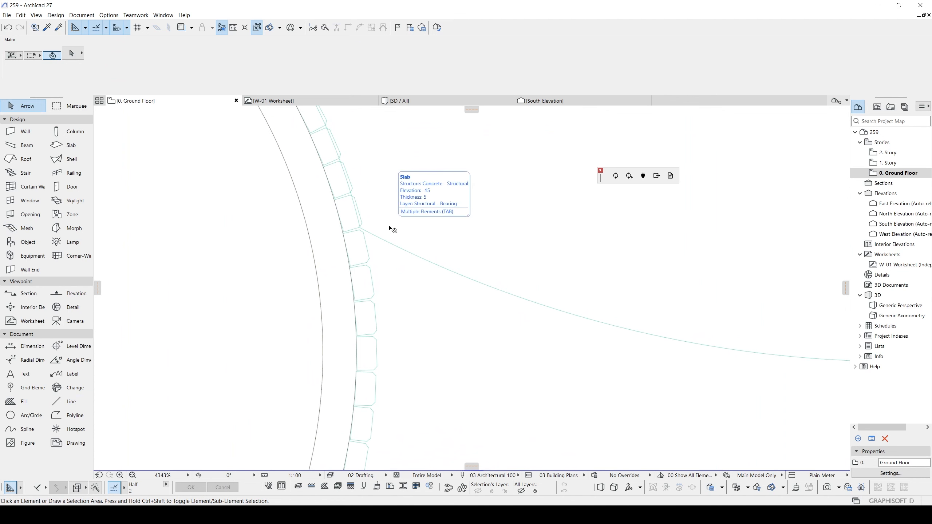
key(l)
scroll(369, 220, up, 3)
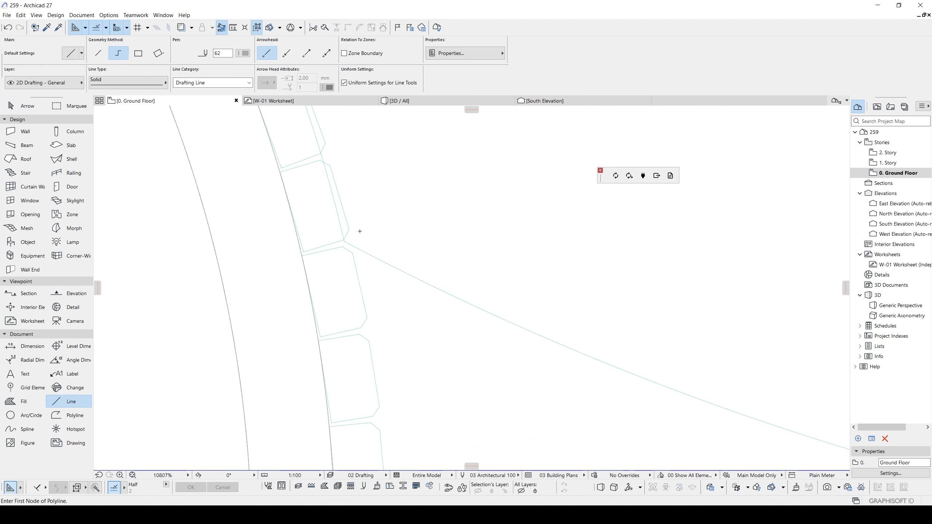
click(365, 222)
key(Escape)
key(Escape)
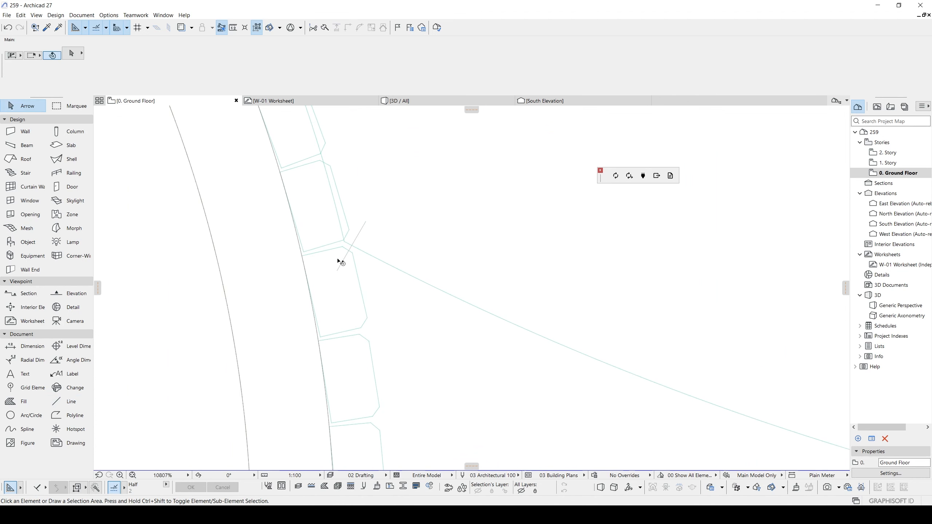
Try to create the lawn mesh from its enclosed outline using the planter mesh's settings and automatic region detection.
scroll(339, 261, down, 8)
middle_drag(363, 190, 383, 203)
scroll(384, 203, down, 3)
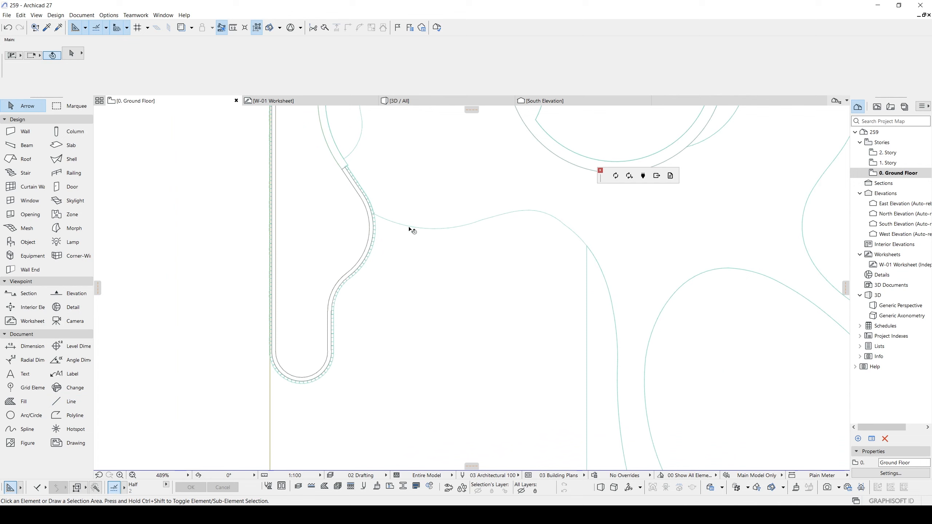
alt+click(337, 209)
scroll(401, 241, down, 2)
middle_drag(400, 241, 398, 204)
scroll(402, 219, down, 1)
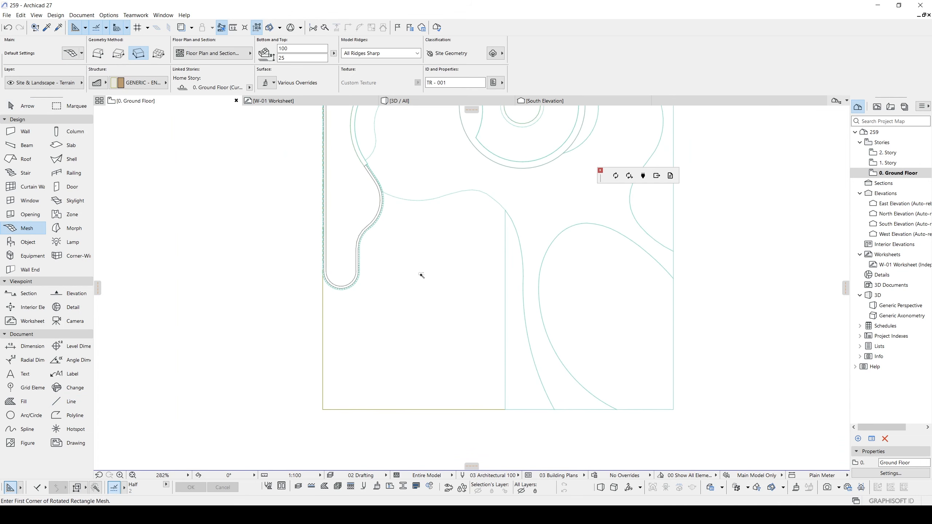
click(422, 274)
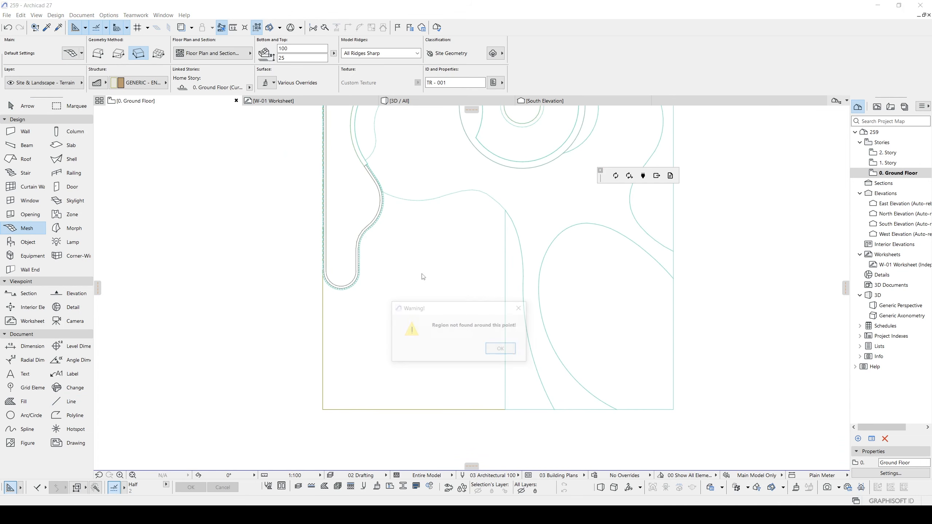
click(501, 346)
Start a polygonal mesh at the lawn's lower-left corner and run its outline up to the planter wall, about 316 long.
scroll(519, 252, up, 3)
middle_drag(388, 210, 378, 208)
middle_drag(378, 253, 379, 164)
scroll(365, 237, down, 2)
middle_drag(360, 234, 340, 260)
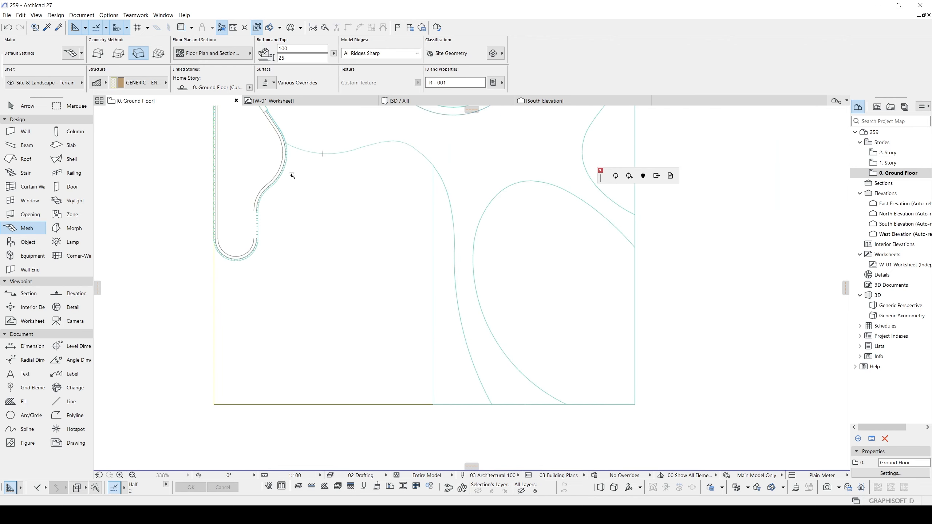
scroll(259, 167, up, 3)
scroll(263, 206, down, 2)
middle_drag(296, 222, 331, 159)
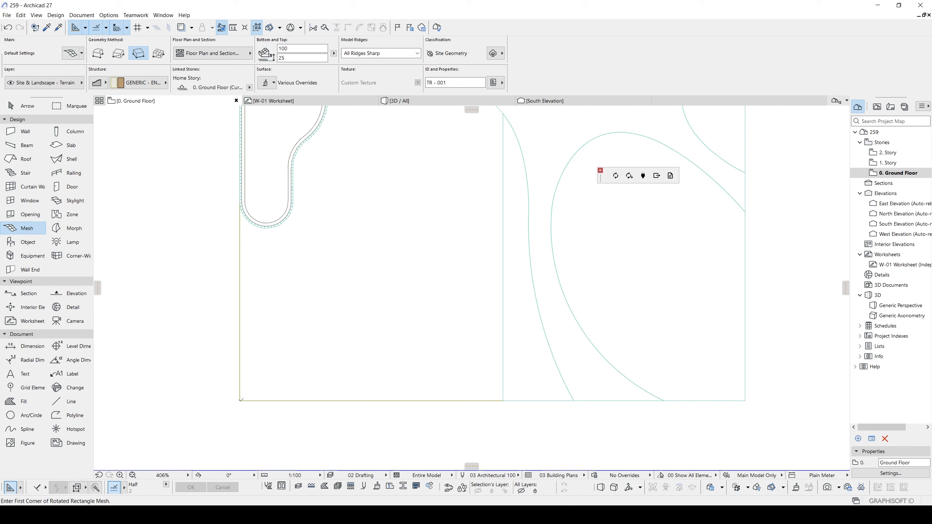
click(240, 400)
click(98, 53)
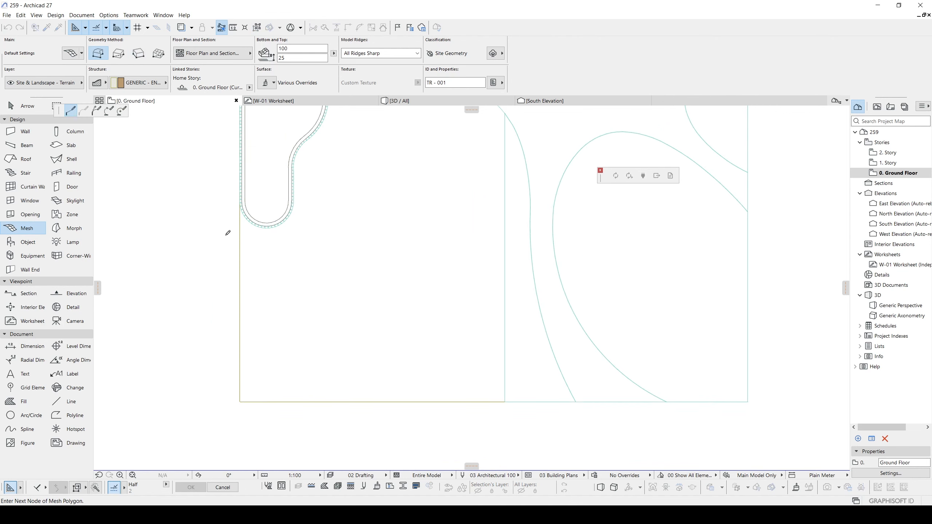
scroll(231, 227, up, 3)
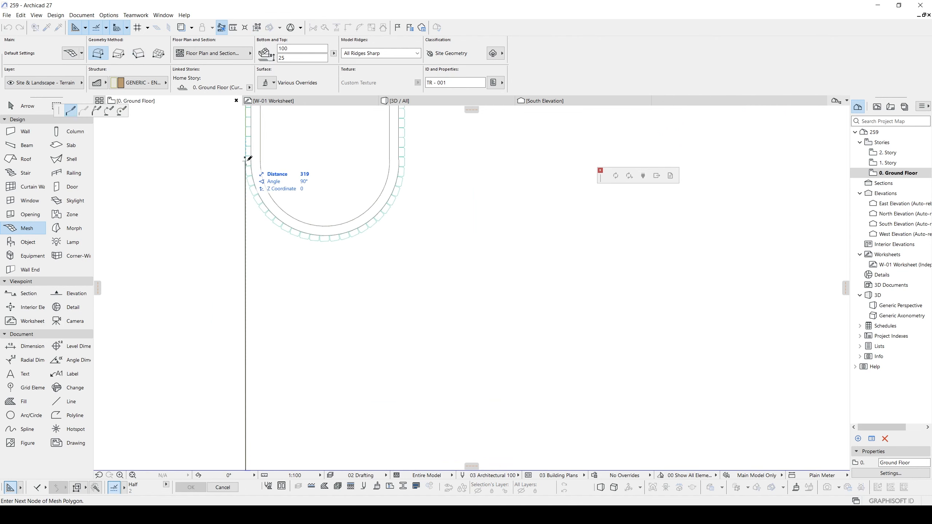
scroll(249, 159, up, 2)
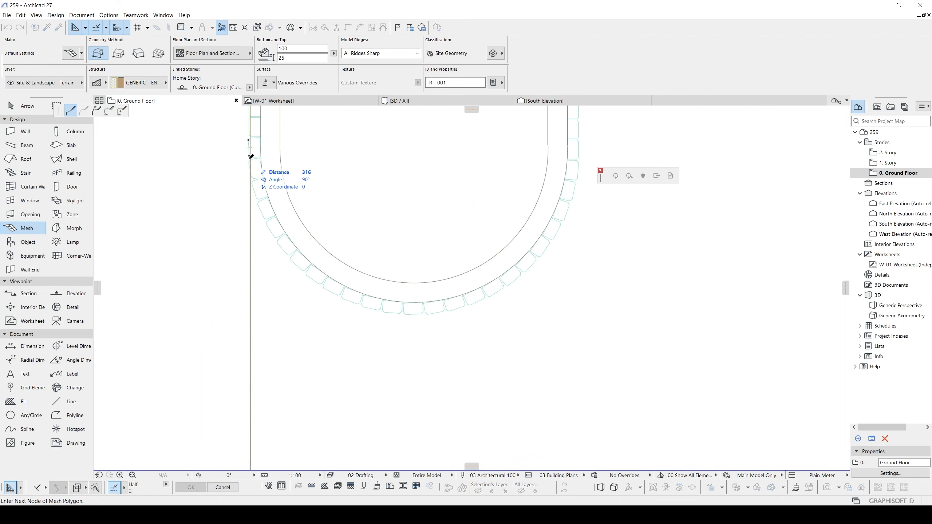
click(261, 157)
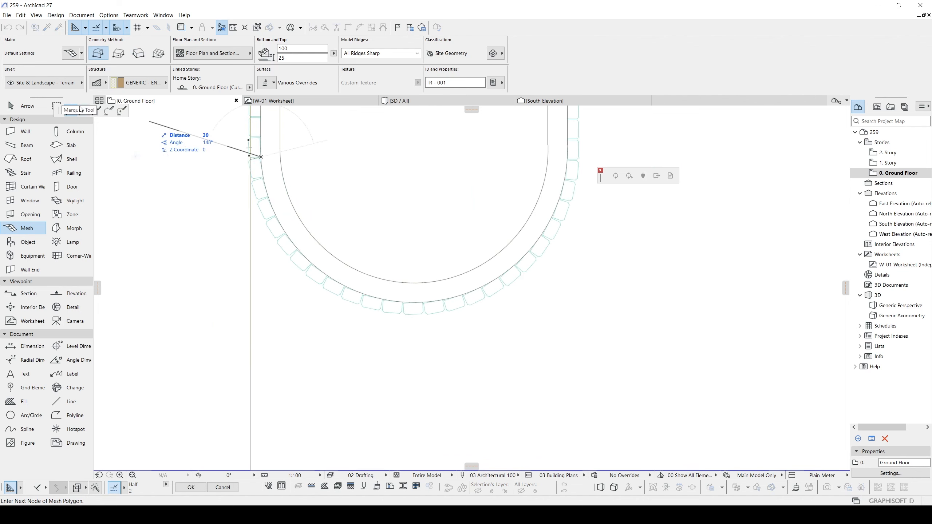
Continue the lawn mesh outline with a three-point arc around the planter wall's rounded end.
click(89, 117)
click(108, 111)
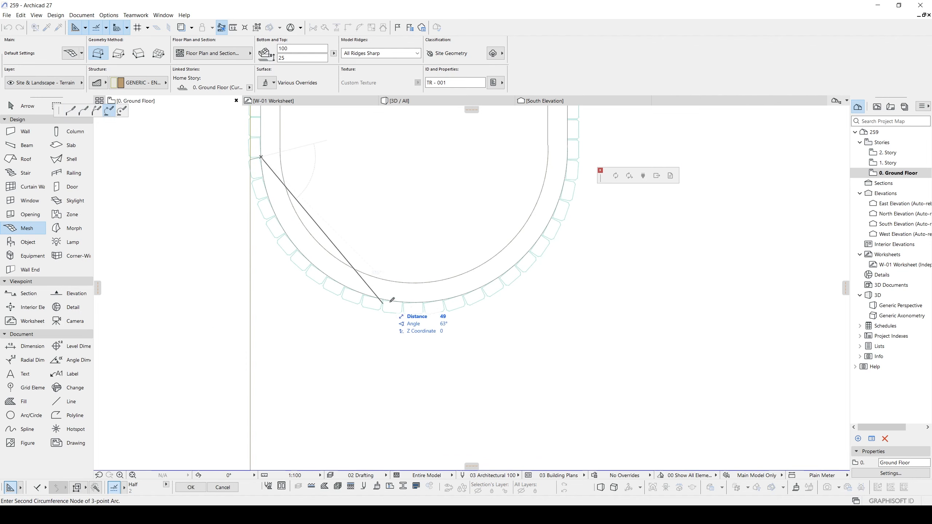
click(396, 298)
click(397, 298)
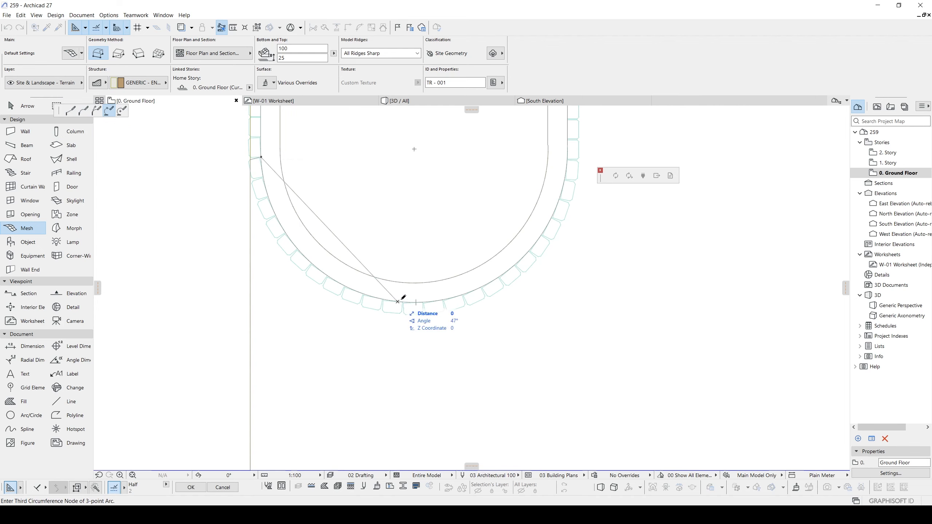
middle_drag(557, 247, 475, 312)
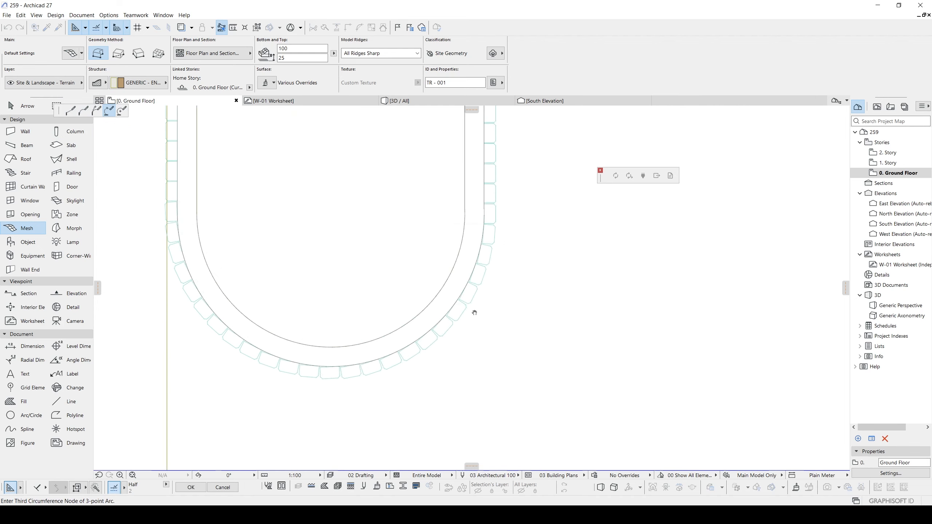
click(484, 223)
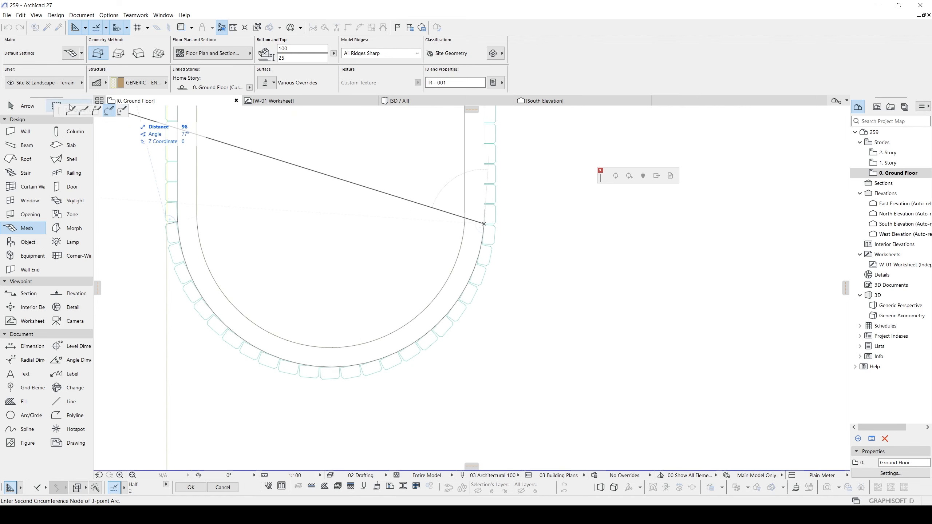
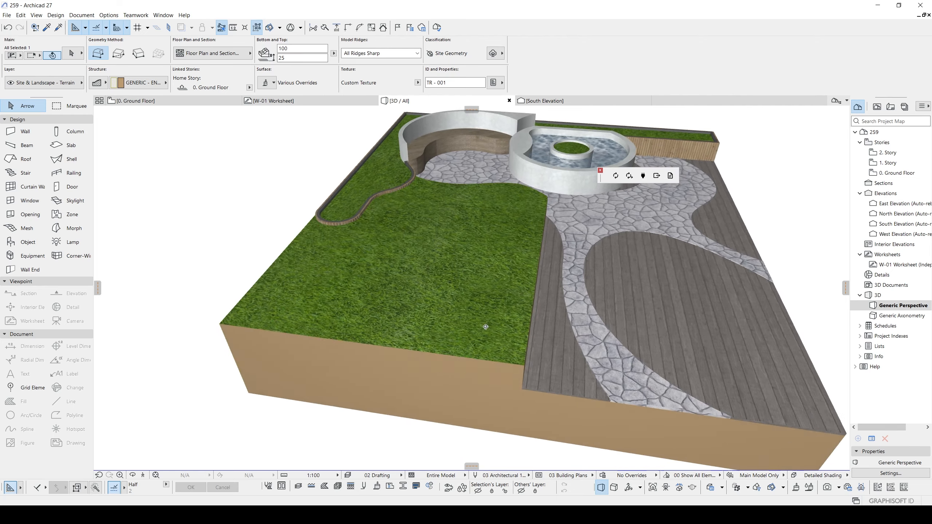
Drag the new lawn mesh vertically down until its top is flush with the terrain mesh.
key(ctrl+d)
click(532, 338)
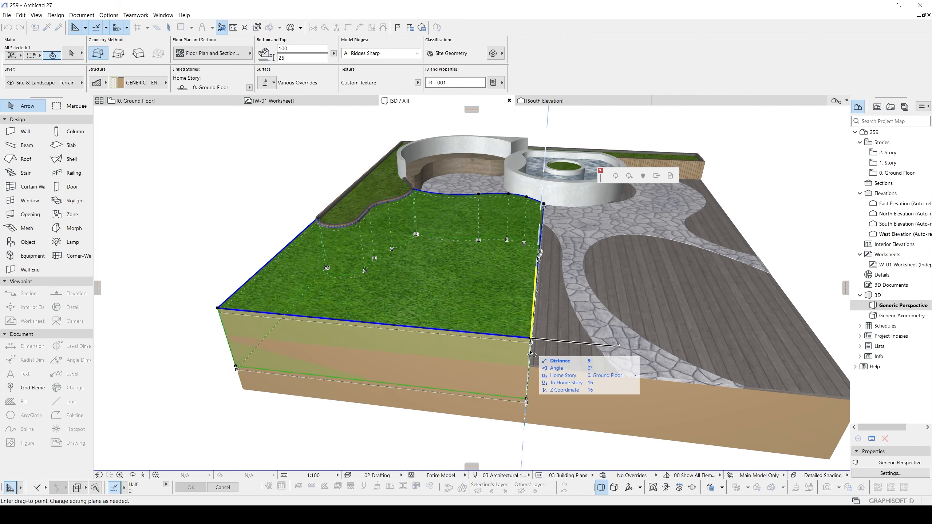
click(530, 367)
shift+middle_drag(395, 306, 419, 304)
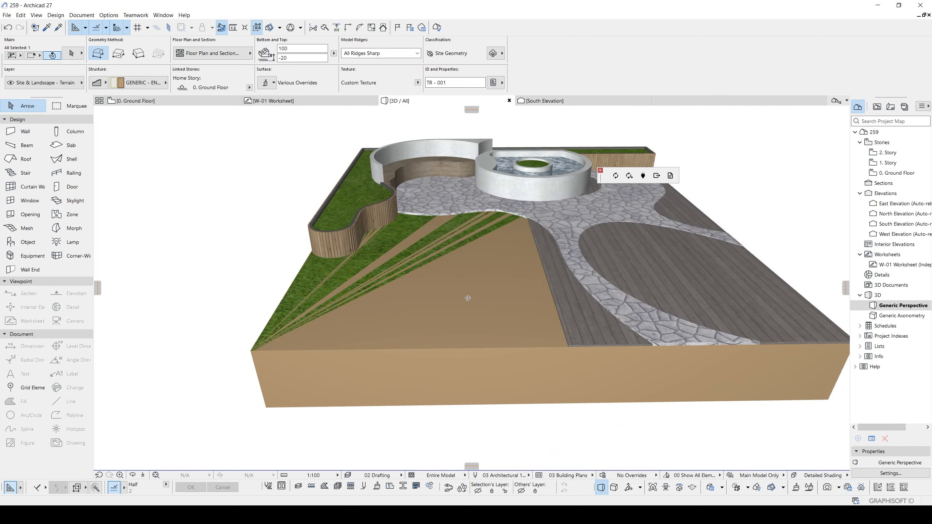
Subtract the new lawn mesh from the terrain mesh using a Solid Element Operation, keeping the target's own surface attributes.
right_click(808, 198)
mouse_move(836, 292)
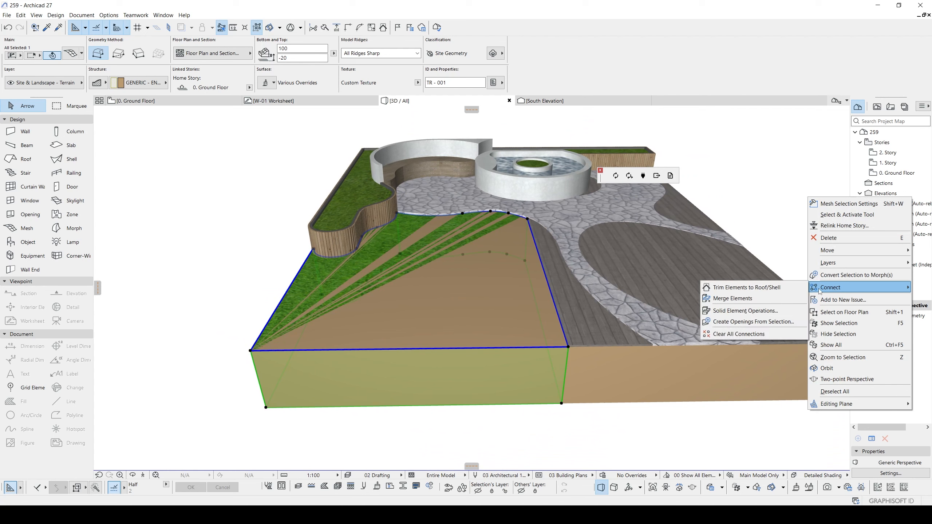
click(745, 310)
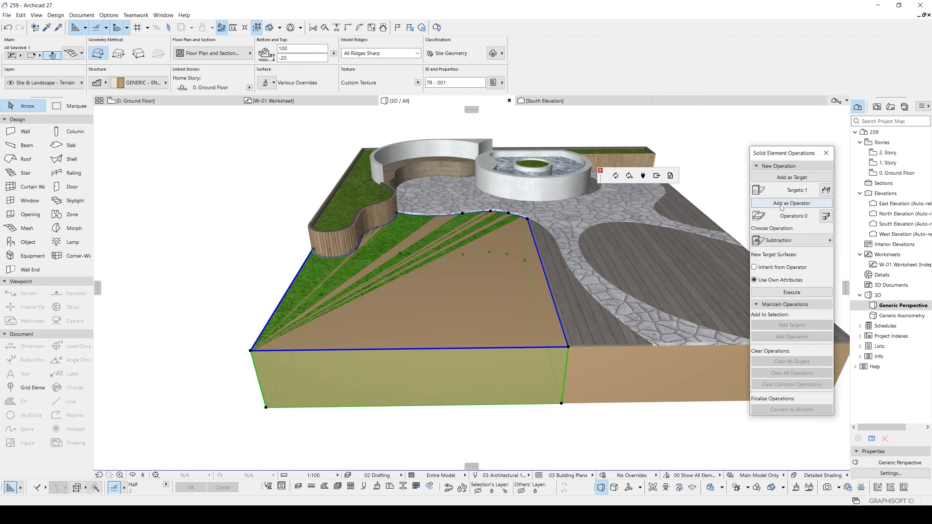
click(584, 376)
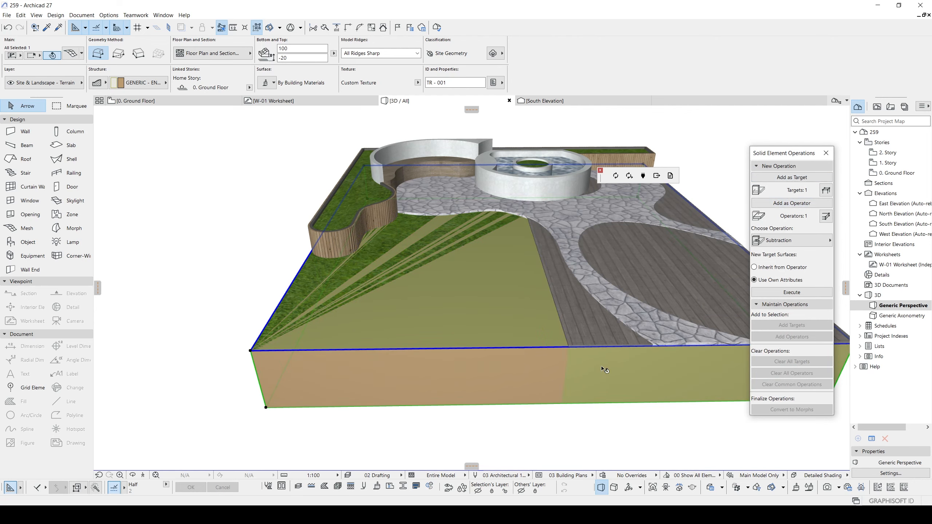
click(791, 292)
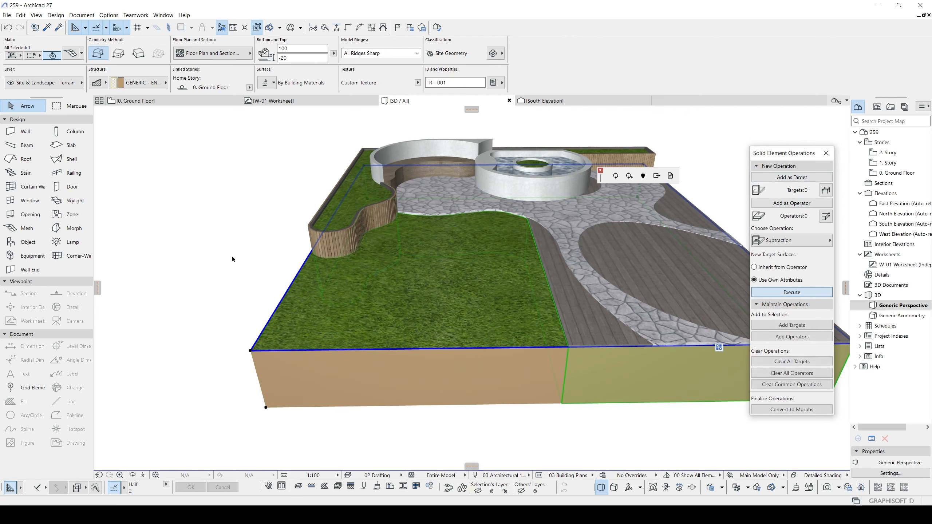
click(385, 285)
key(Escape)
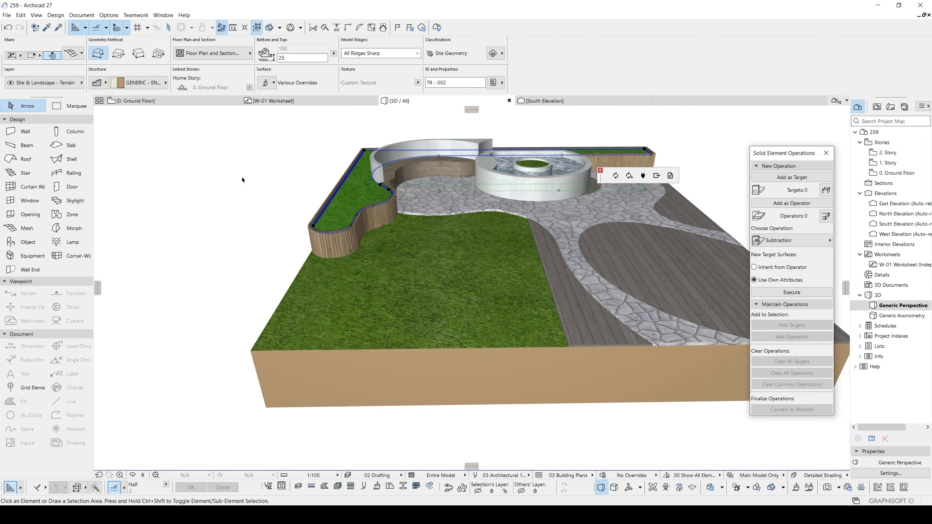
shift+middle_drag(385, 285, 444, 159)
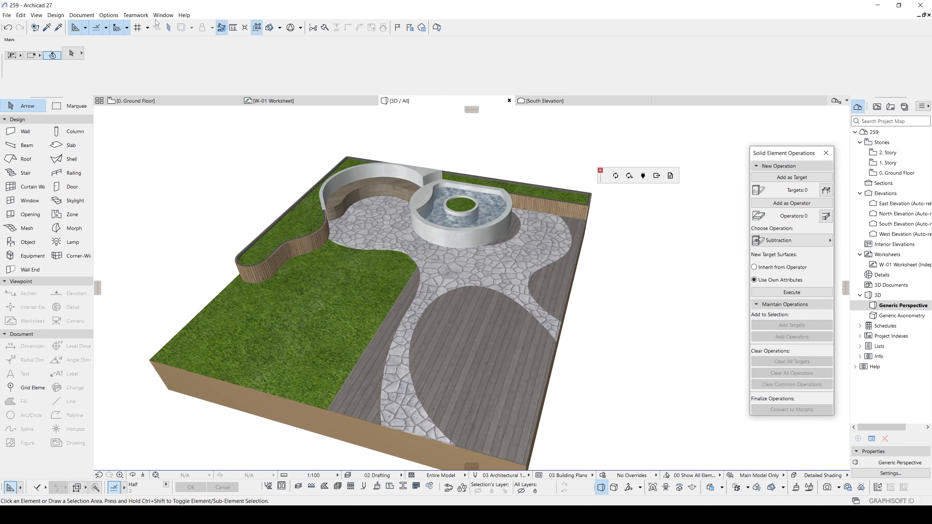
Switch to Twinmotion, refresh the imported 259 model and delete the existing Scatter vegetation 1.
click(7, 15)
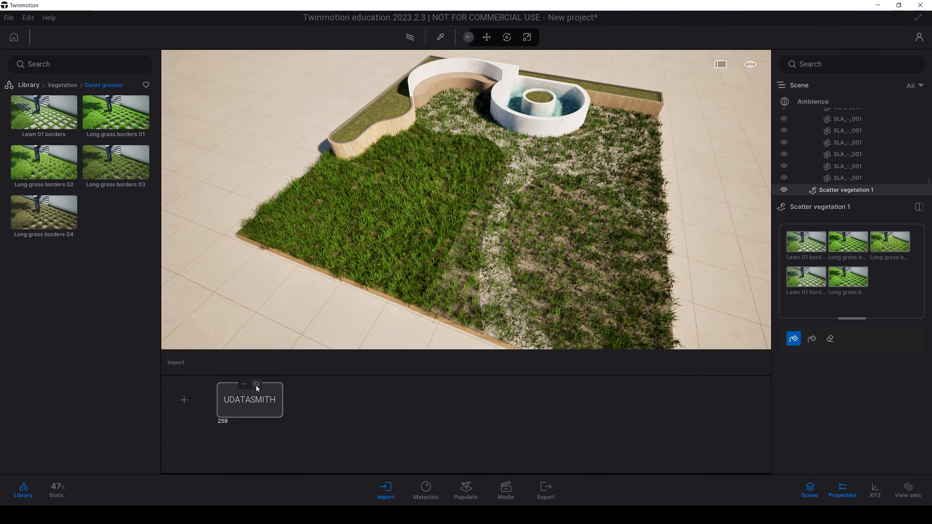
click(256, 385)
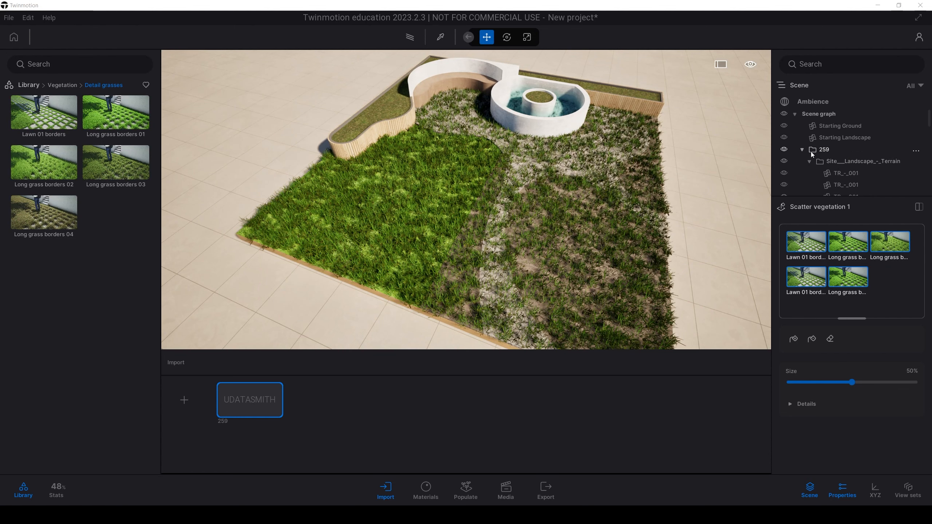
click(834, 154)
click(831, 161)
key(Delete)
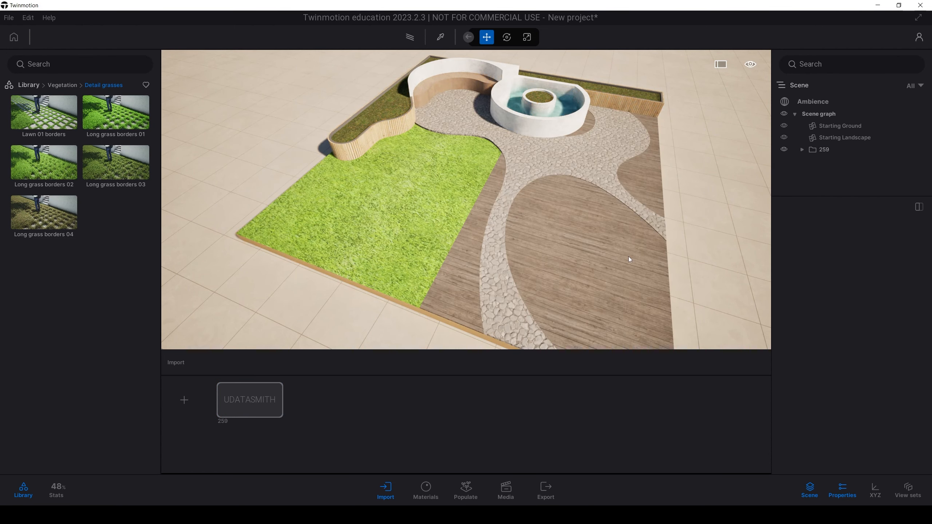
Pick the Grass 5 material from the curved planter and apply it to the separate lawn surface.
drag(421, 308, 495, 247)
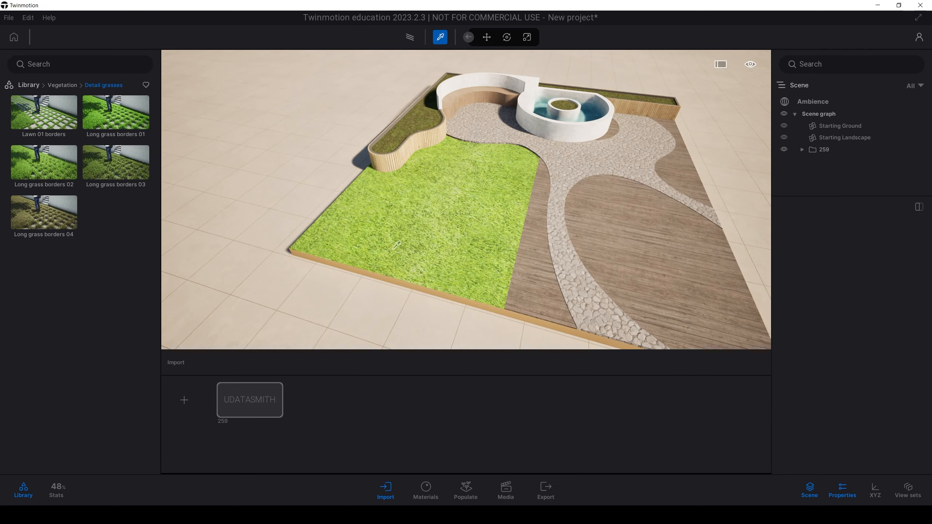
drag(528, 232, 412, 119)
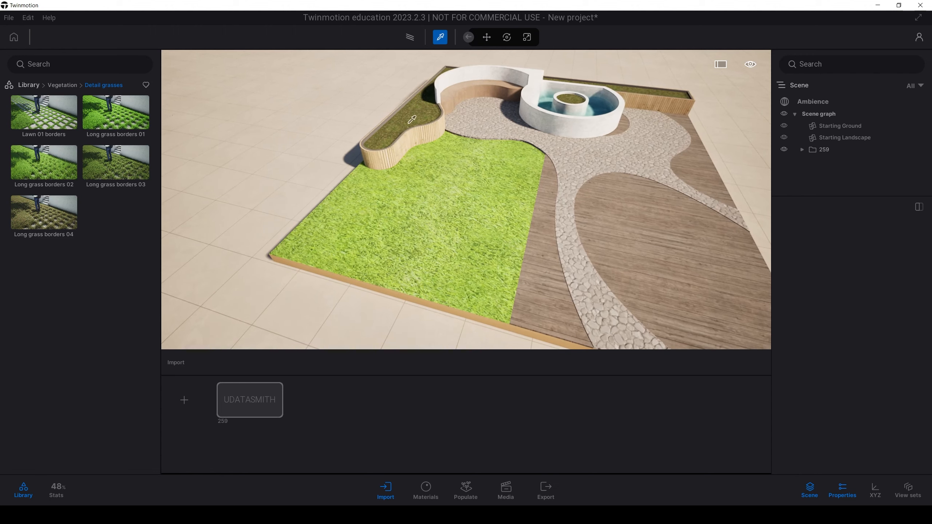
double_click(413, 110)
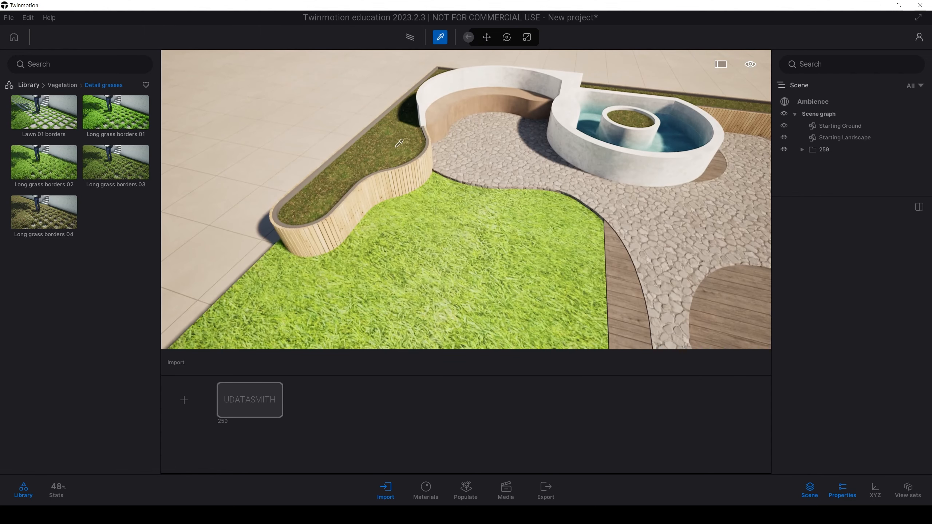
click(387, 148)
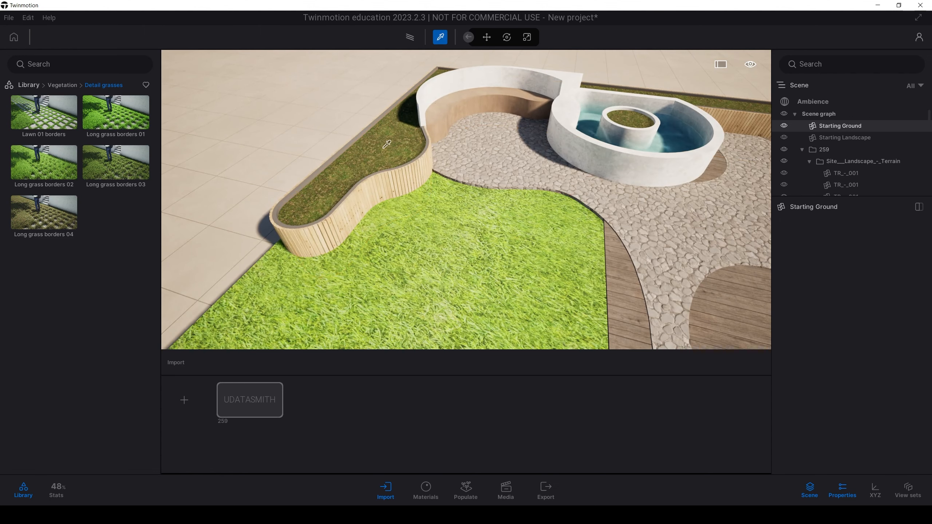
click(456, 292)
double_click(456, 293)
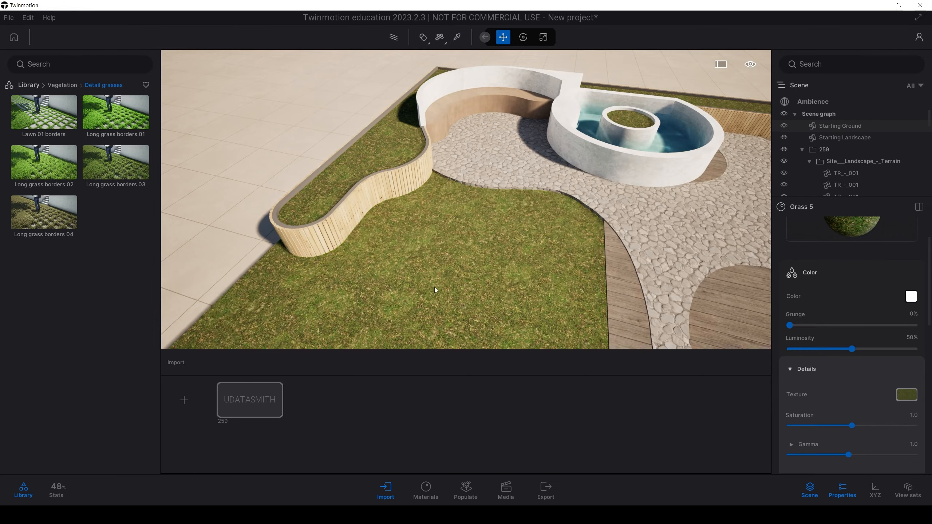
Set up a new foliage scatter with five Lawn 01 borders entries.
scroll(437, 301, up, 3)
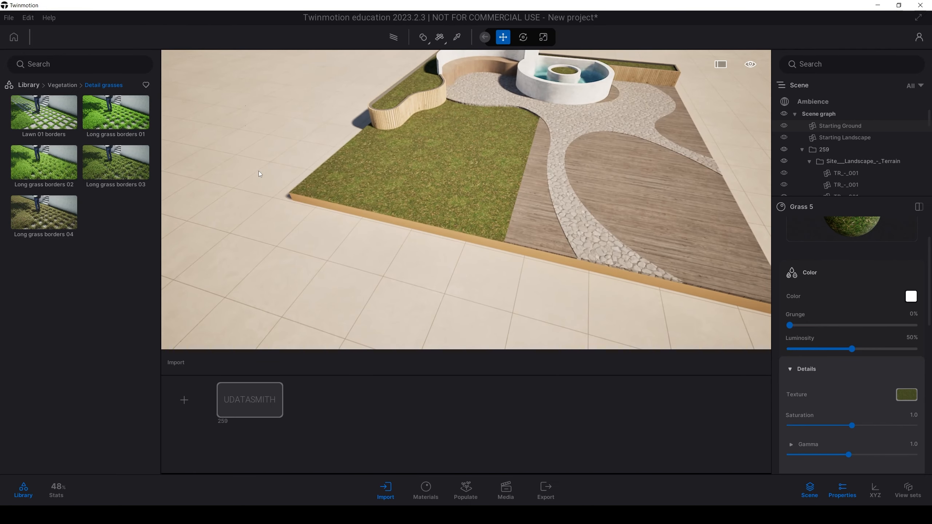
click(795, 114)
click(466, 490)
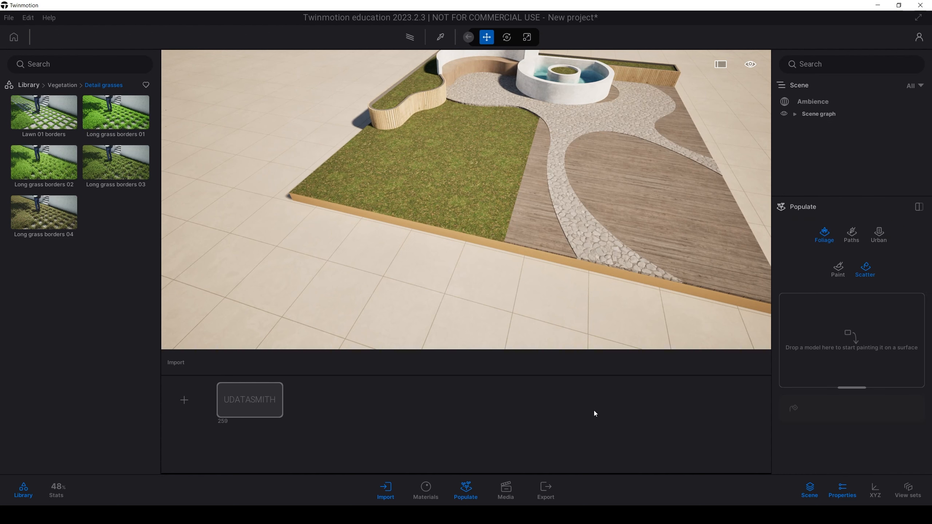
drag(44, 112, 806, 311)
drag(44, 112, 851, 310)
drag(44, 112, 843, 316)
drag(761, 324, 840, 363)
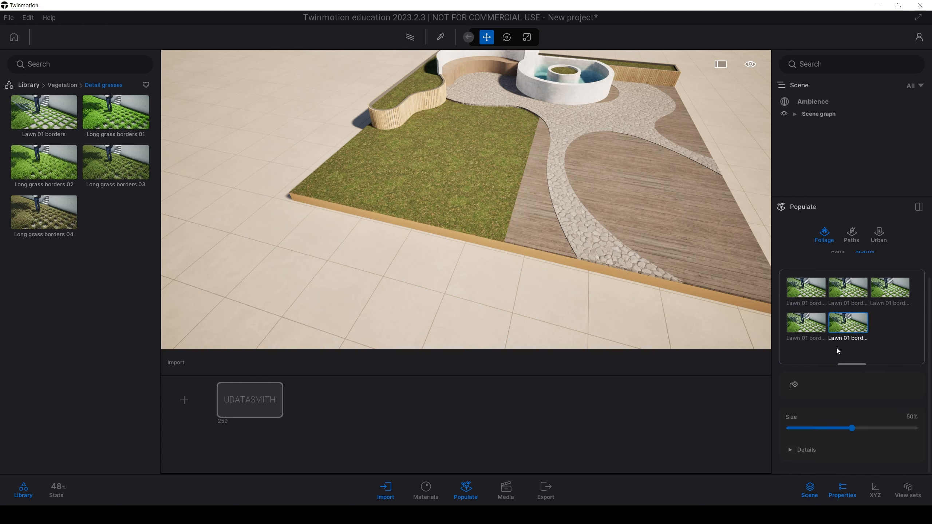
Scatter the Lawn 01 borders grass over the lawn and the planter along the garden's edge.
click(794, 384)
click(422, 183)
scroll(534, 154, up, 5)
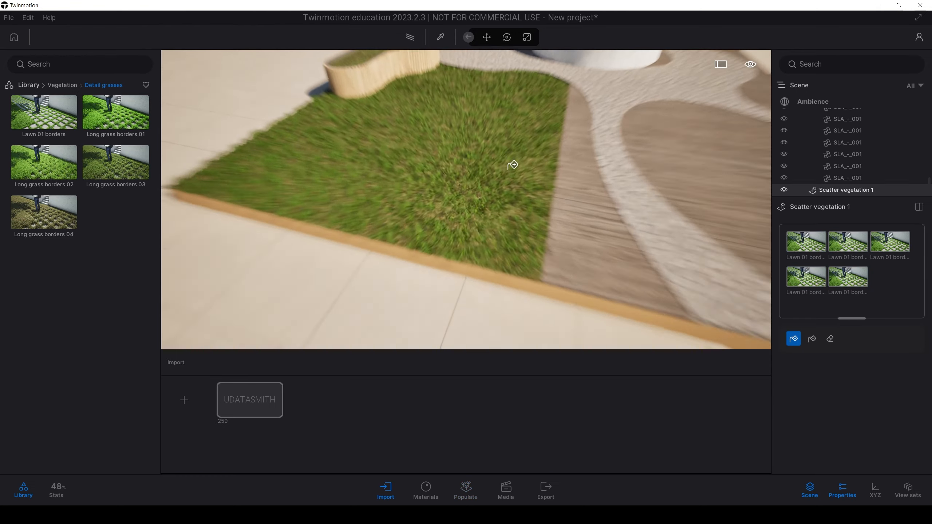
scroll(499, 188, down, 3)
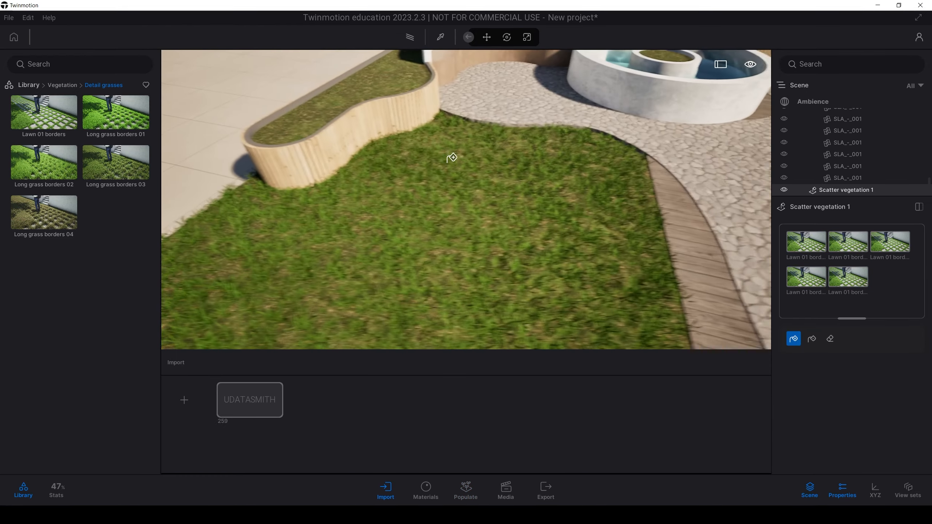
scroll(452, 158, down, 5)
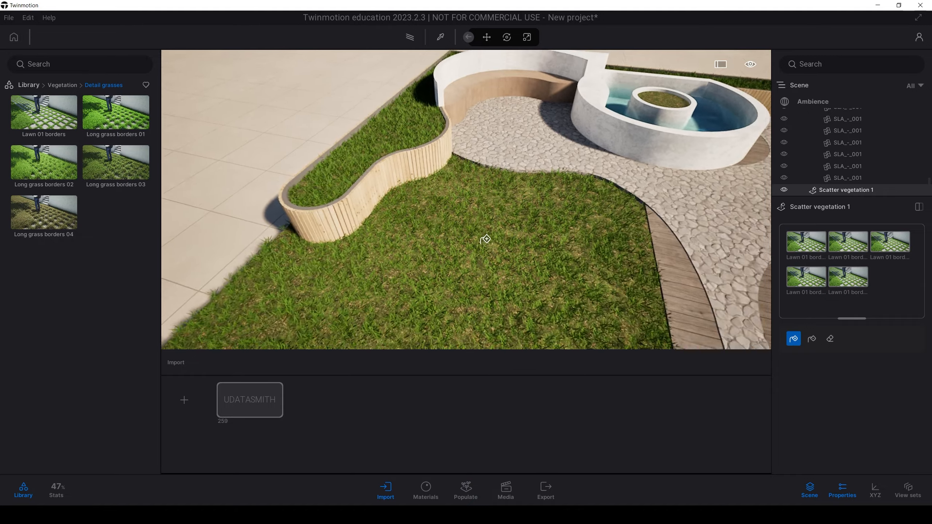
right_drag(485, 244, 557, 243)
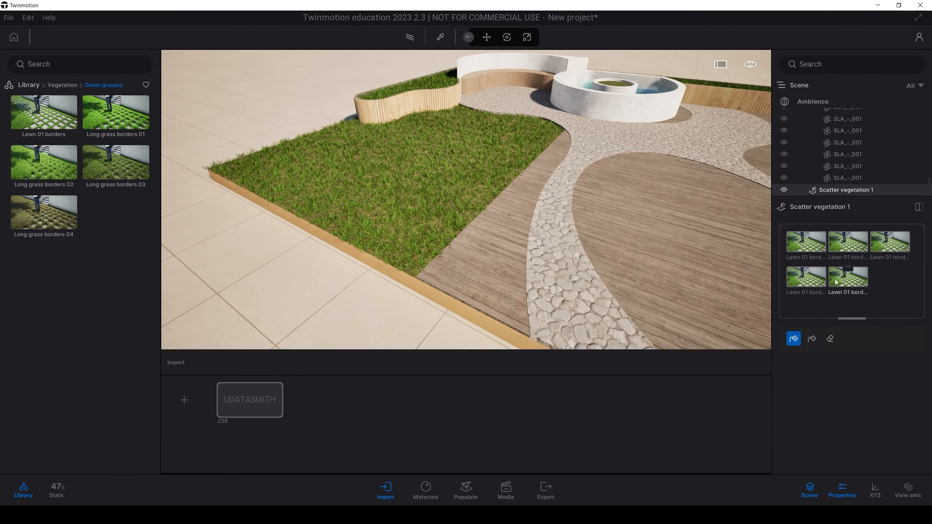
Adjust the size of individual Lawn 01 borders entries in the scatter, setting the fifth to 62%.
click(837, 283)
key(Left)
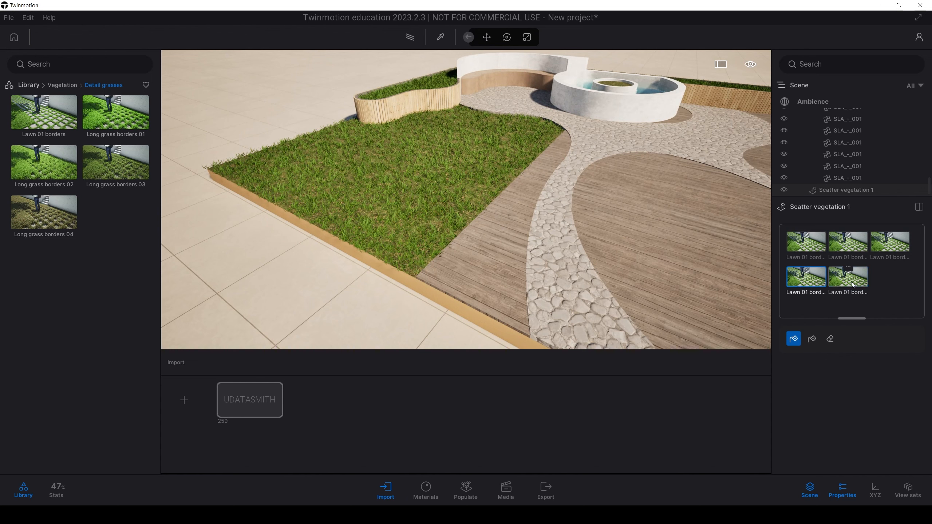
key(Escape)
click(813, 287)
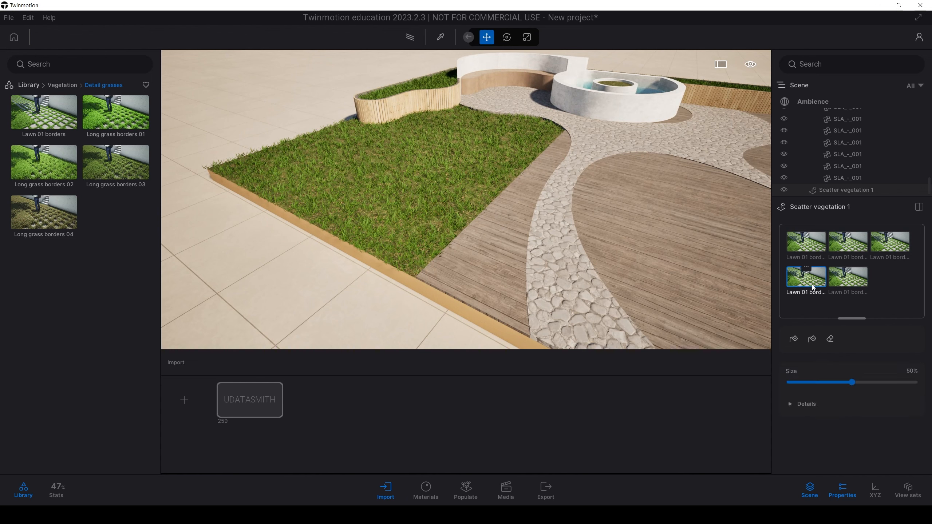
drag(888, 379, 851, 377)
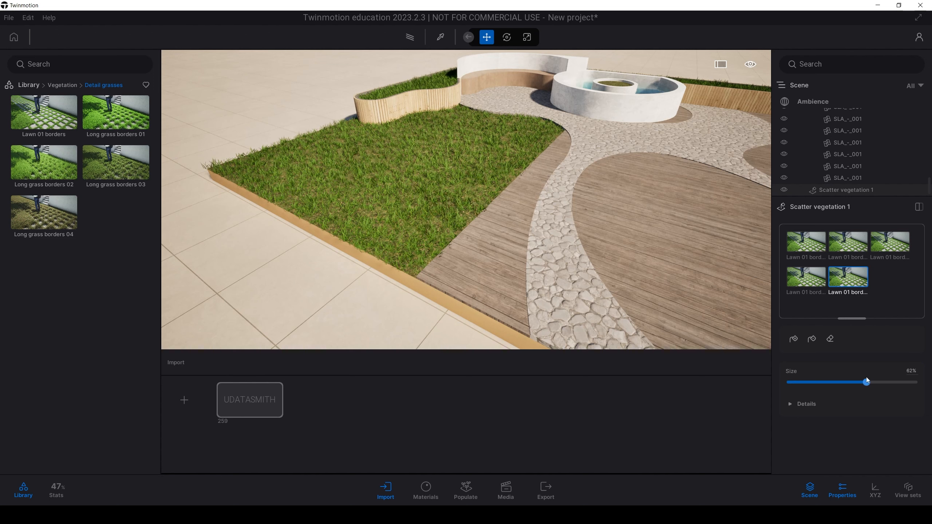
Set the dryness of all five Lawn 01 borders entries to 11%.
shift+click(840, 285)
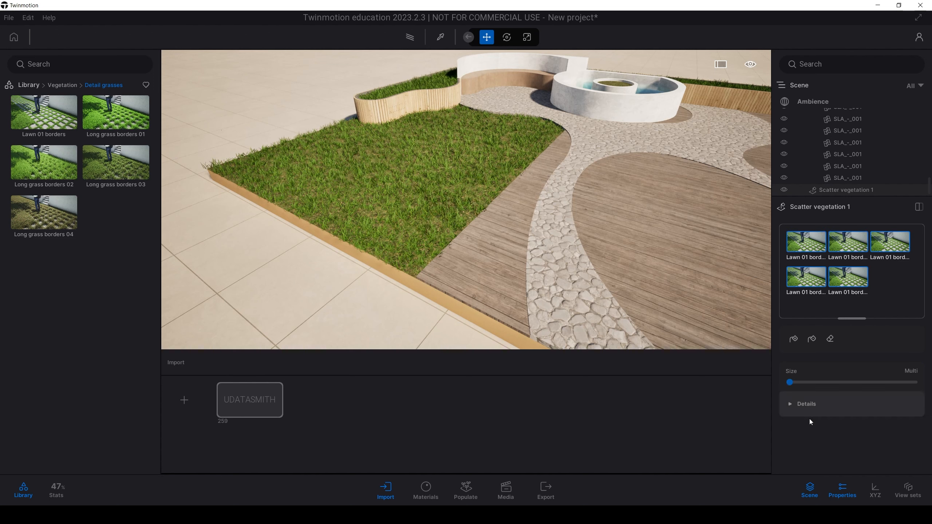
click(788, 403)
scroll(803, 397, down, 2)
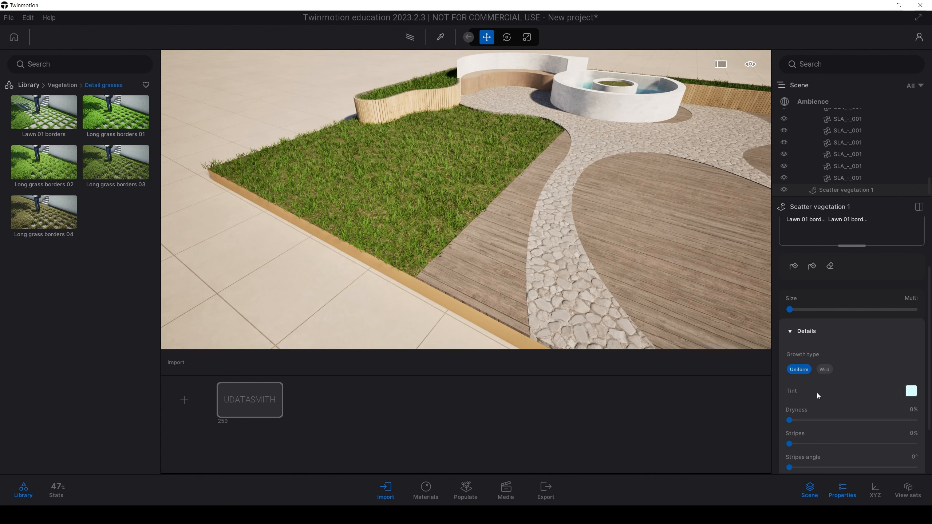
drag(805, 419, 794, 419)
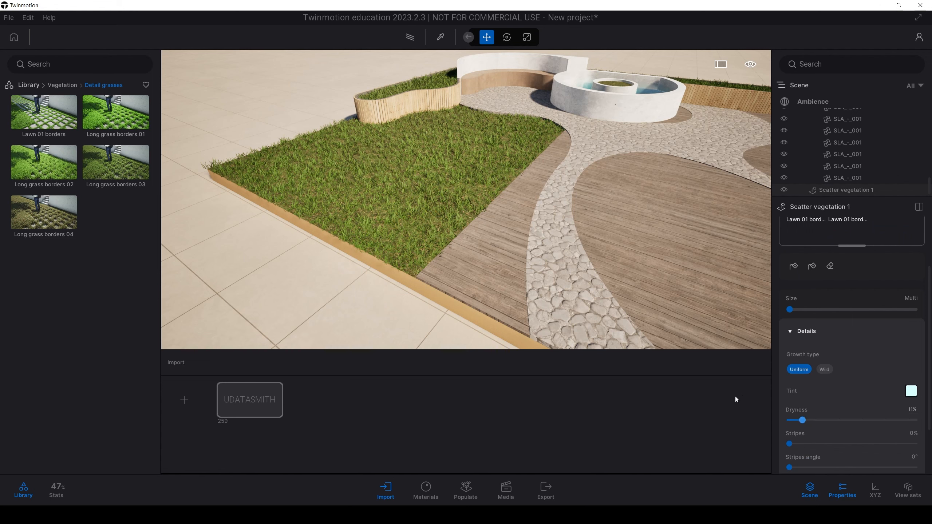
Darken the tint of all the scattered grass to a muted grey-teal.
click(911, 392)
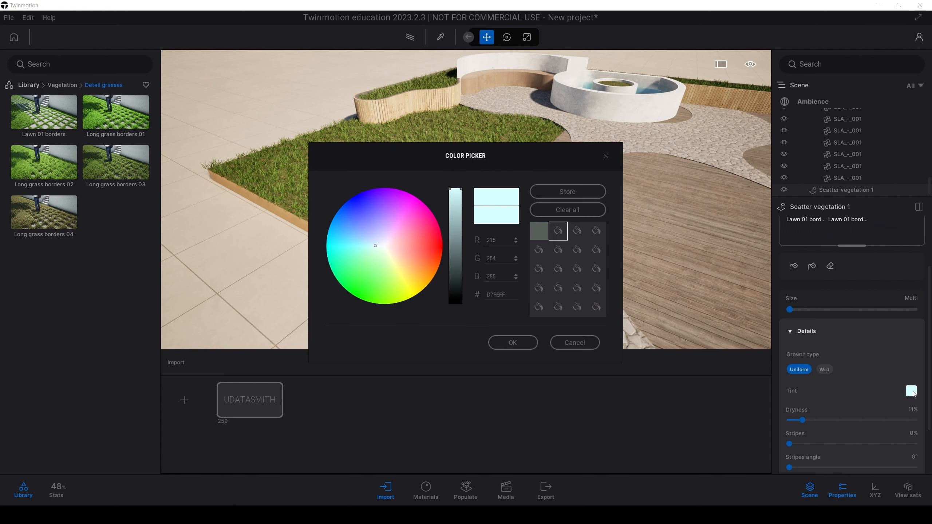
drag(525, 163, 869, 248)
drag(799, 282, 788, 319)
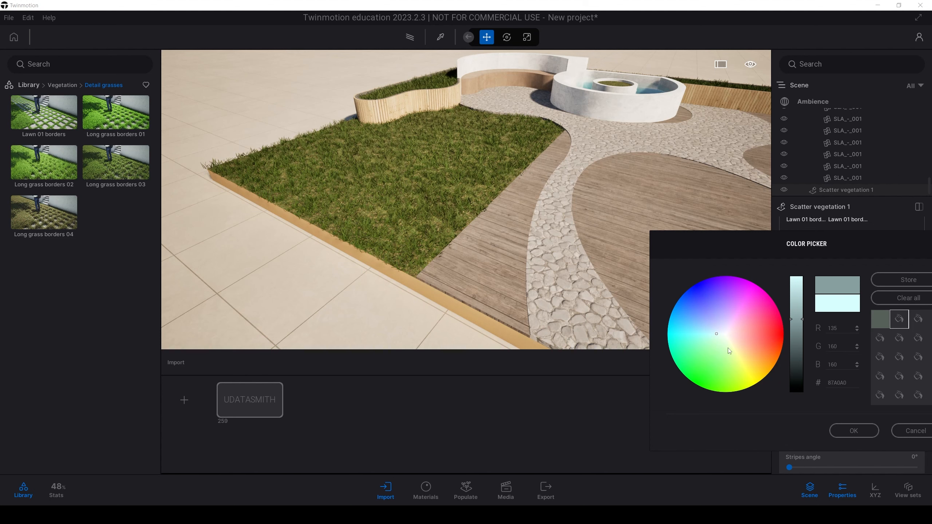
drag(717, 335, 711, 333)
click(875, 432)
Extend Scatter vegetation 1 to the round planter in the middle of the fountain.
scroll(466, 200, down, 10)
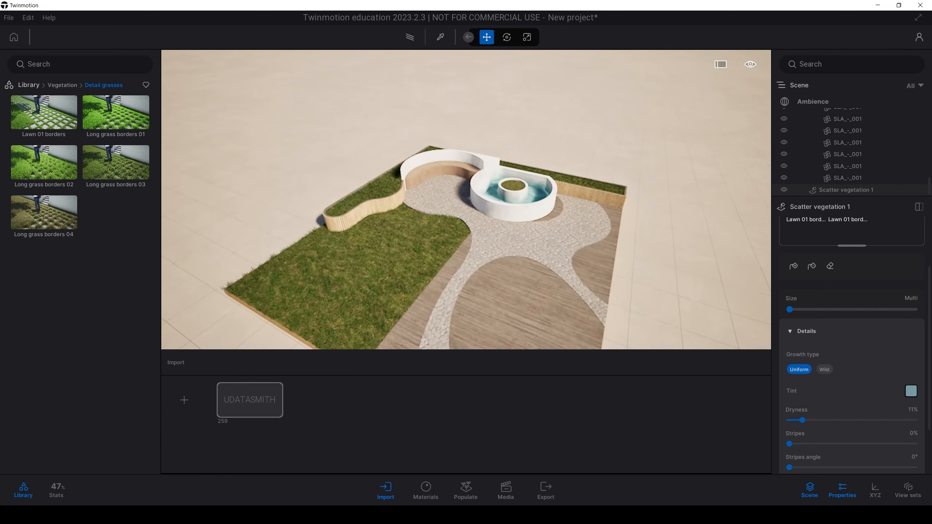
click(574, 118)
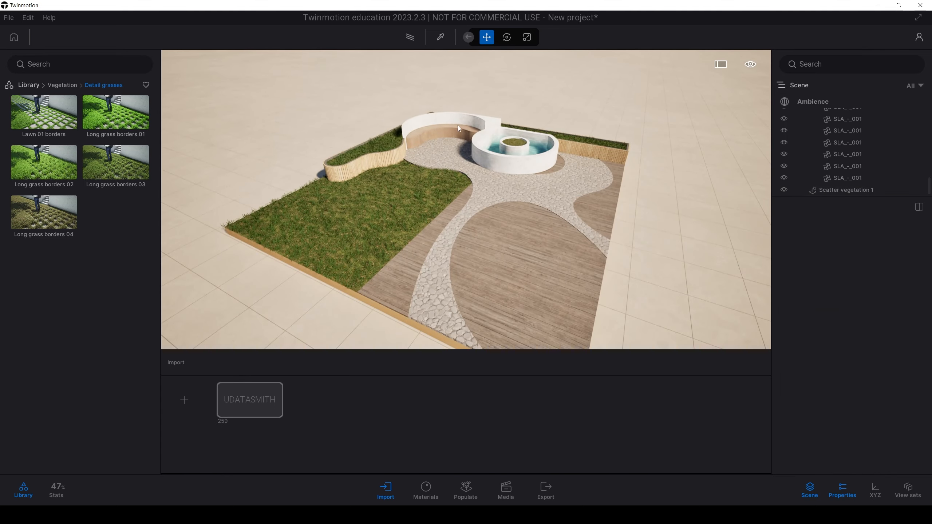
scroll(392, 204, up, 5)
click(367, 196)
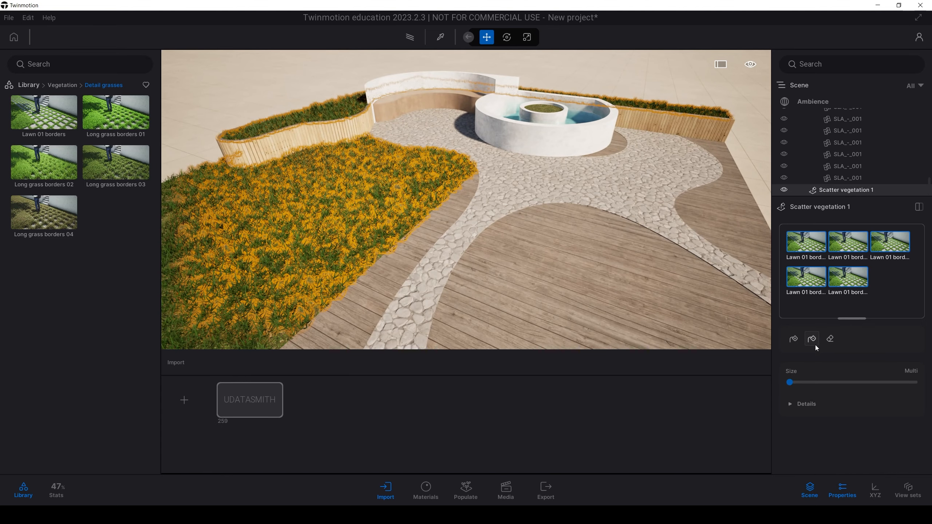
click(794, 339)
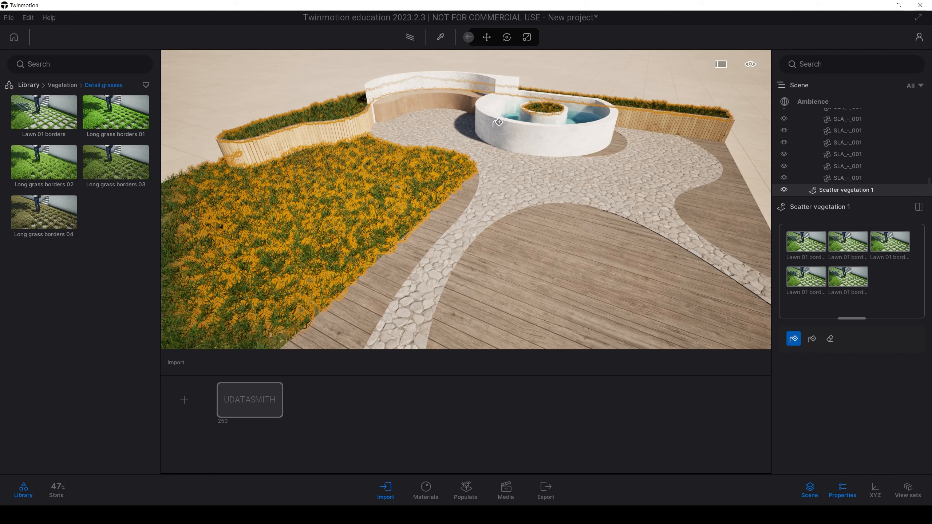
key(Escape)
click(620, 81)
scroll(579, 132, down, 3)
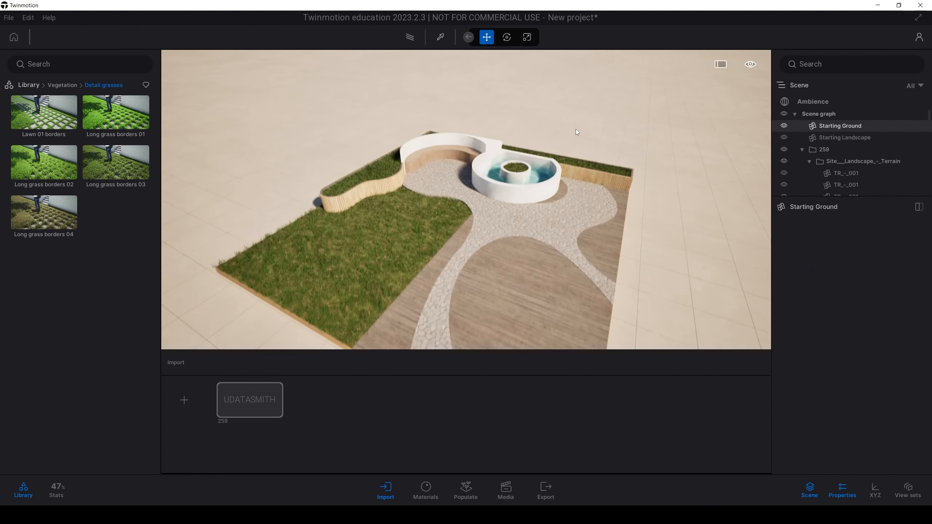
scroll(575, 129, up, 3)
scroll(568, 126, up, 3)
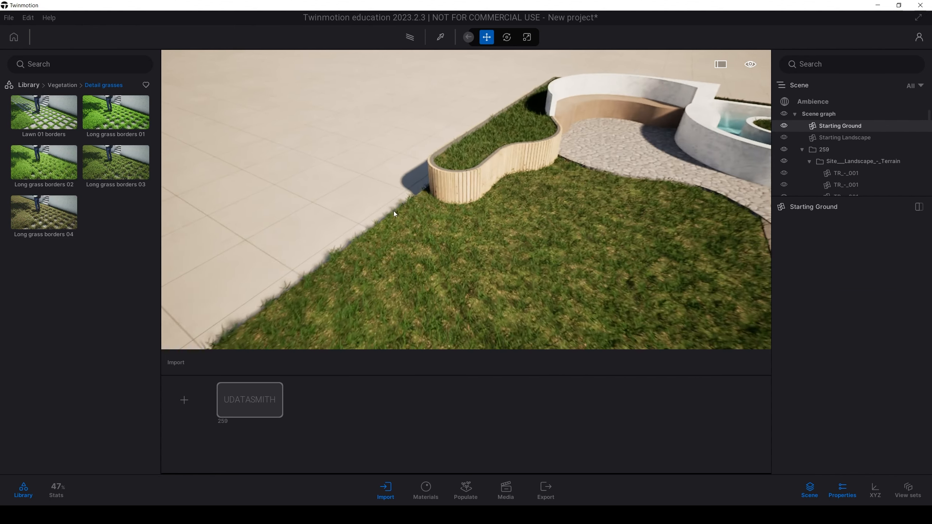
Apply the Ash 05 G wood material to the slatted side of the curved planter.
click(34, 88)
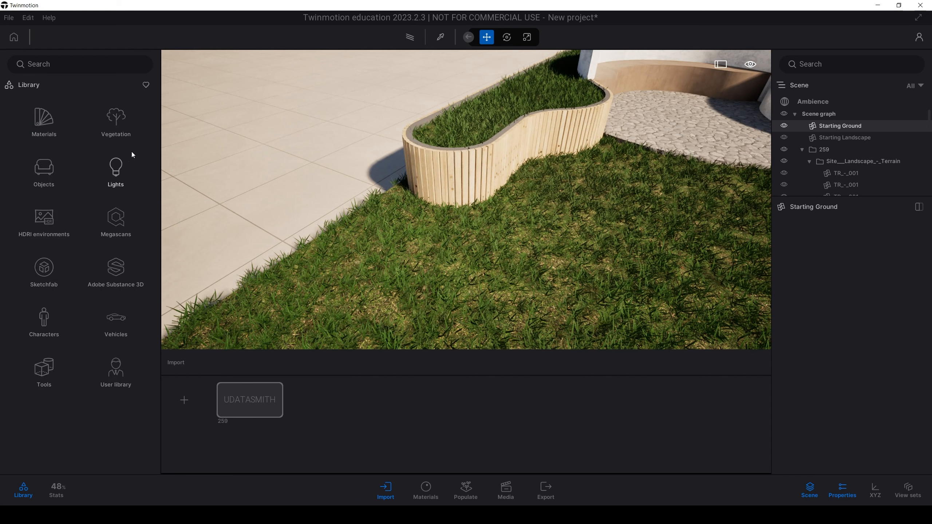
click(61, 124)
scroll(87, 125, down, 2)
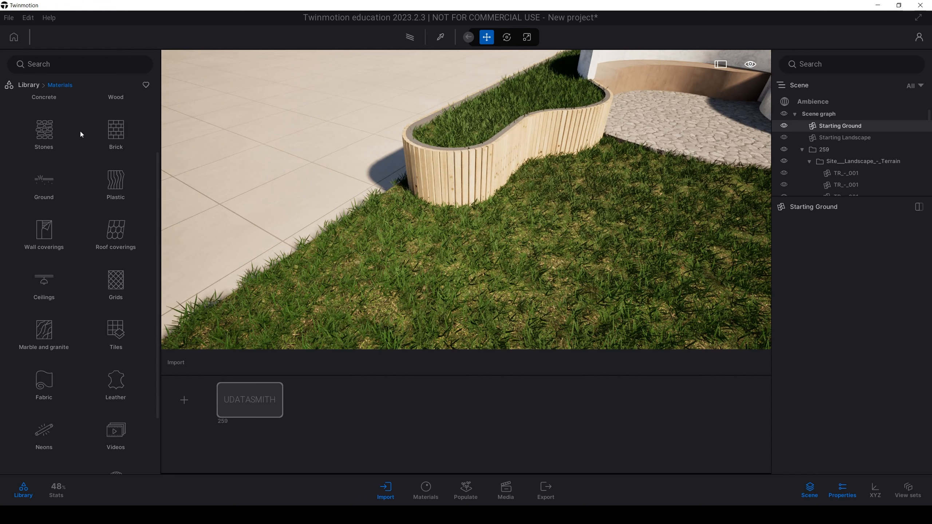
scroll(115, 308, down, 2)
scroll(106, 275, up, 4)
click(76, 114)
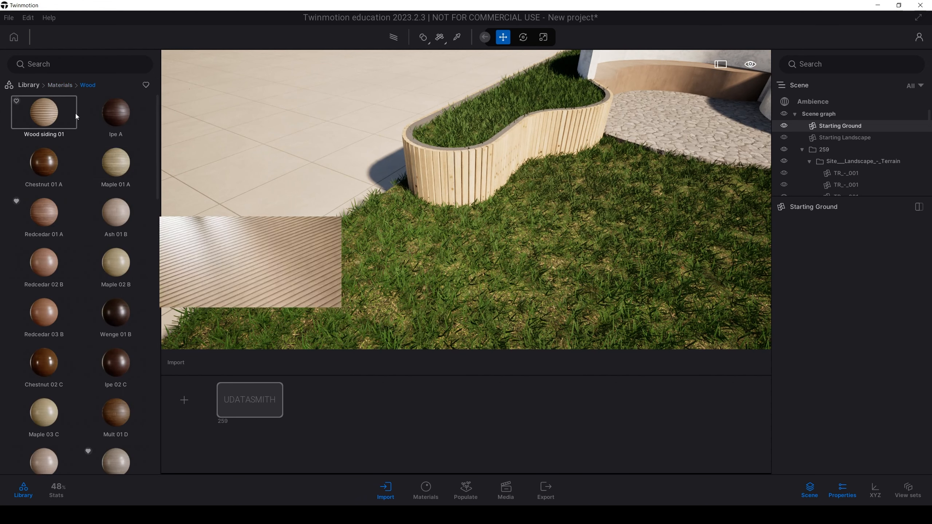
key(d)
scroll(104, 237, down, 2)
scroll(103, 236, down, 6)
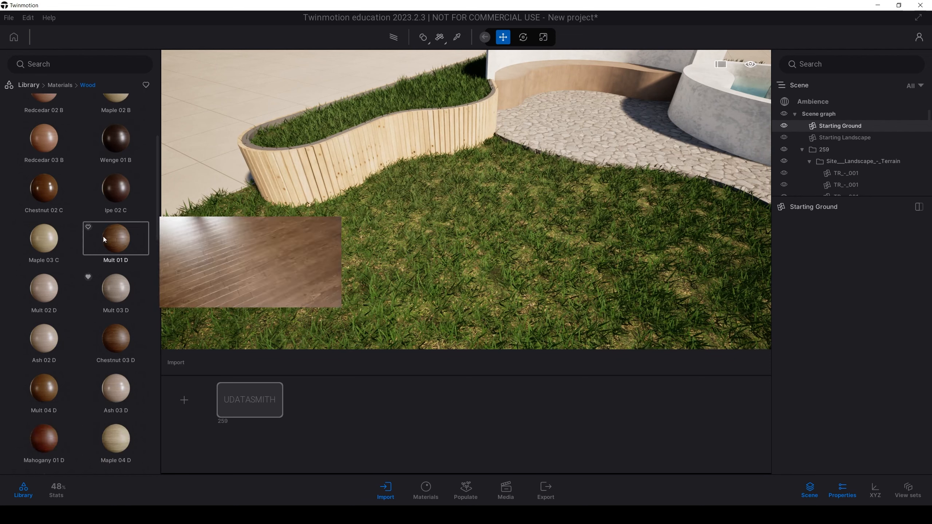
scroll(427, 171, up, 2)
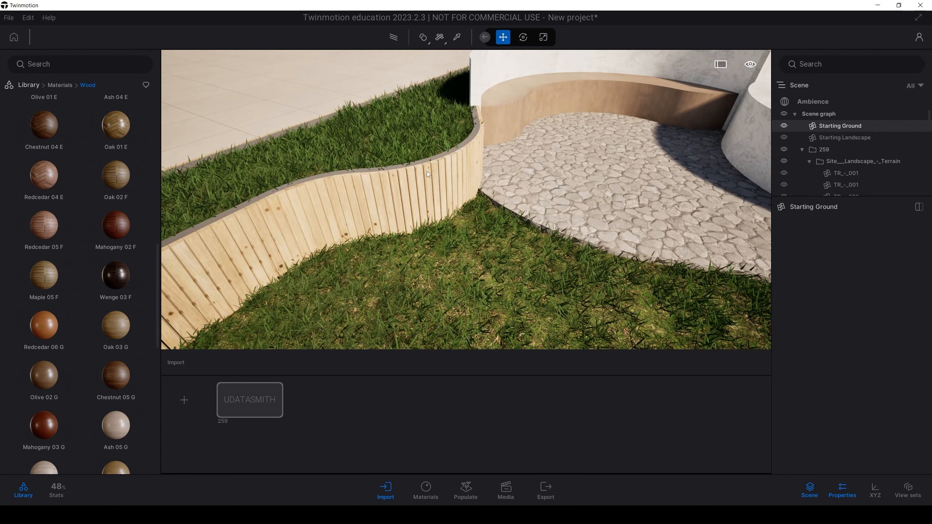
click(508, 114)
scroll(128, 366, down, 2)
drag(118, 335, 319, 264)
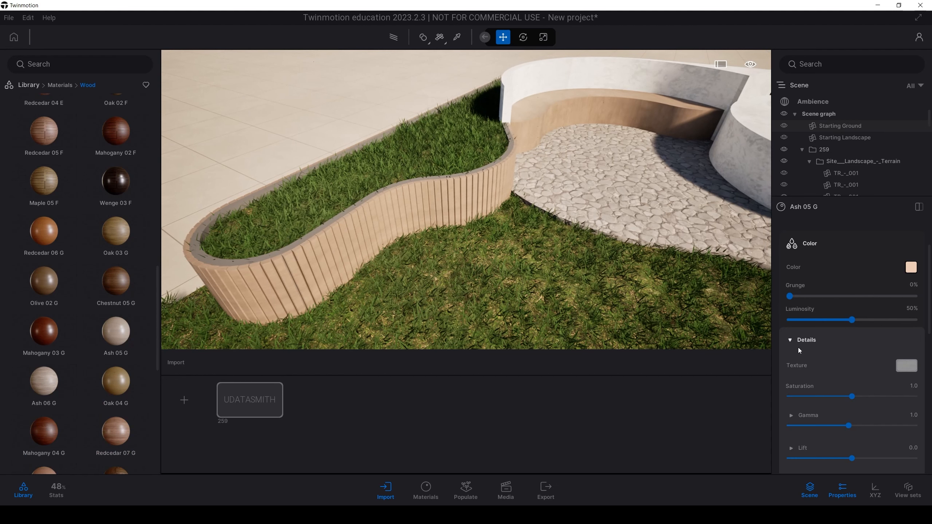
Rotate the Ash 05 G texture to 90° and set its scale to 8.36.
scroll(828, 379, down, 5)
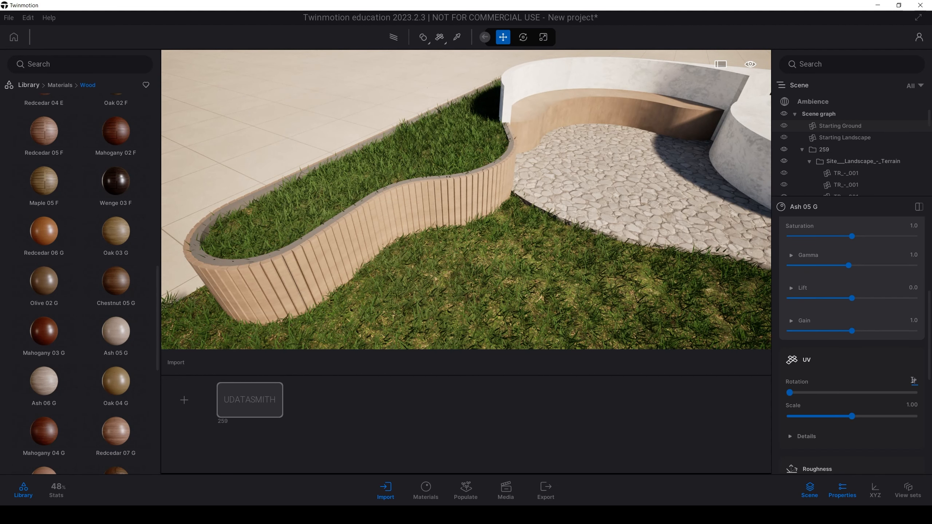
drag(852, 416, 894, 417)
Adjust the Ash 05 G colour to saturation 0.6, gamma 0.8 and gain 0.7.
scroll(842, 299, up, 2)
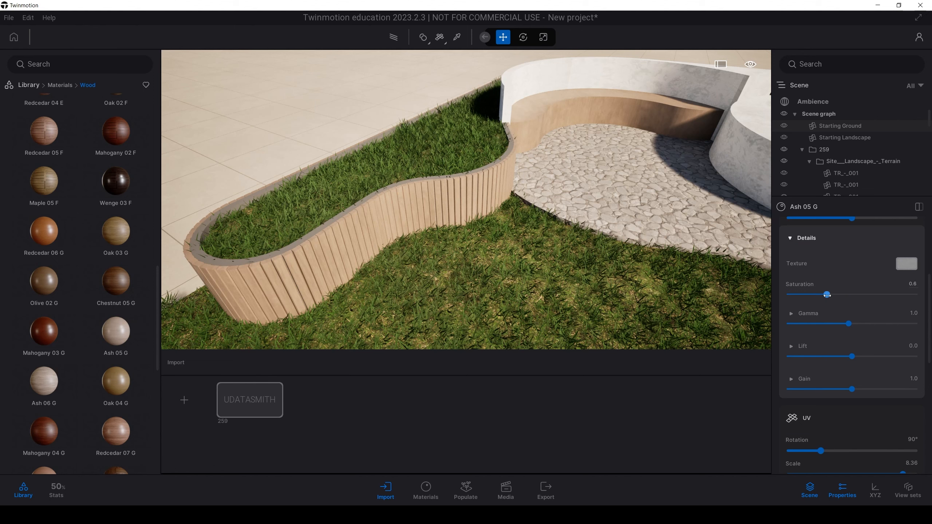
drag(847, 323, 831, 324)
middle_drag(543, 260, 620, 265)
scroll(541, 249, down, 5)
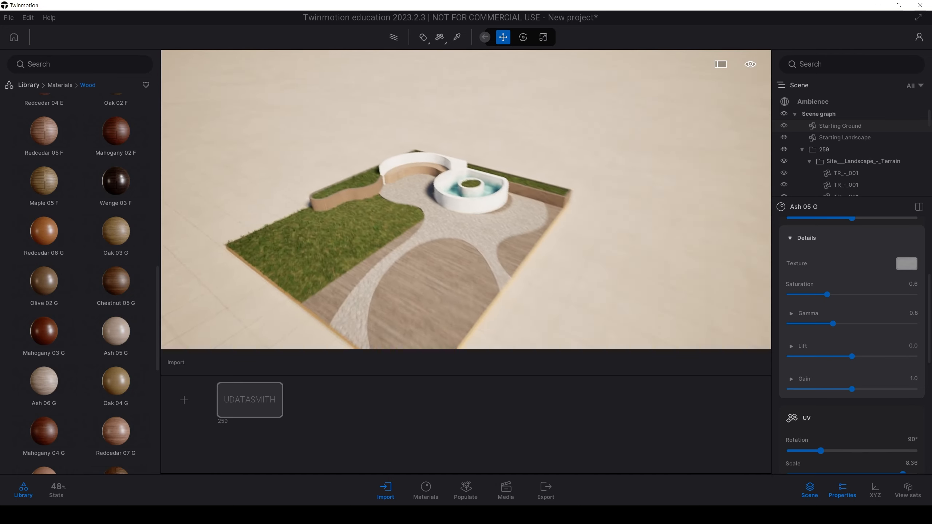
scroll(620, 264, up, 5)
mouse_move(854, 385)
mouse_down()
mouse_move(826, 389)
mouse_move(838, 385)
mouse_up()
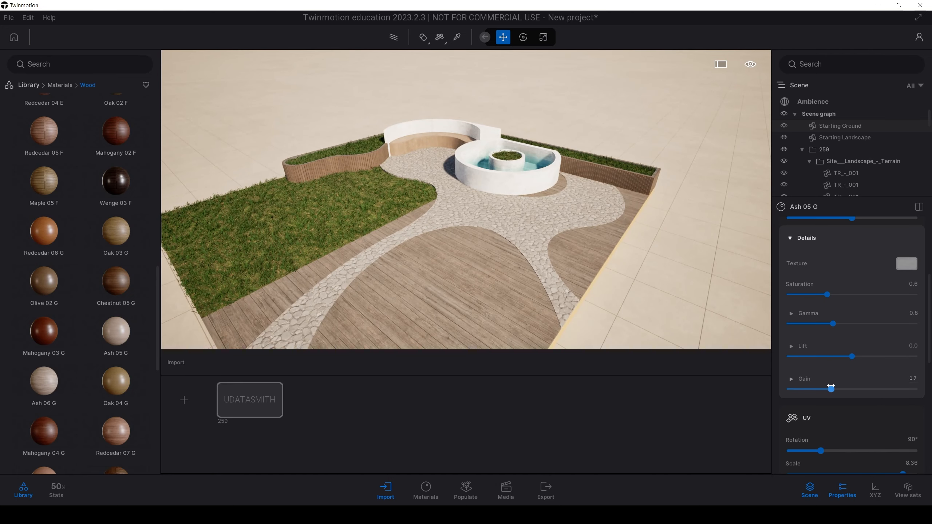
scroll(504, 216, down, 5)
click(630, 116)
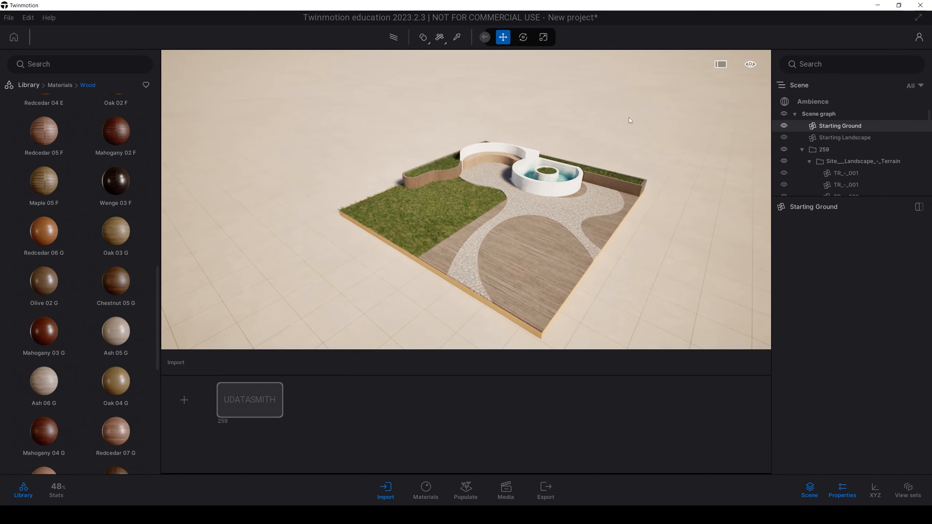
Examine the planters, bench and fountain from several distances and angles to check the new wood finish.
shift+middle_drag(628, 118, 415, 150)
scroll(683, 128, up, 4)
scroll(520, 167, up, 4)
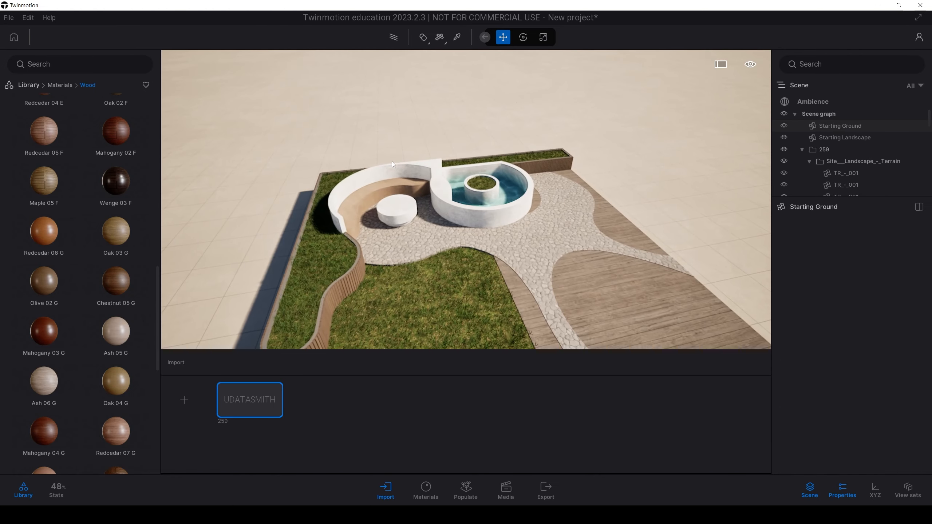
scroll(423, 180, up, 2)
scroll(422, 180, up, 3)
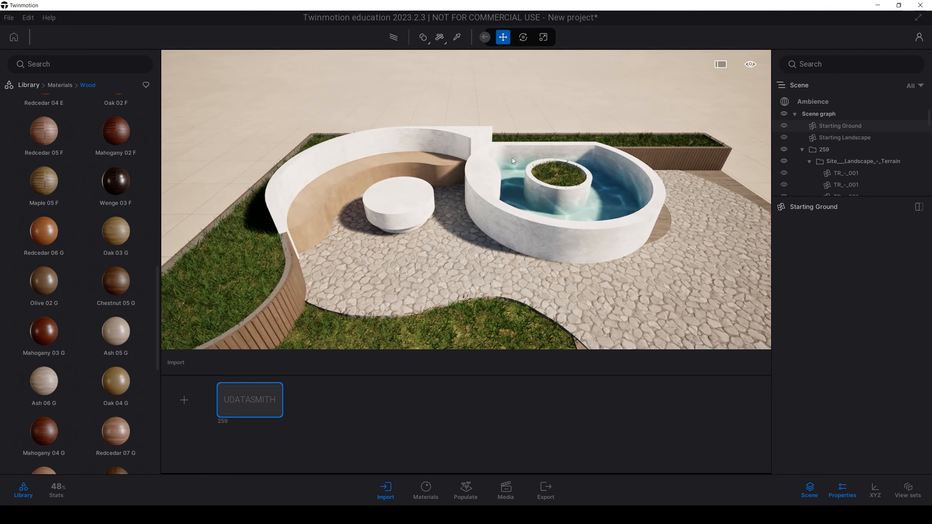
scroll(420, 121, down, 4)
right_drag(420, 121, 349, 96)
scroll(420, 121, down, 3)
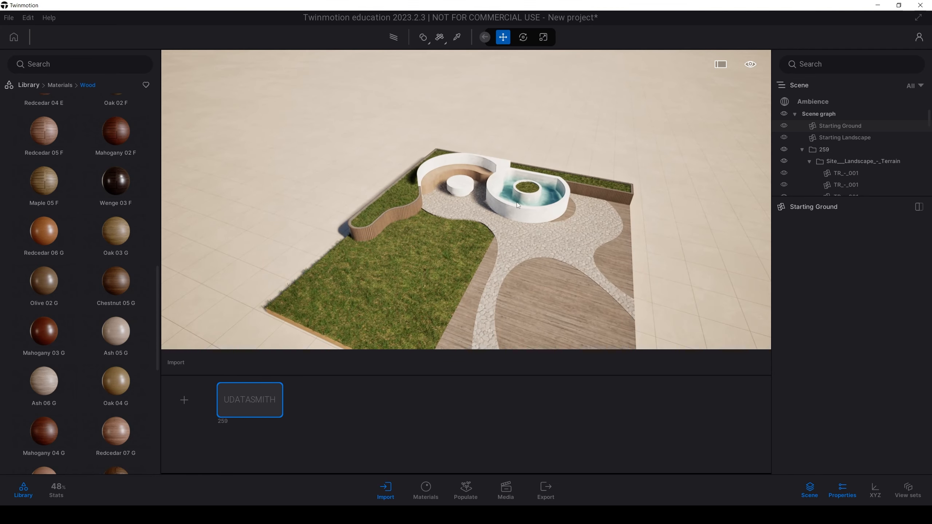
scroll(517, 203, up, 3)
Place an Olive tree from the library in the round planter in the middle of the fountain.
click(30, 85)
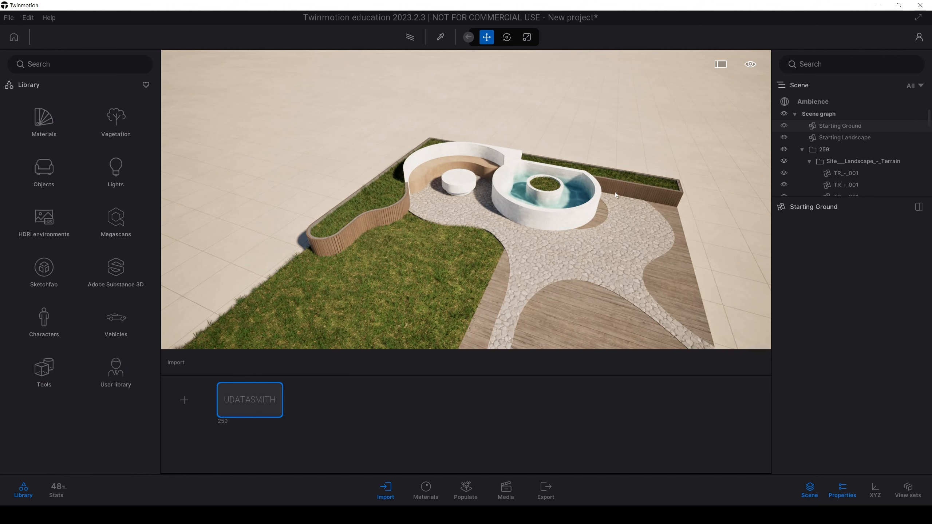
scroll(552, 180, up, 2)
click(115, 121)
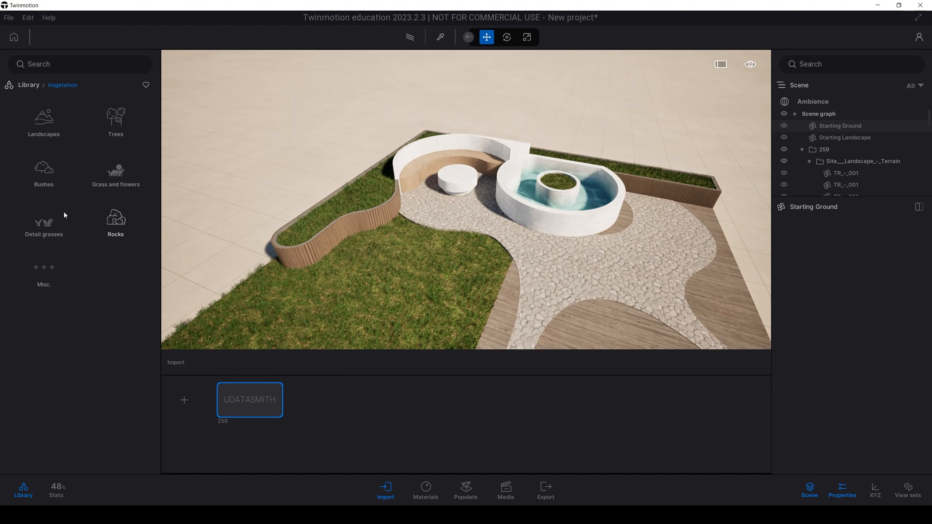
click(101, 123)
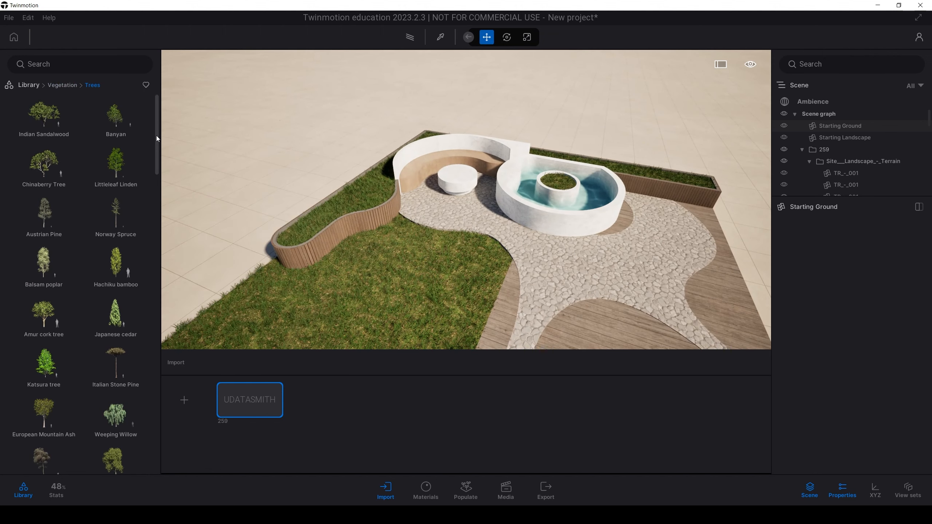
drag(156, 136, 151, 301)
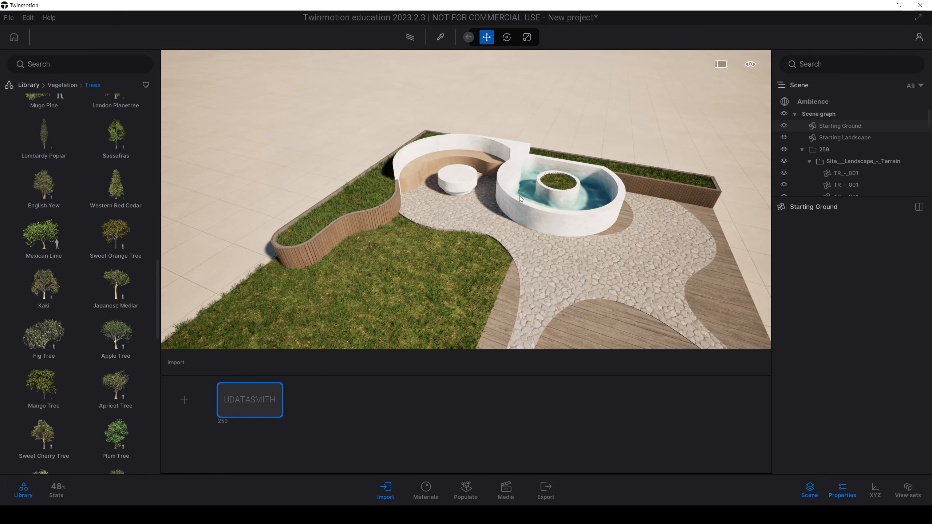
key(d)
drag(155, 267, 153, 316)
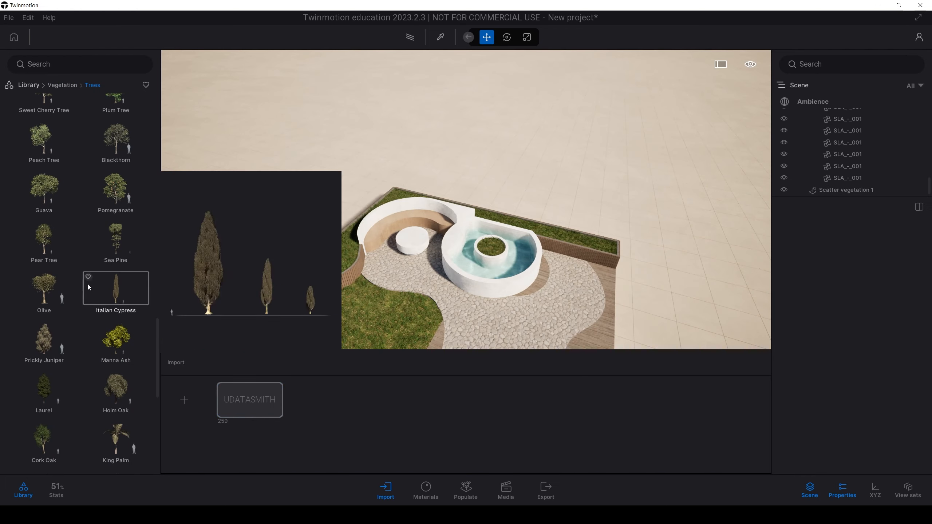
mouse_move(44, 293)
key(w)
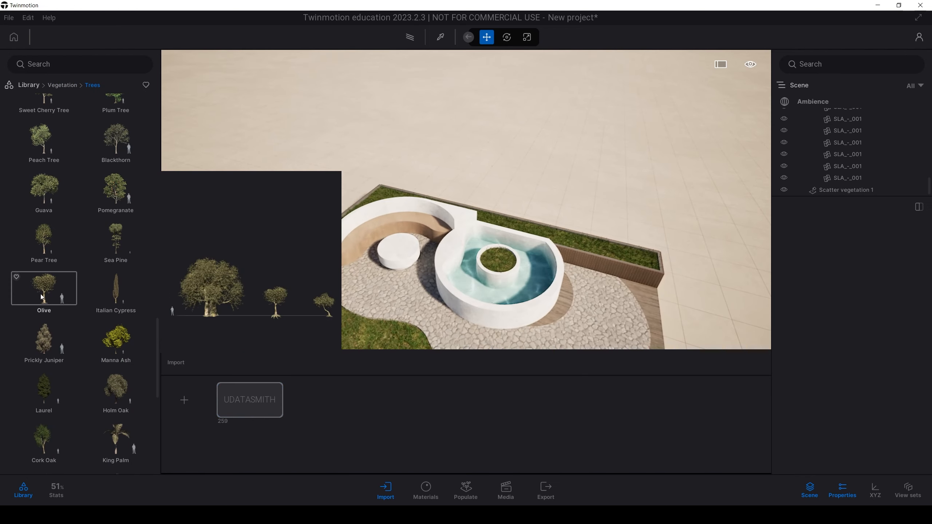
drag(42, 297, 498, 261)
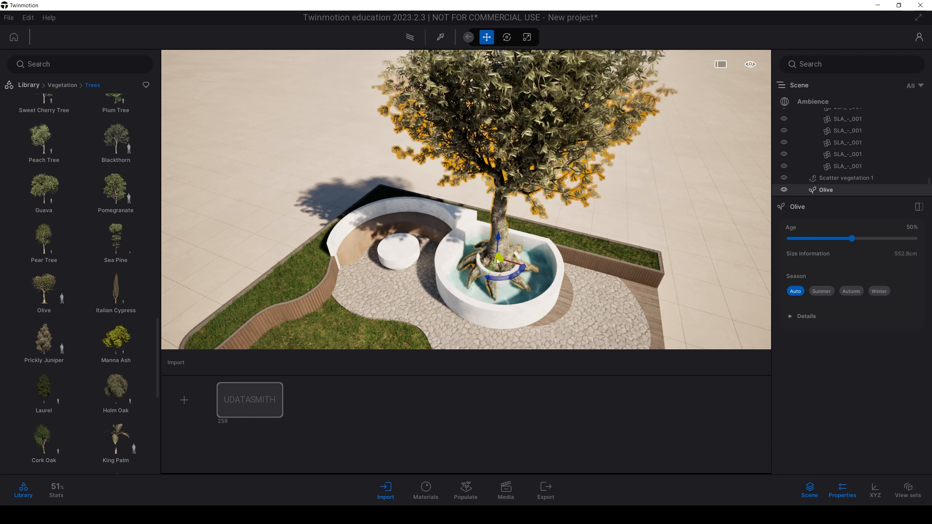
Set the olive tree's age to 0% and lower it so that its roots sink into the planter.
drag(852, 239, 789, 239)
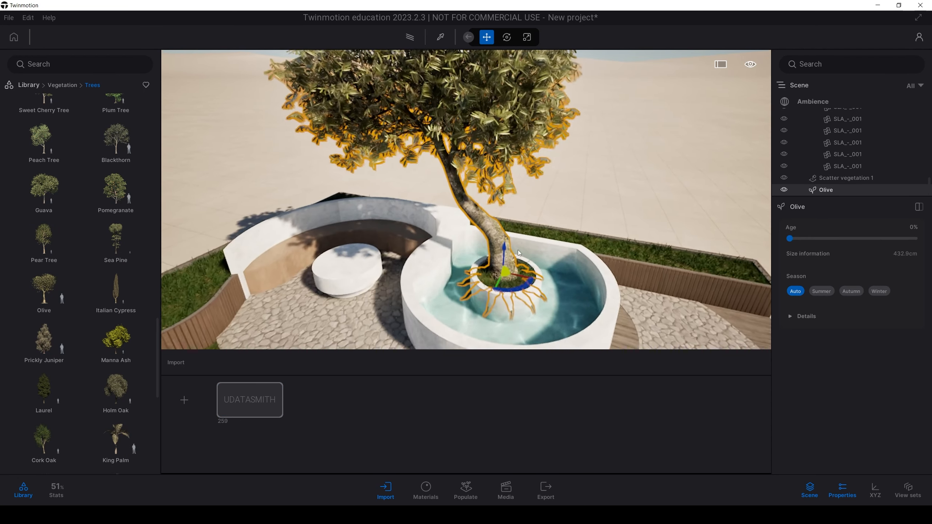
click(594, 120)
click(492, 181)
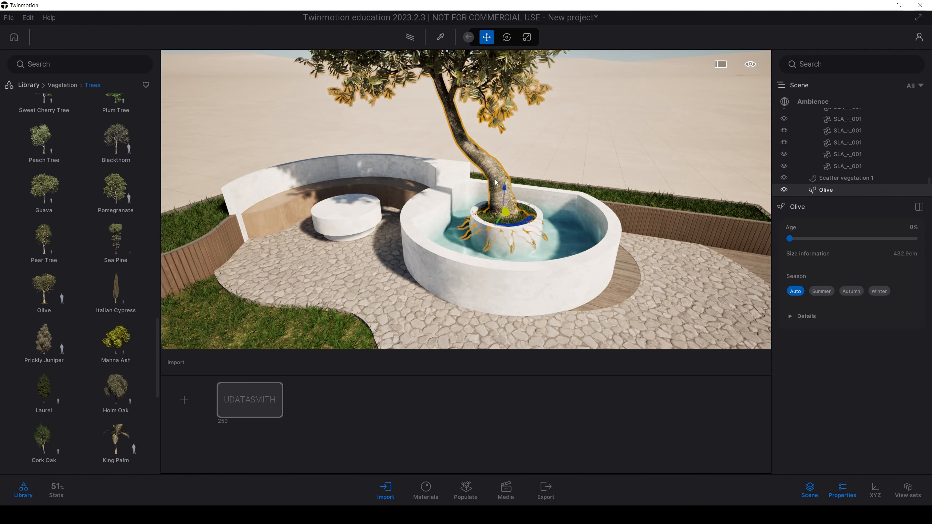
drag(504, 196, 503, 212)
key(Escape)
Rotate the olive tree about its vertical axis so that its crown leans away from the curved bench.
key(s)
right_drag(503, 211, 505, 292)
key(w)
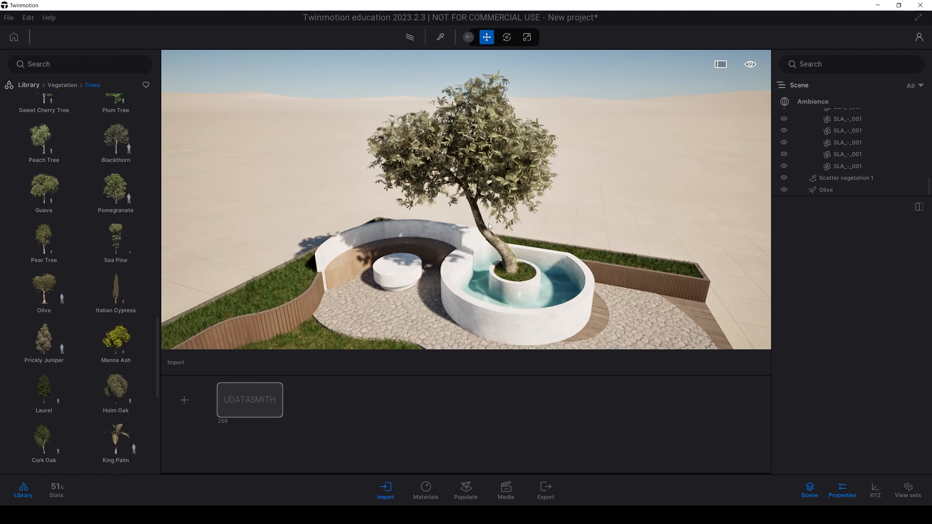
click(505, 292)
drag(525, 301, 626, 274)
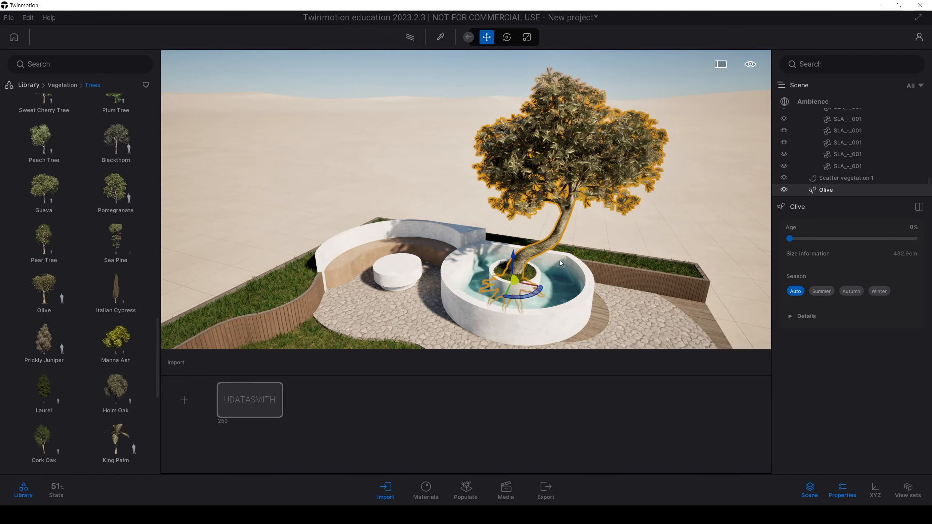
click(496, 221)
click(564, 230)
click(485, 265)
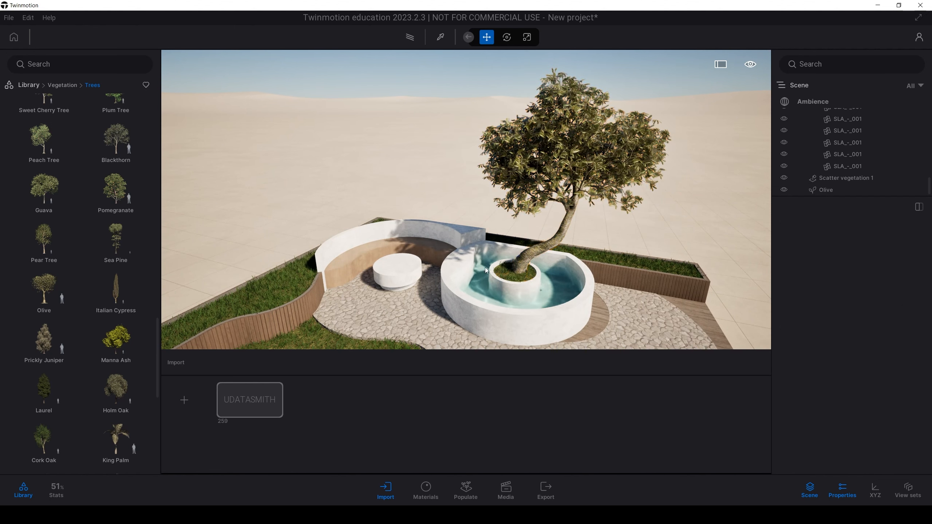
Examine the whole garden with the olive tree and look closely at the curved wooden planter.
scroll(485, 265, down, 3)
scroll(512, 256, up, 3)
scroll(472, 266, down, 3)
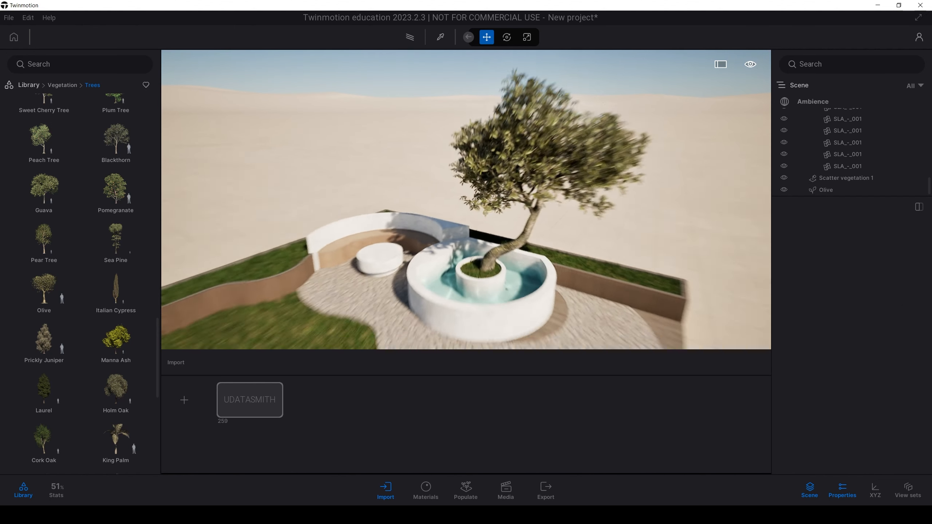
scroll(497, 266, down, 2)
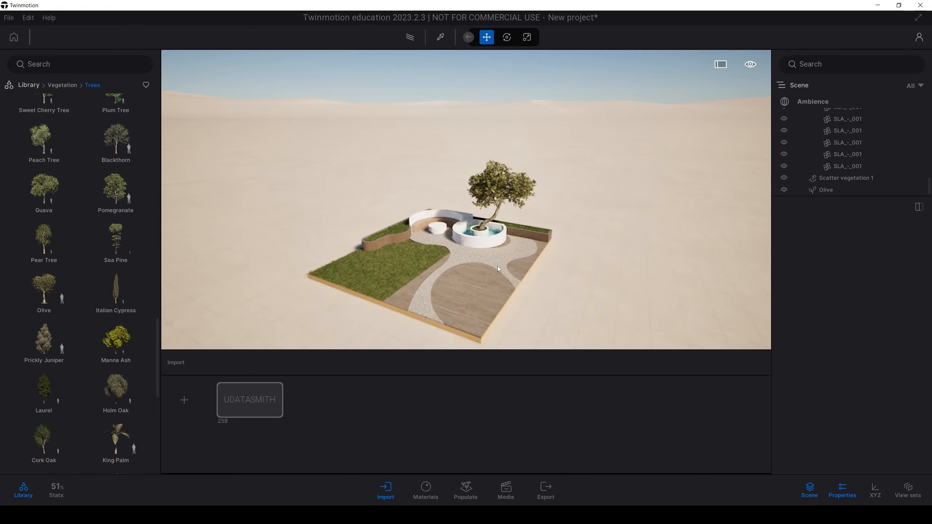
scroll(497, 266, up, 2)
scroll(498, 269, up, 5)
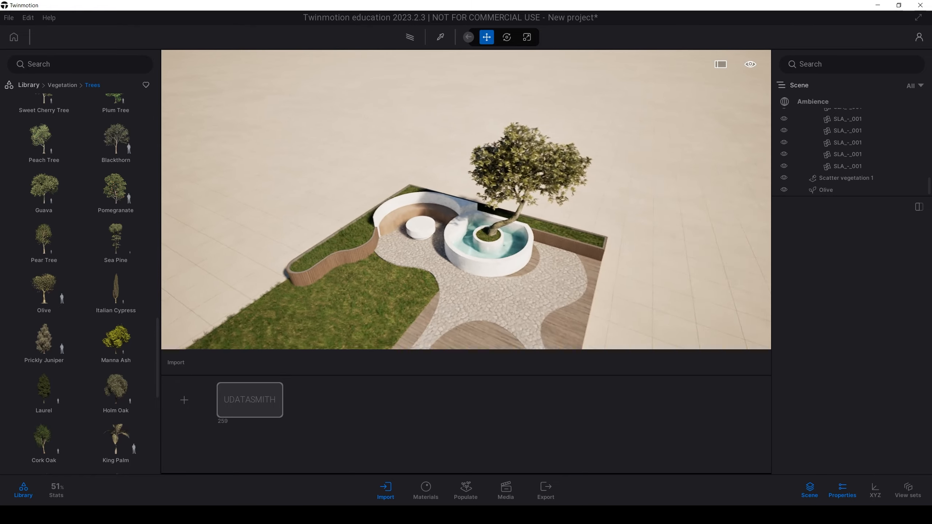
scroll(356, 208, up, 3)
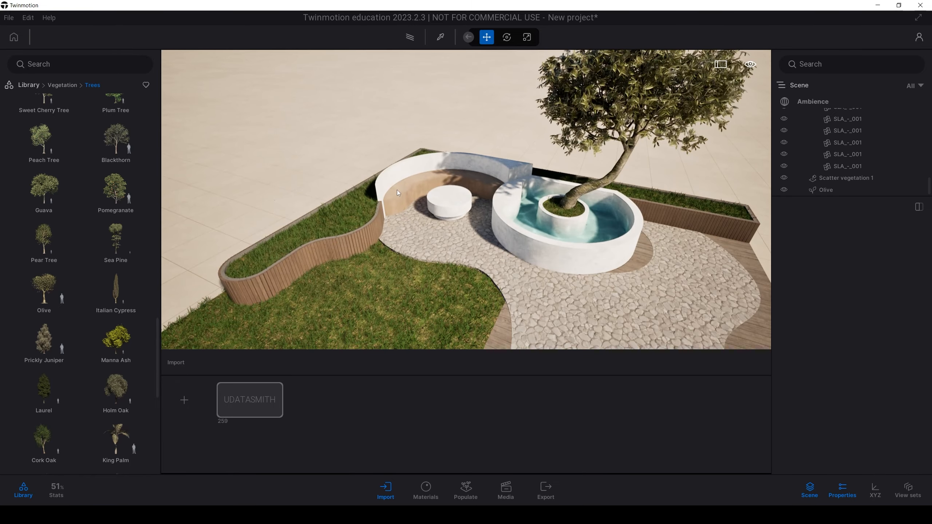
scroll(403, 201, up, 2)
drag(403, 201, 319, 254)
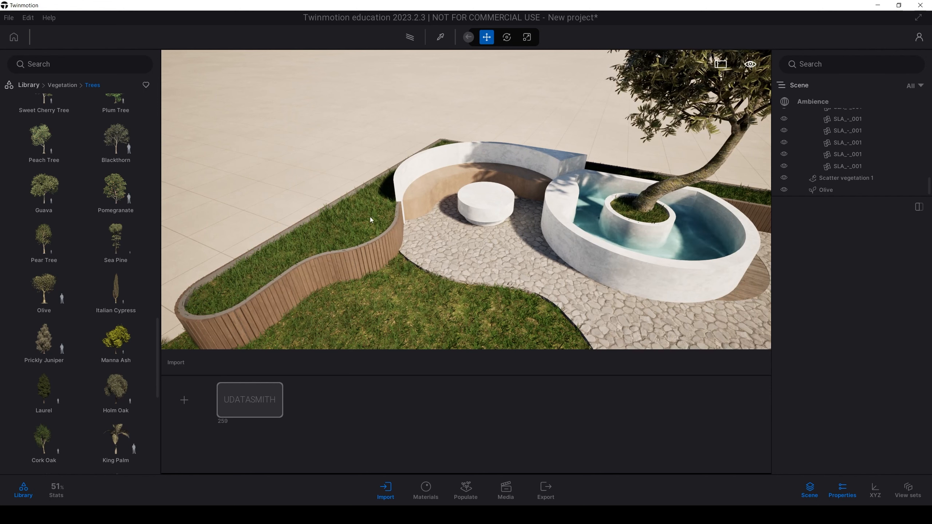
Place a Common fern 1 bush at the rounded front end of the curved wooden planter.
click(58, 85)
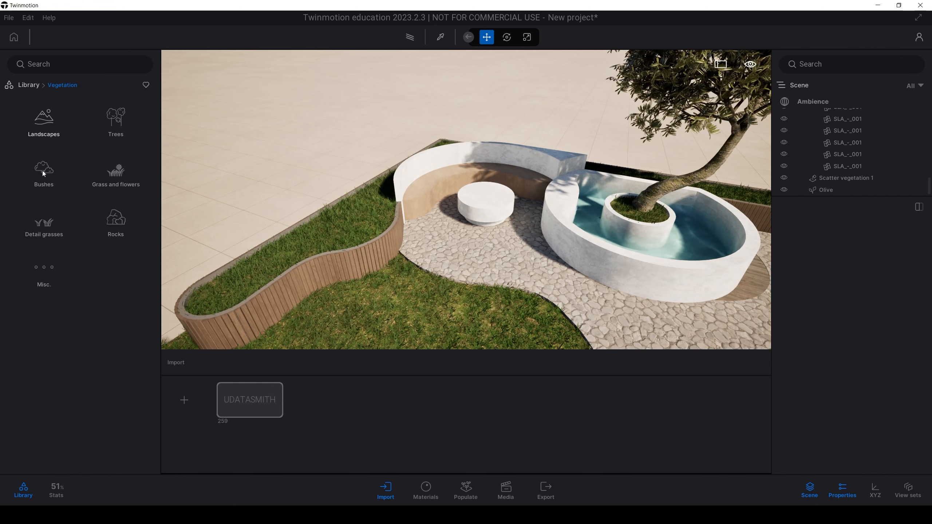
click(43, 175)
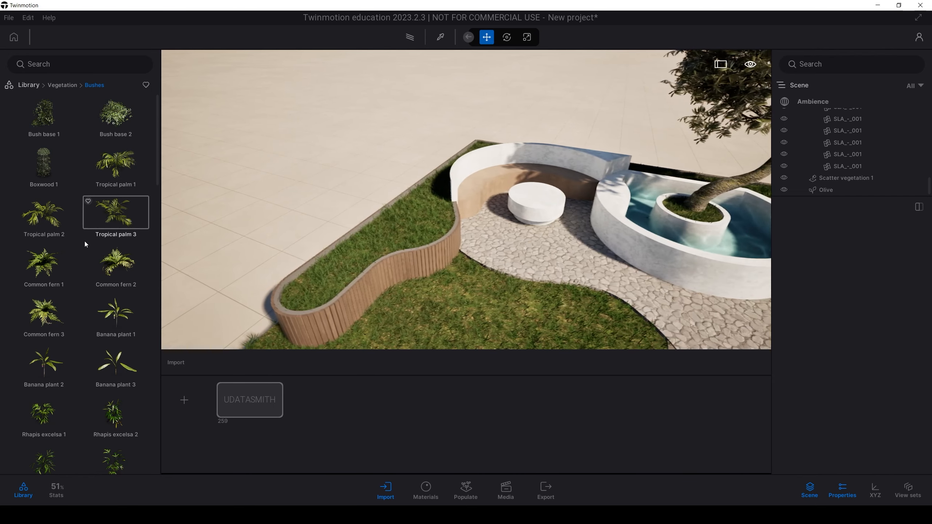
drag(59, 267, 337, 275)
Try a Common fern 2 beside the first fern in the curved planter and undo its placement.
drag(131, 276, 419, 216)
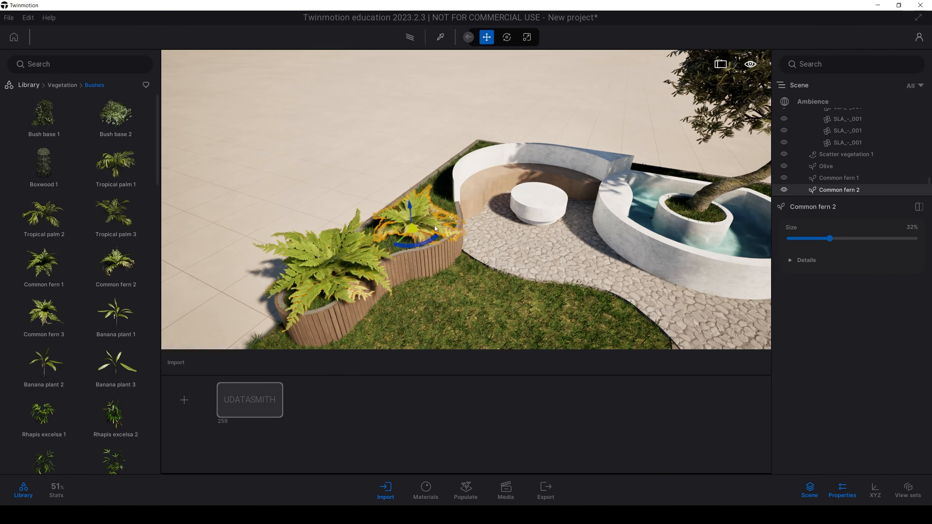
key(ctrl+z)
key(ctrl+z)
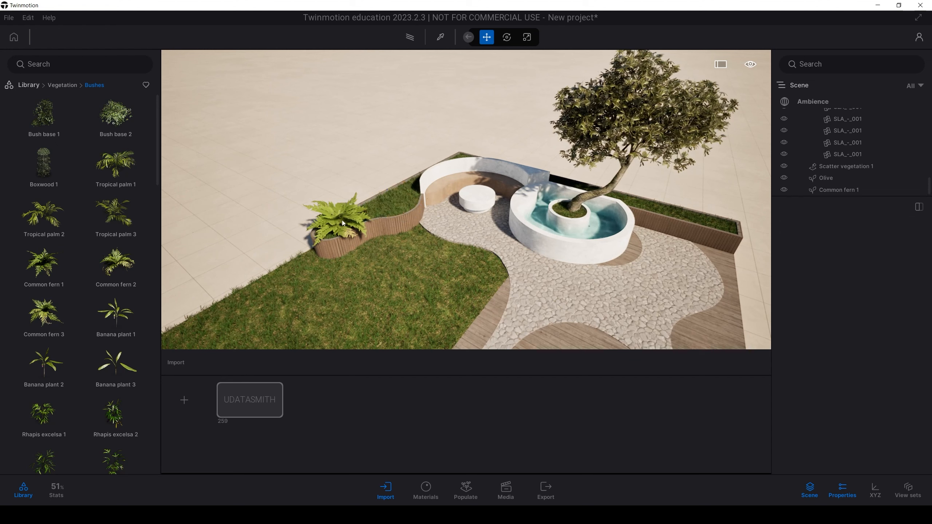
Place the saksi_1 potted plant model from the user library's Bitki category onto the curved wooden planter.
click(64, 86)
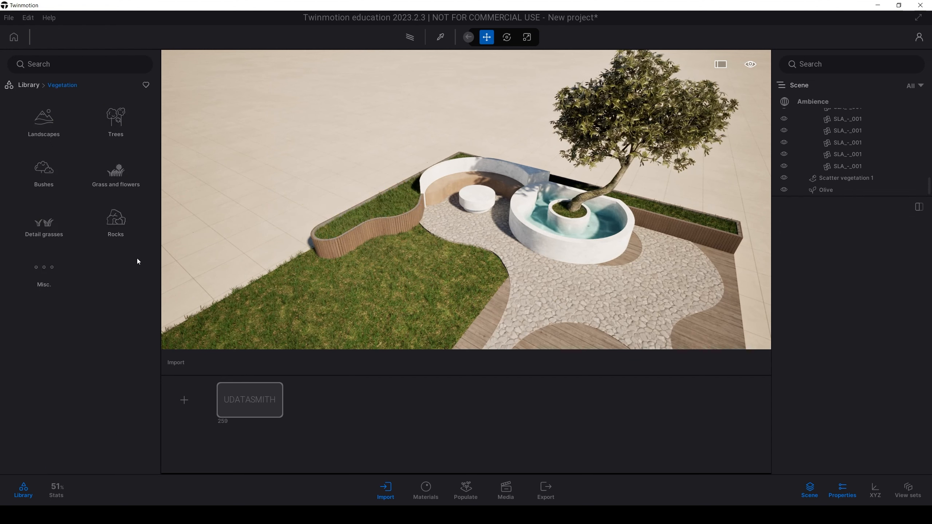
click(29, 85)
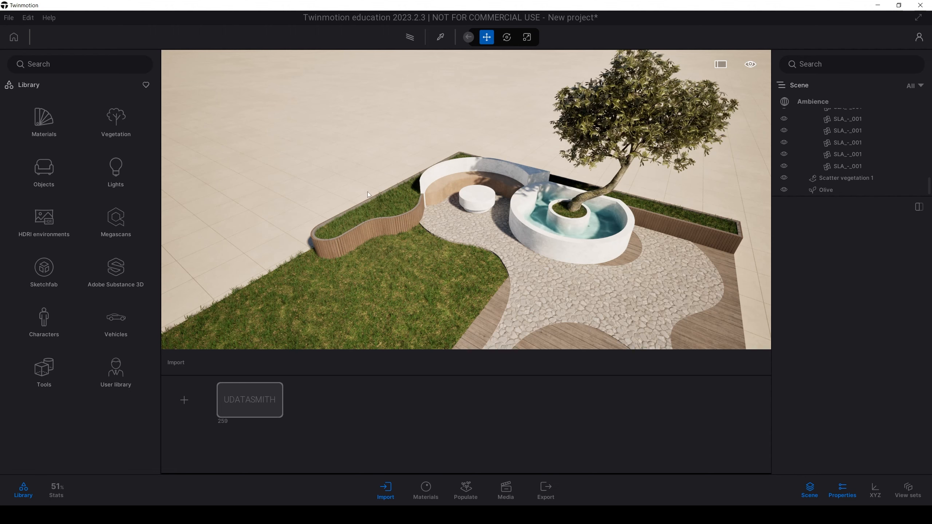
scroll(411, 223, up, 3)
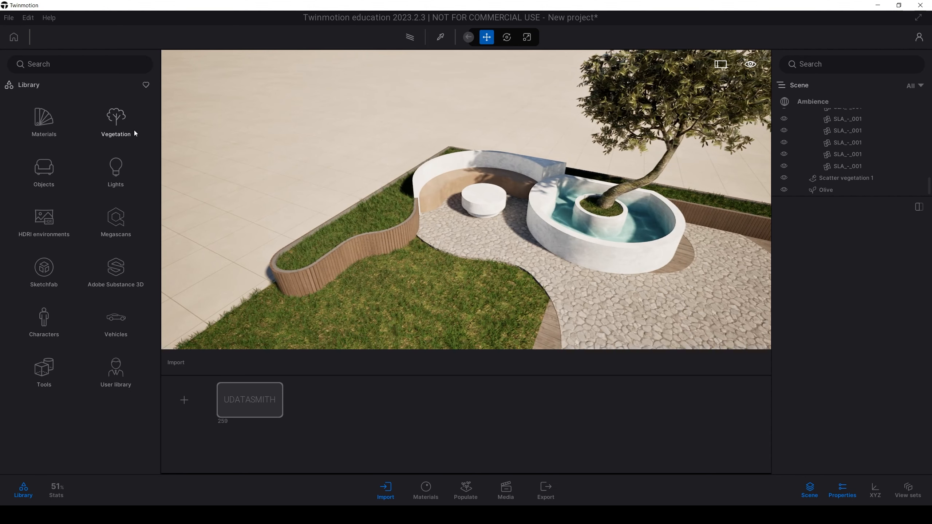
click(116, 371)
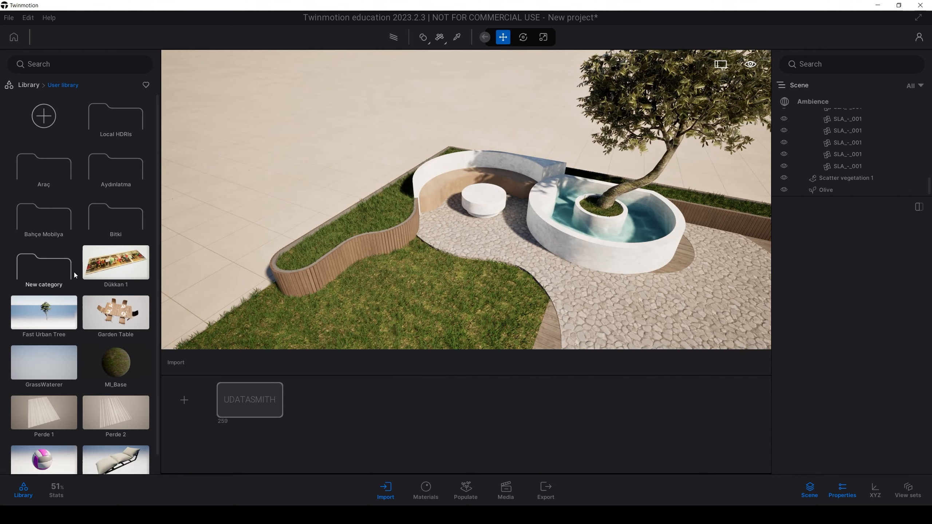
click(113, 220)
scroll(391, 227, up, 2)
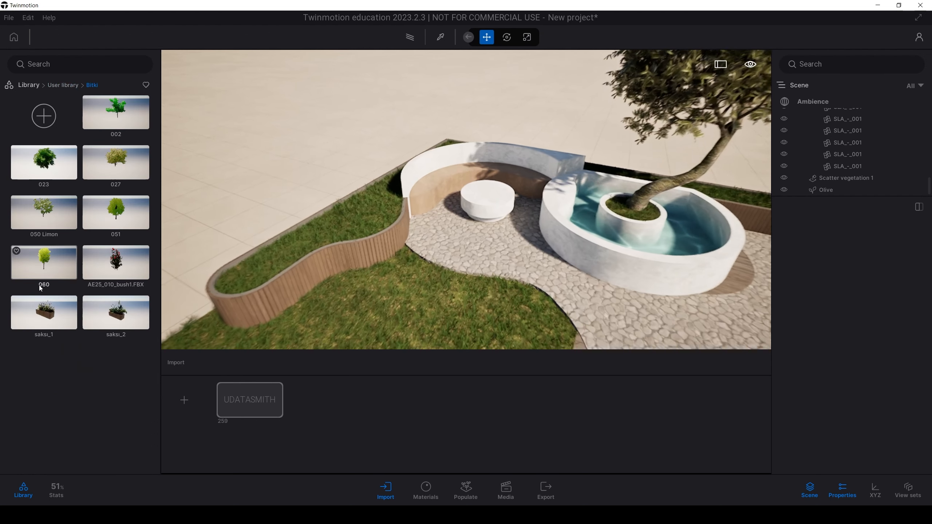
drag(40, 310, 170, 294)
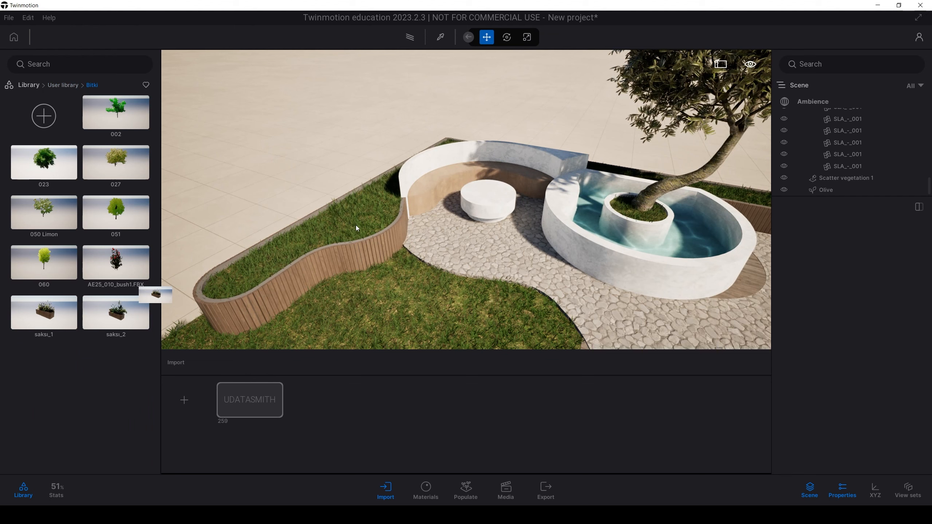
drag(357, 228, 355, 226)
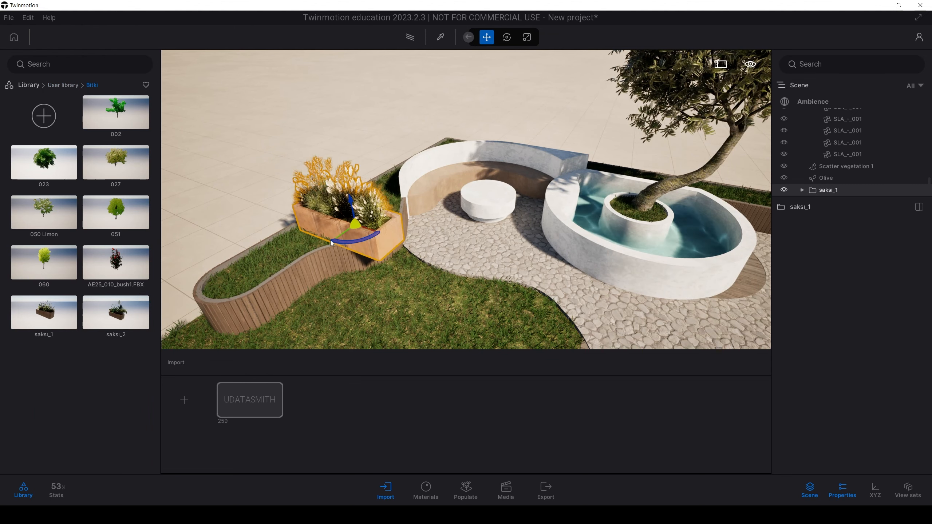
Delete the yastik1 box and the Grass_Rocks_Small soil part from the saksi_1 group, keeping its reeds and grasses.
scroll(331, 241, up, 2)
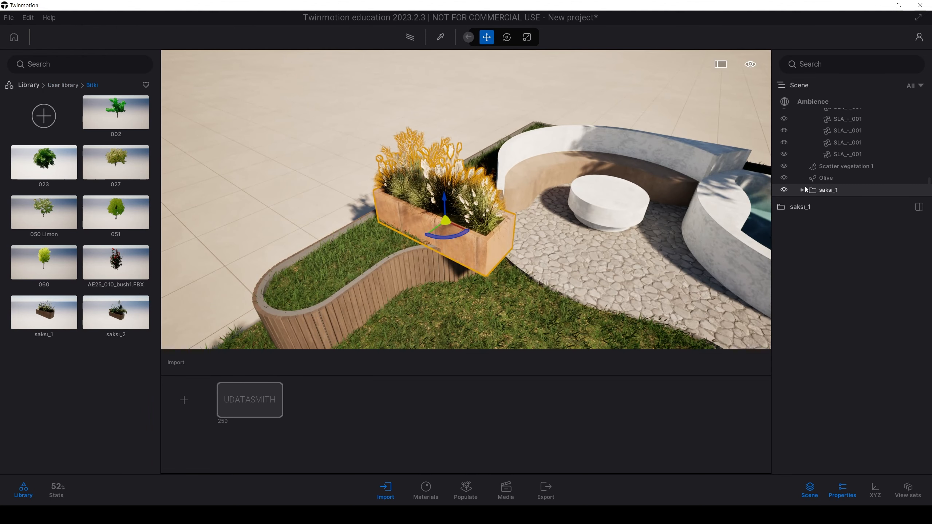
click(802, 190)
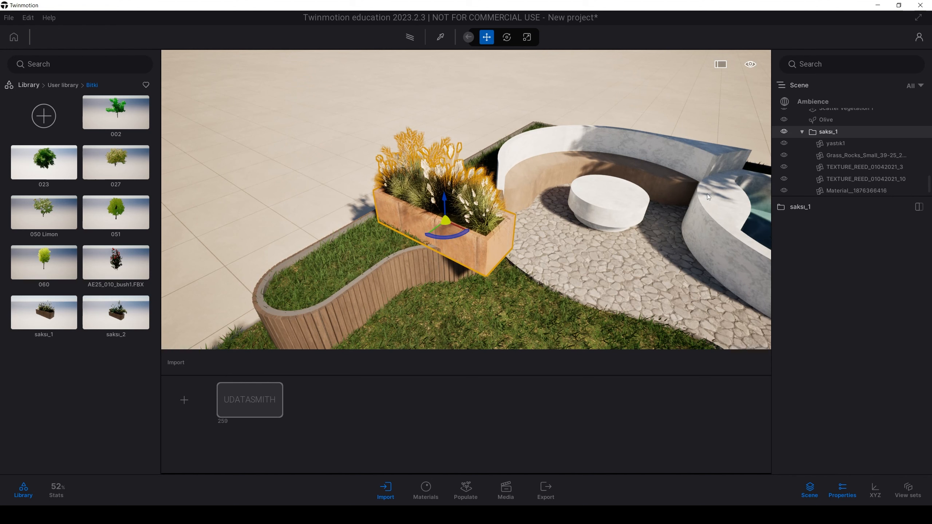
click(844, 144)
key(Delete)
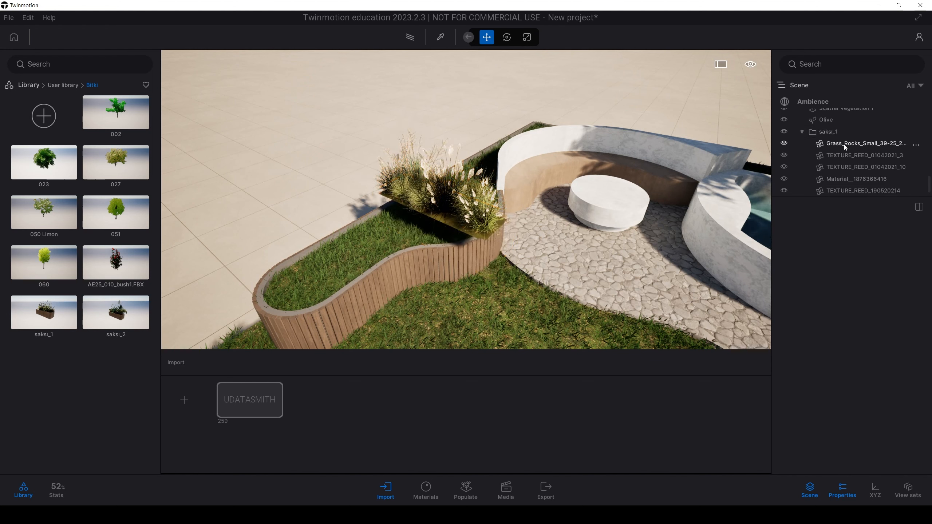
click(456, 227)
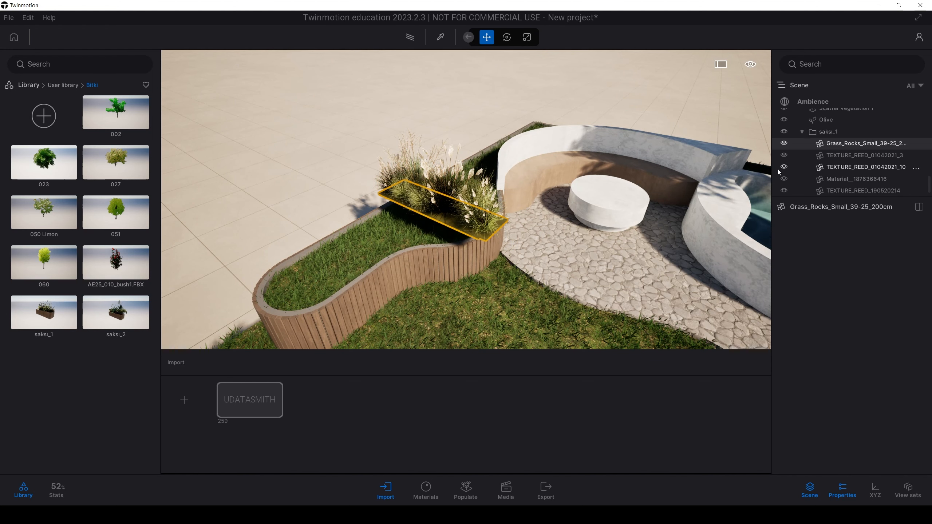
key(Delete)
click(840, 144)
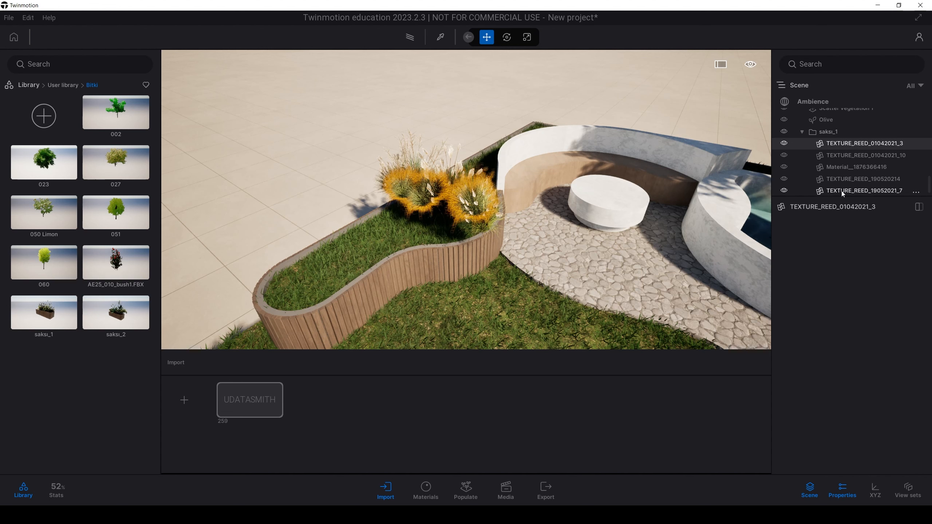
Lower the whole saksi_1 plant group into the curved planter and rotate it to follow the planter's length.
click(807, 132)
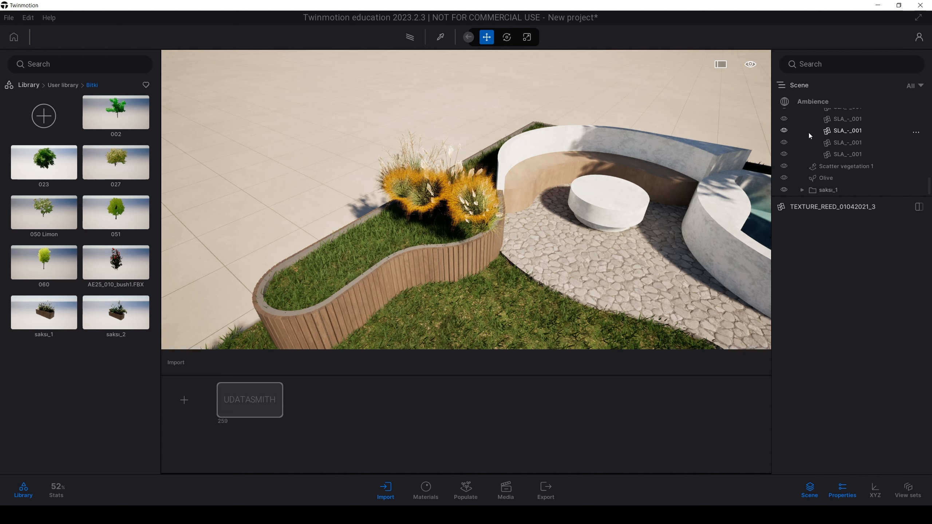
click(822, 190)
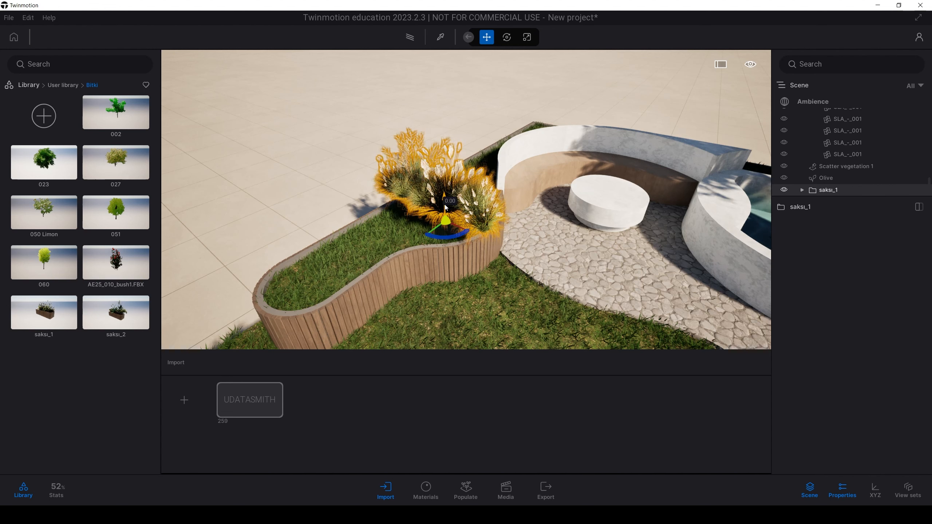
drag(445, 208, 497, 204)
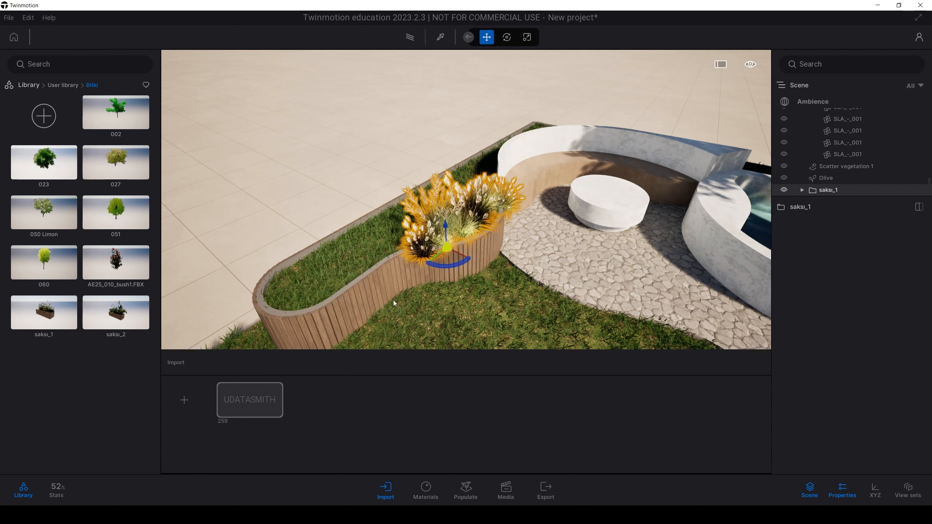
drag(449, 263, 523, 213)
Distribute instances of the saksi_1 plant group along the curved planter and around the back of the curved bench.
click(438, 312)
click(437, 312)
click(441, 310)
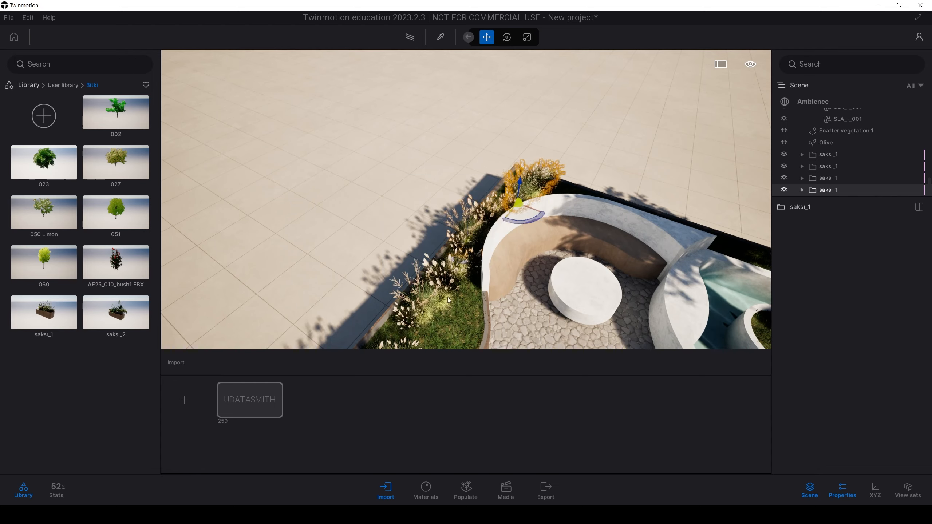
drag(440, 310, 485, 271)
click(452, 313)
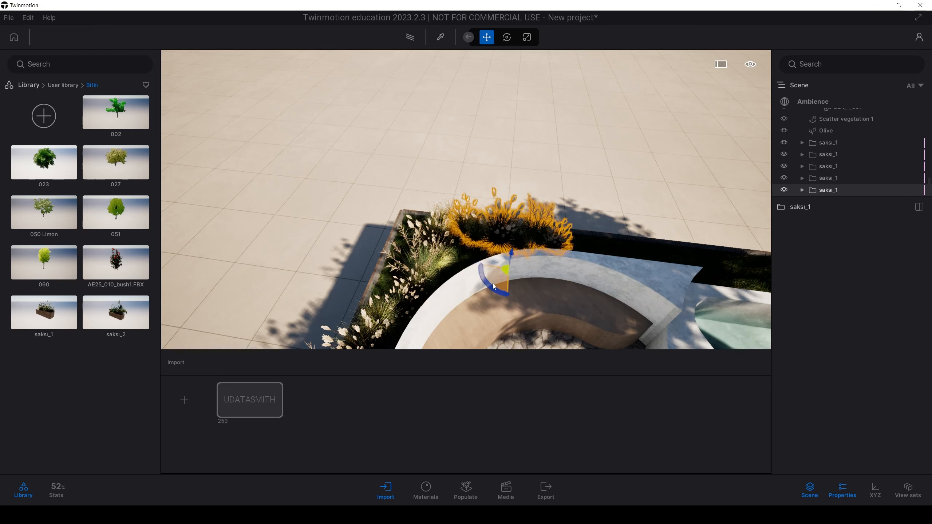
Copy the saksi_1 plant group as instances behind the bench and pool and along the straight planter.
right_drag(484, 272, 477, 263)
scroll(477, 263, down, 5)
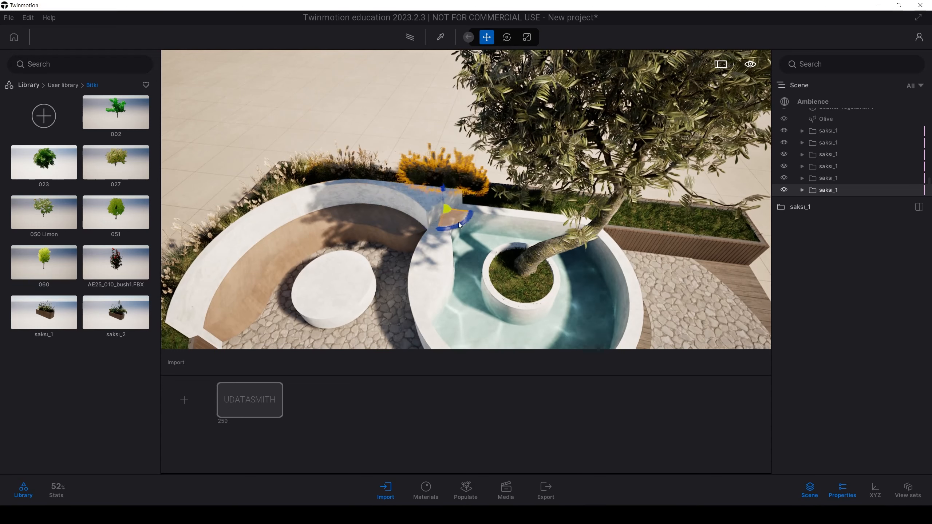
ctrl+drag(440, 224, 444, 226)
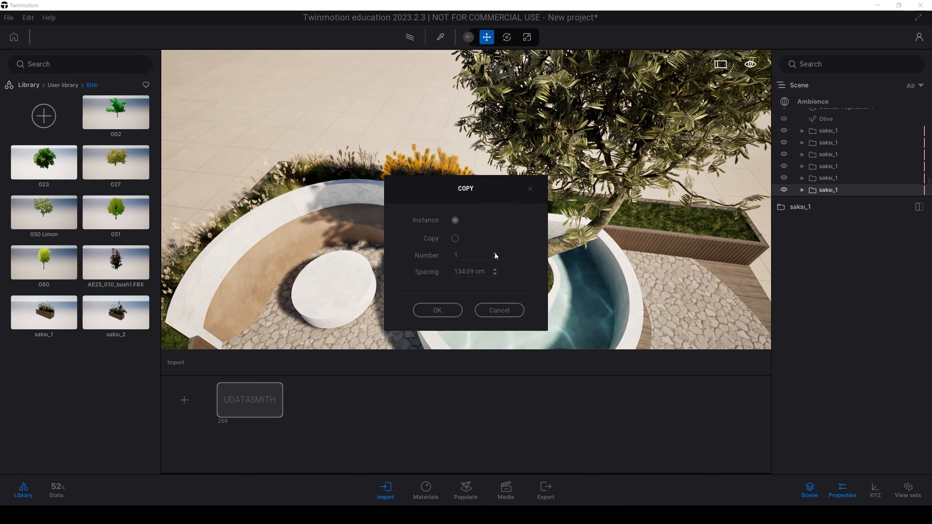
click(437, 310)
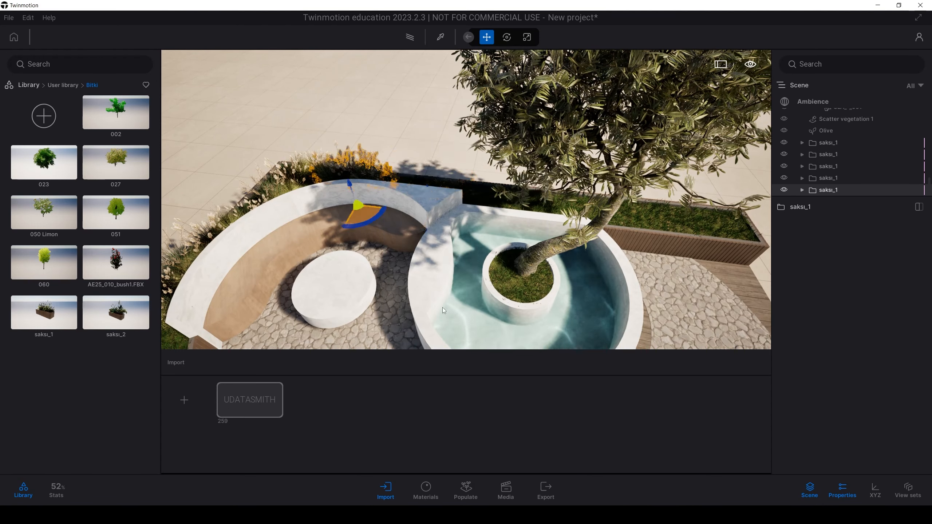
right_drag(442, 308, 439, 197)
click(509, 171)
Move the individual saksi_1 groups beside the pool so that they sit inside the straight wooden planter.
click(381, 124)
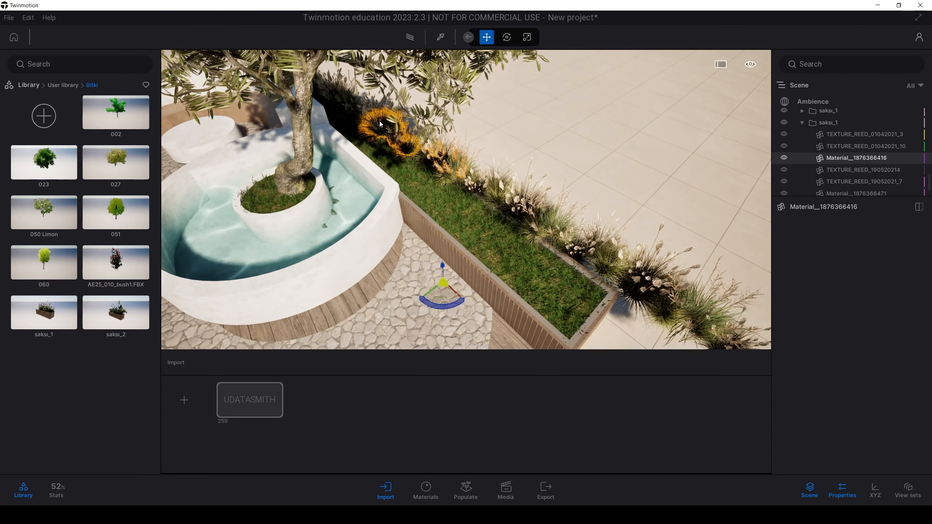
click(828, 122)
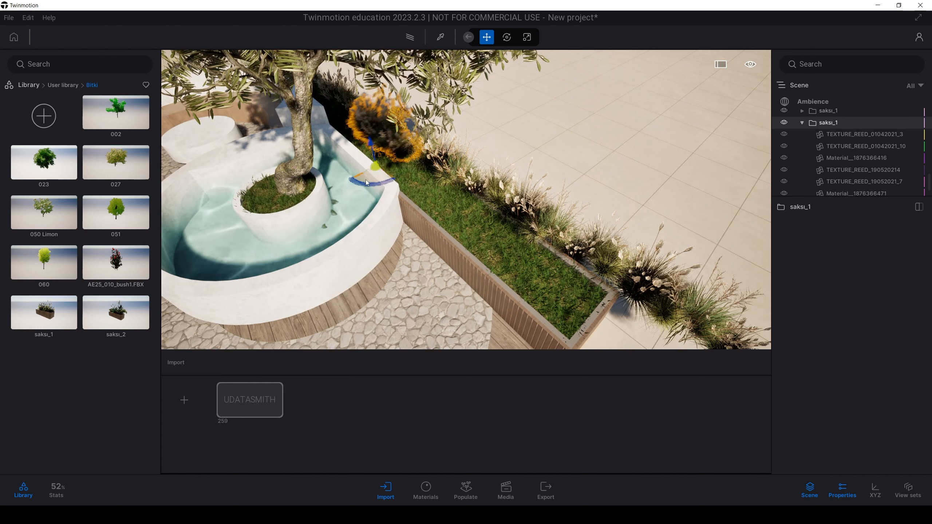
click(446, 171)
click(831, 135)
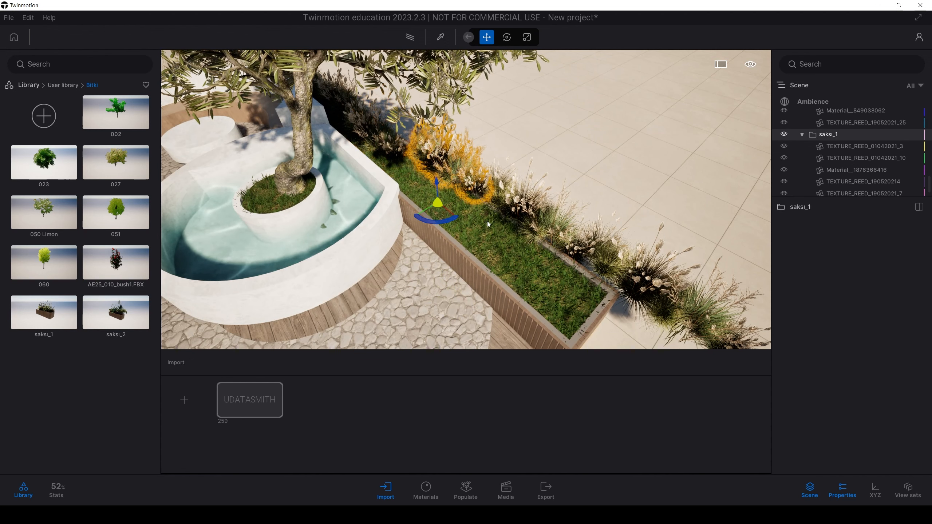
click(546, 223)
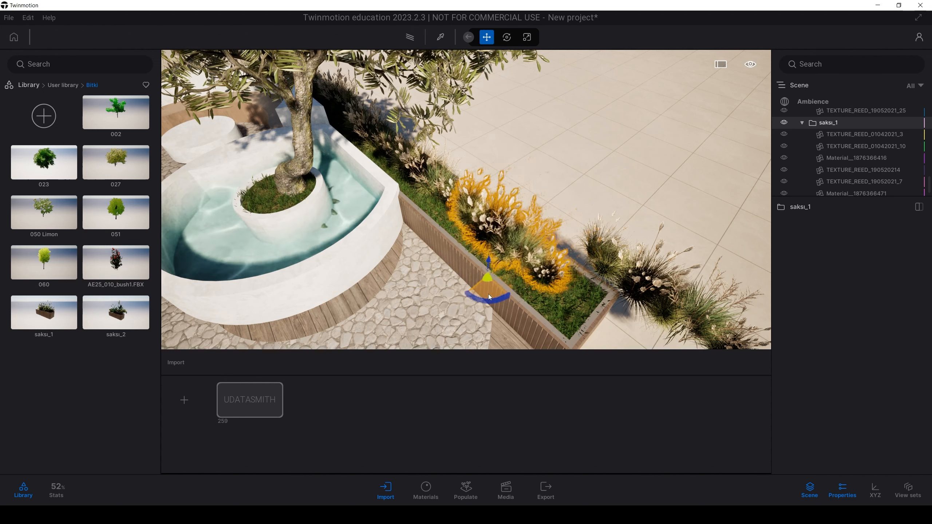
click(510, 290)
Delete the surplus saksi_1 plant group standing on the paving beyond the end of the straight planter.
right_drag(510, 289, 751, 138)
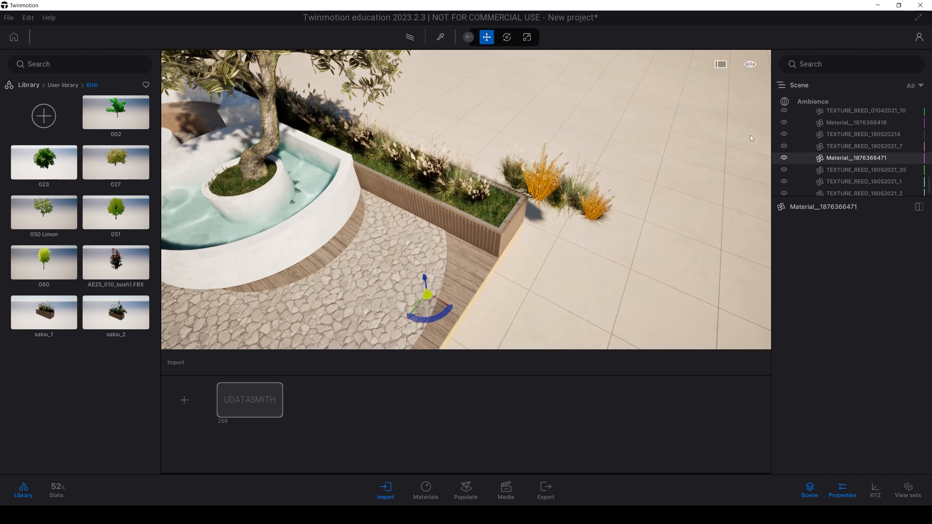
scroll(834, 134, up, 2)
click(821, 117)
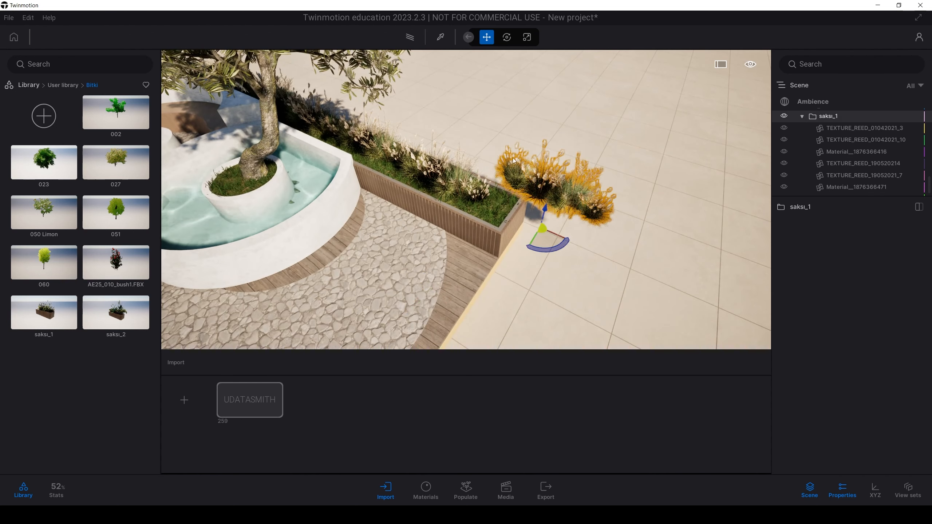
right_drag(501, 195, 527, 192)
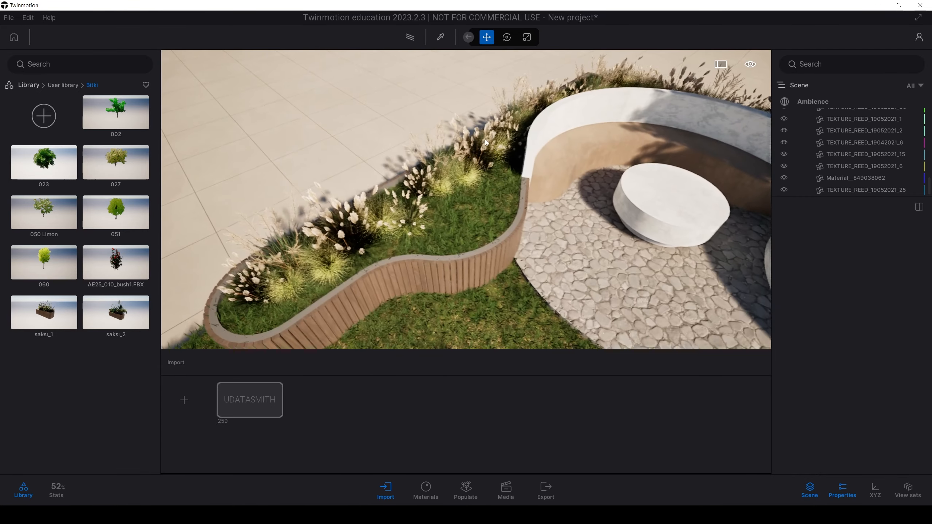
Shift the TEXTURE_REED_01042021_3 grass clumps next to the bench slightly towards the curved planter's inner edge.
click(456, 166)
click(473, 179)
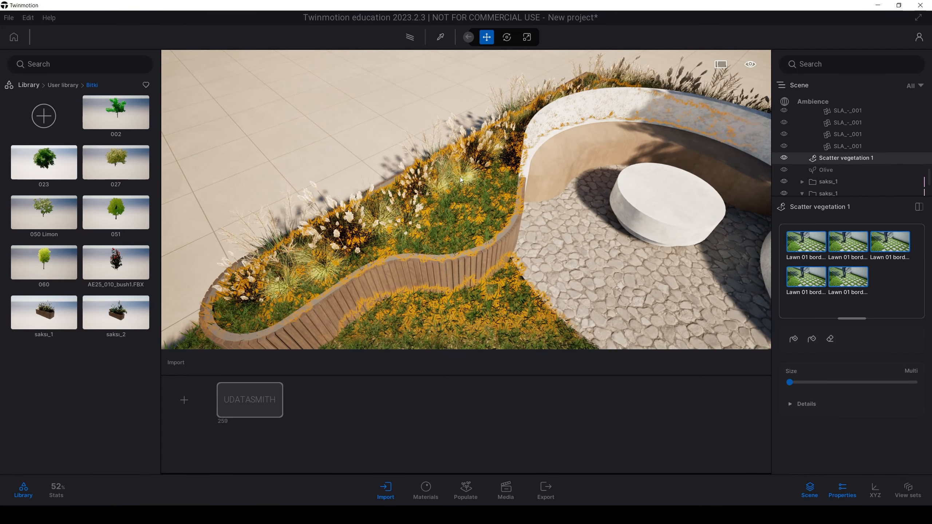
click(460, 176)
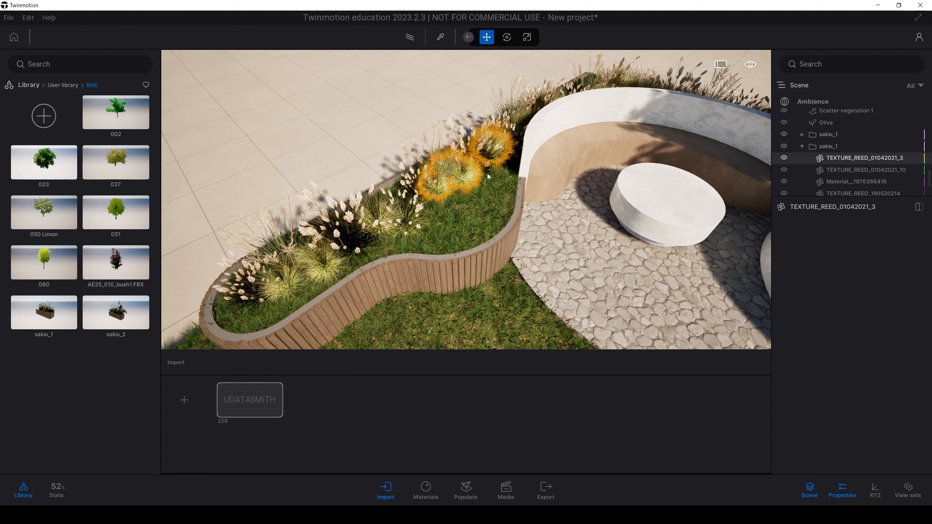
click(849, 169)
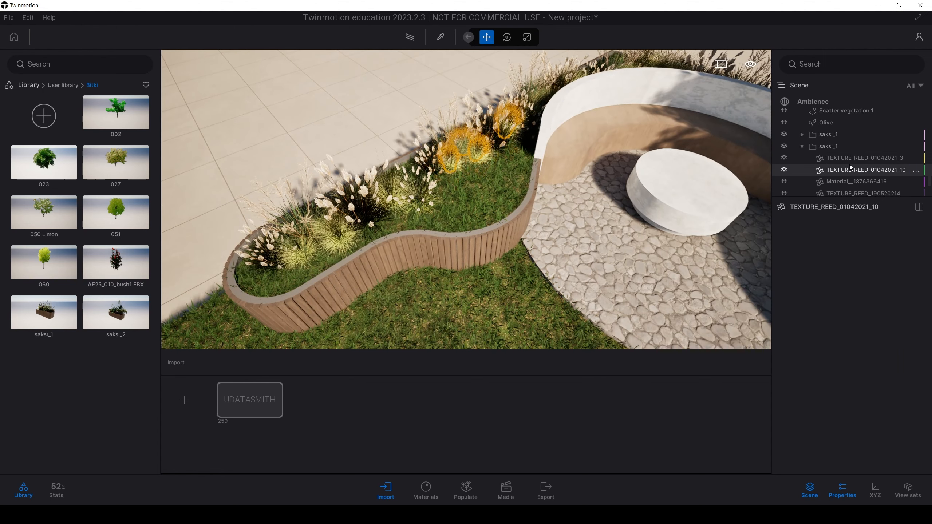
right_drag(587, 169, 705, 169)
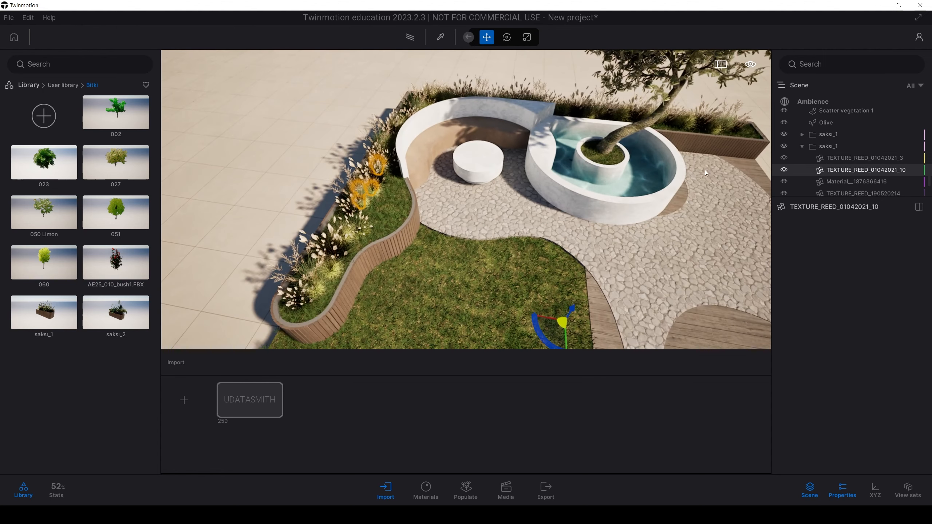
click(853, 158)
drag(552, 330, 557, 336)
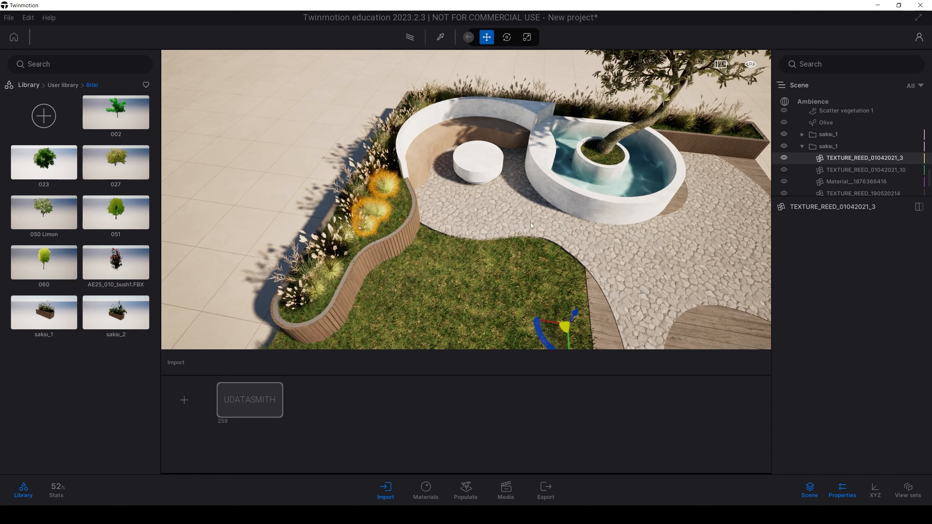
Examine the reed and grass clumps in the straight planter beside the pool and in the planter around the bench.
right_drag(530, 223, 729, 195)
key(Escape)
scroll(659, 136, up, 10)
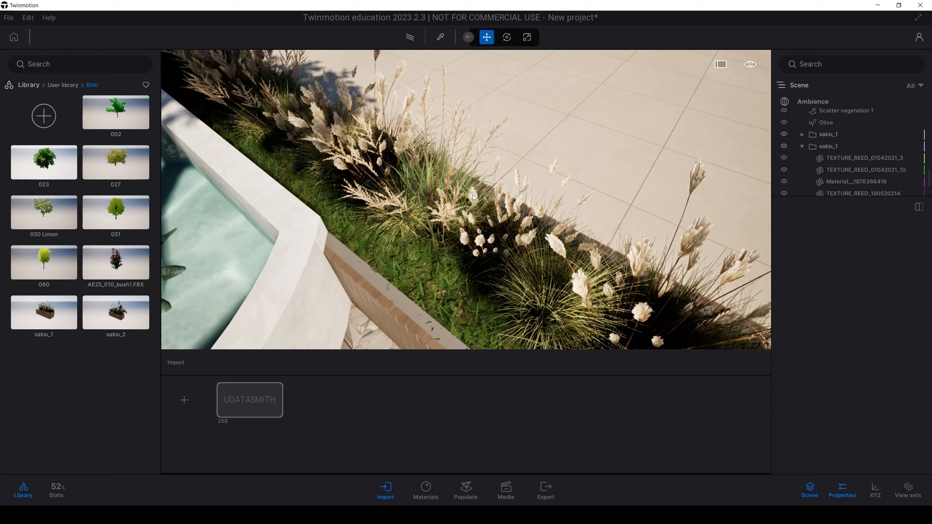
click(473, 197)
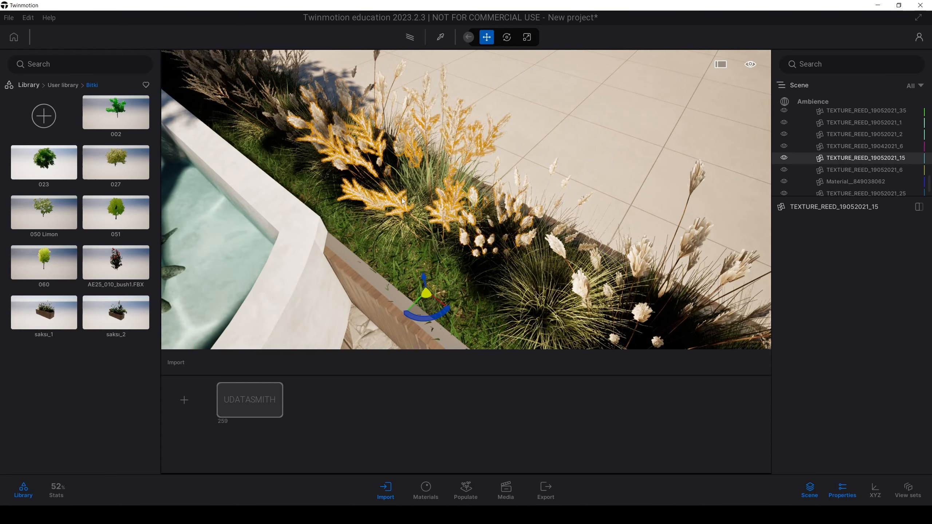
scroll(386, 316, down, 3)
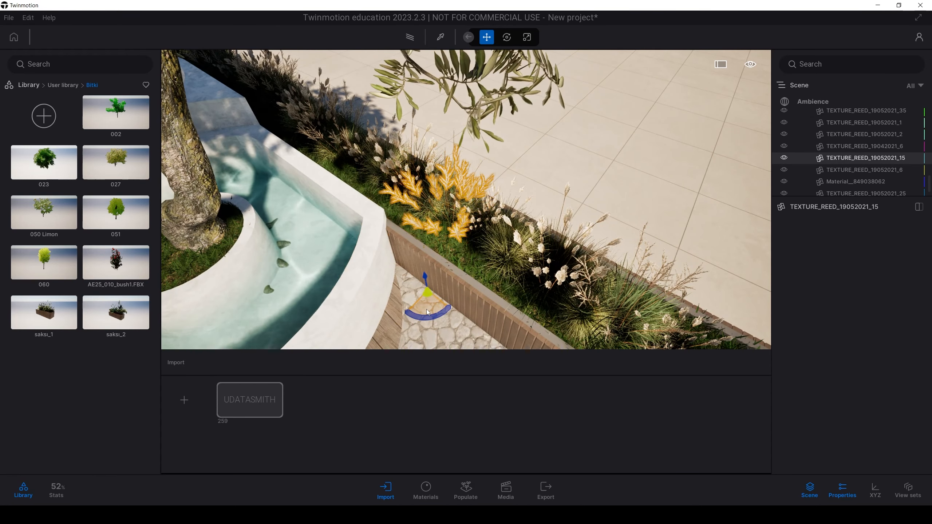
right_drag(427, 312, 367, 204)
right_drag(418, 164, 400, 217)
scroll(424, 177, up, 4)
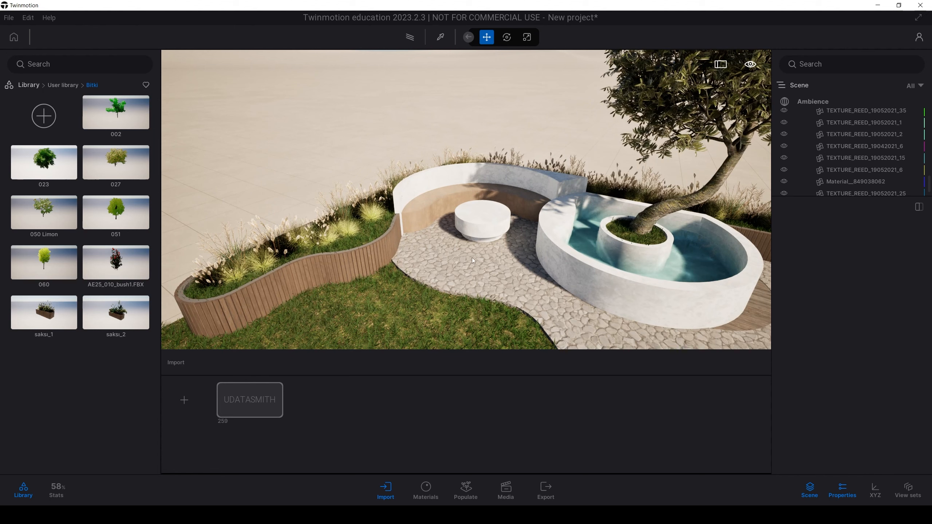
Add the 023 tree from the Bitki user library and move it into the planting strip behind the curved bench.
click(439, 253)
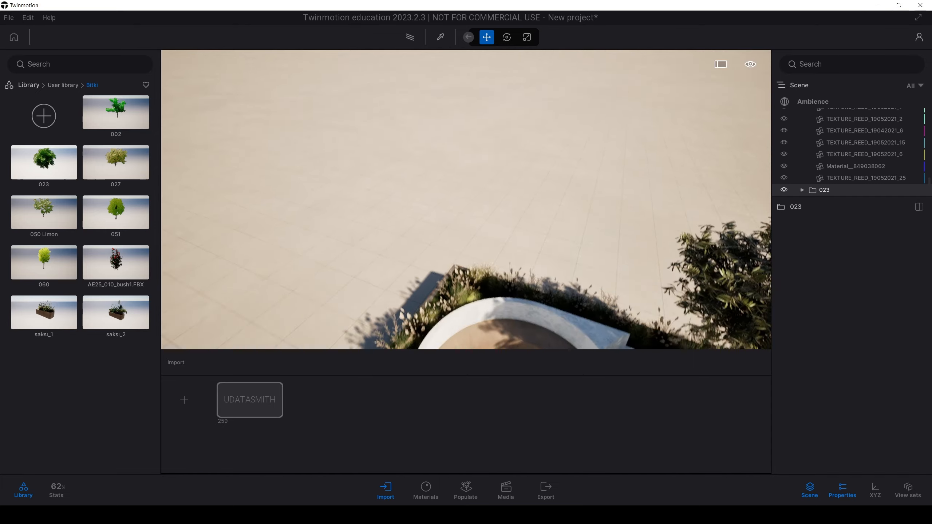
key(e)
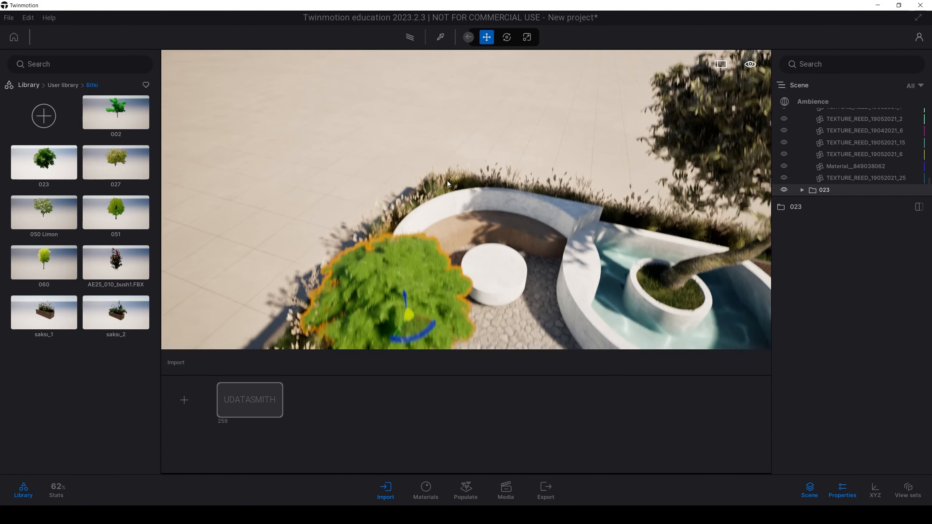
key(v)
key(v)
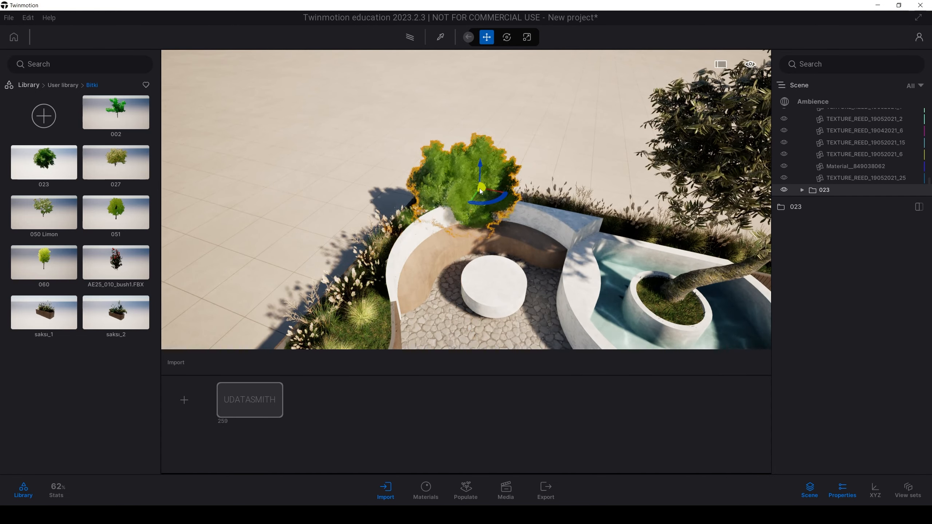
key(v)
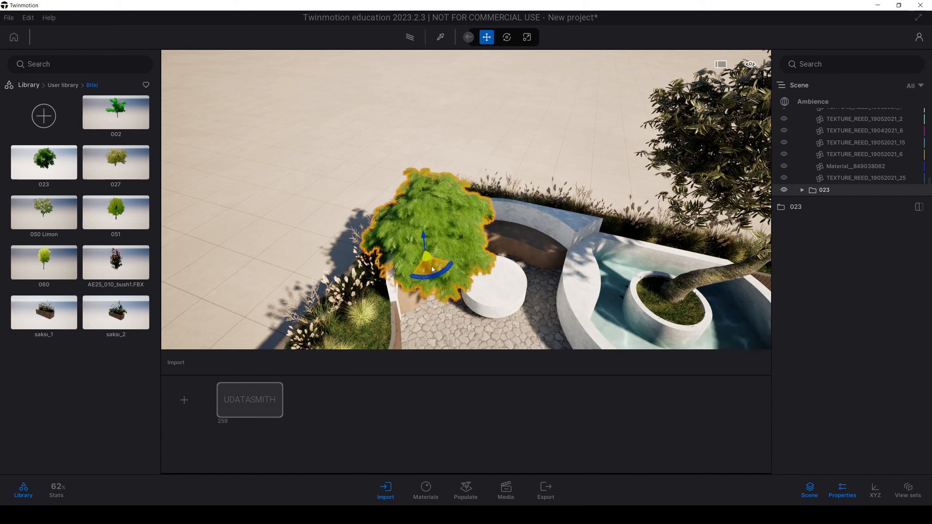
key(v)
drag(457, 202, 463, 206)
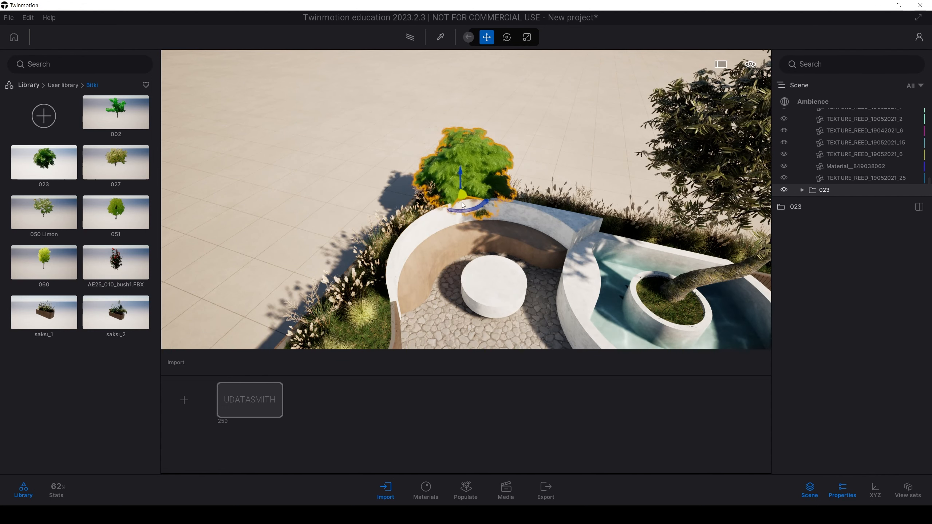
scroll(483, 145, up, 5)
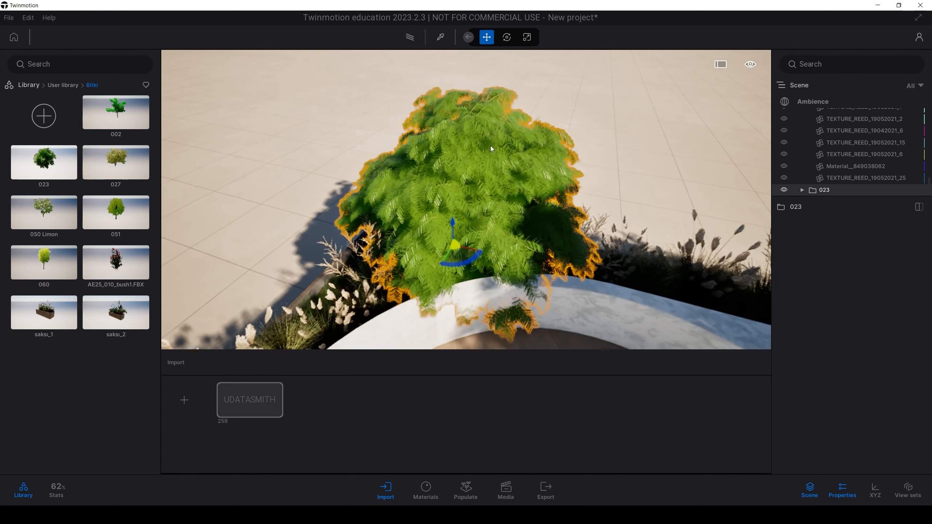
Tint the leaf material of the 023 tree behind the bench with a muted pink color.
click(617, 140)
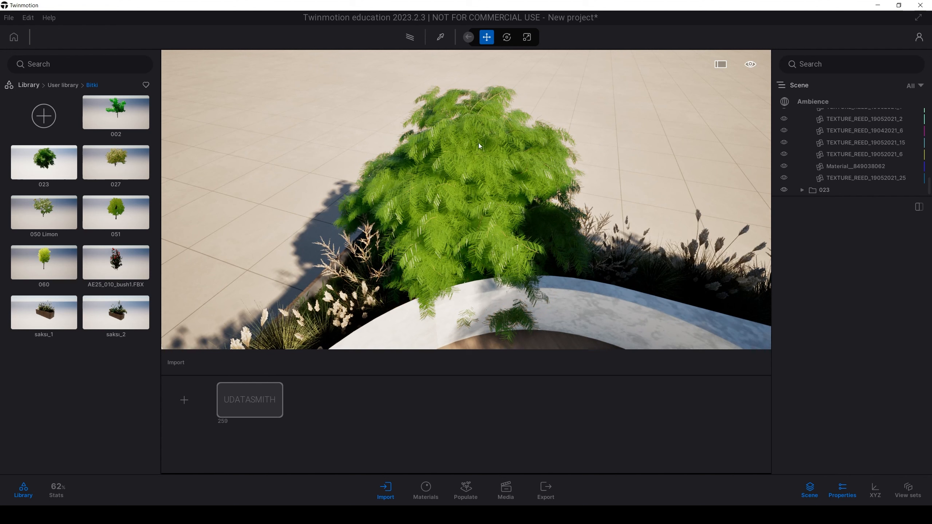
key(t)
click(459, 171)
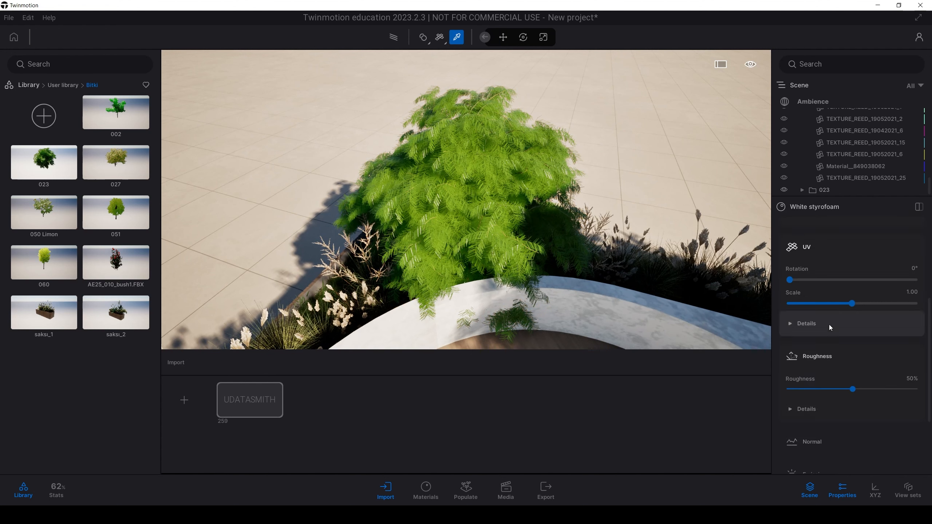
click(804, 392)
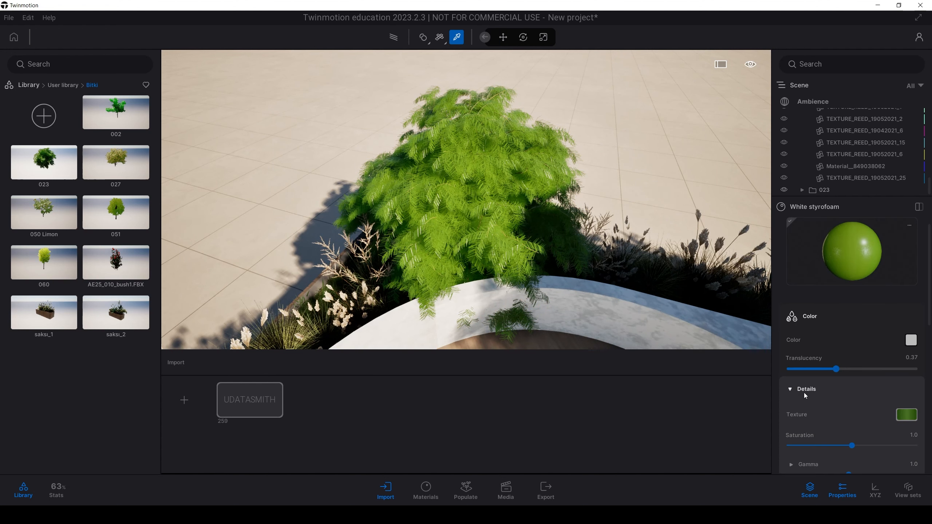
scroll(800, 375, down, 3)
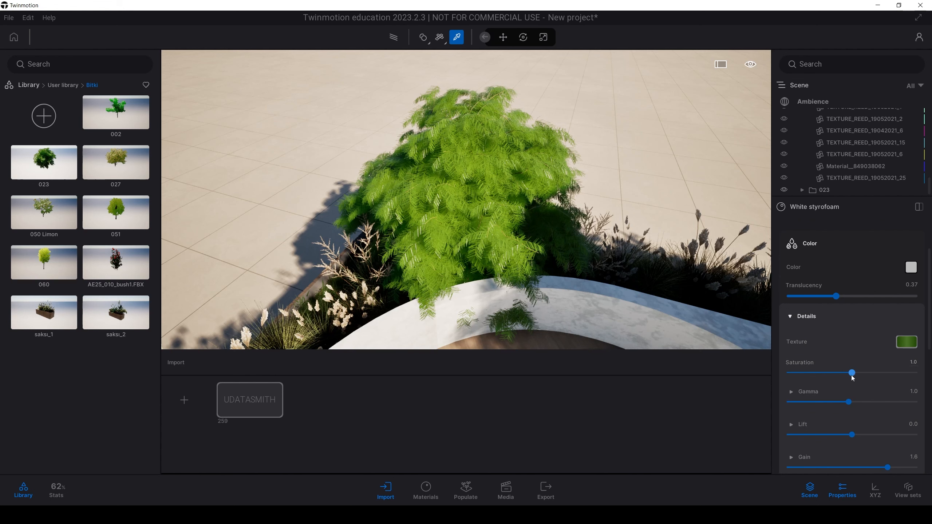
scroll(855, 374, down, 1)
click(911, 239)
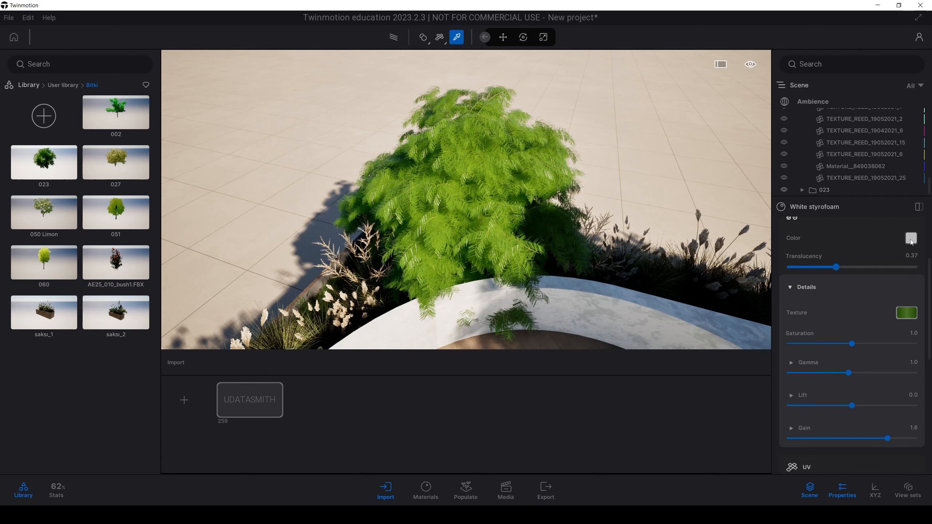
drag(497, 157, 780, 230)
click(734, 301)
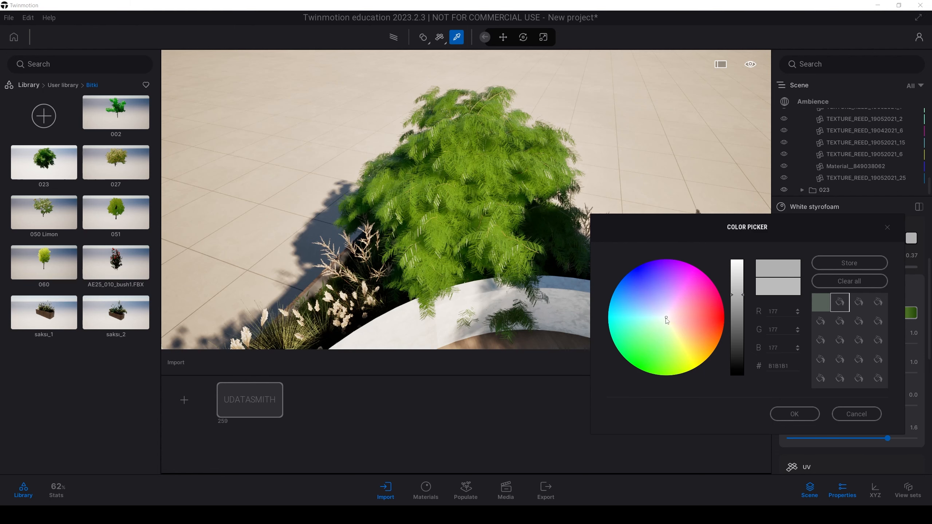
click(678, 320)
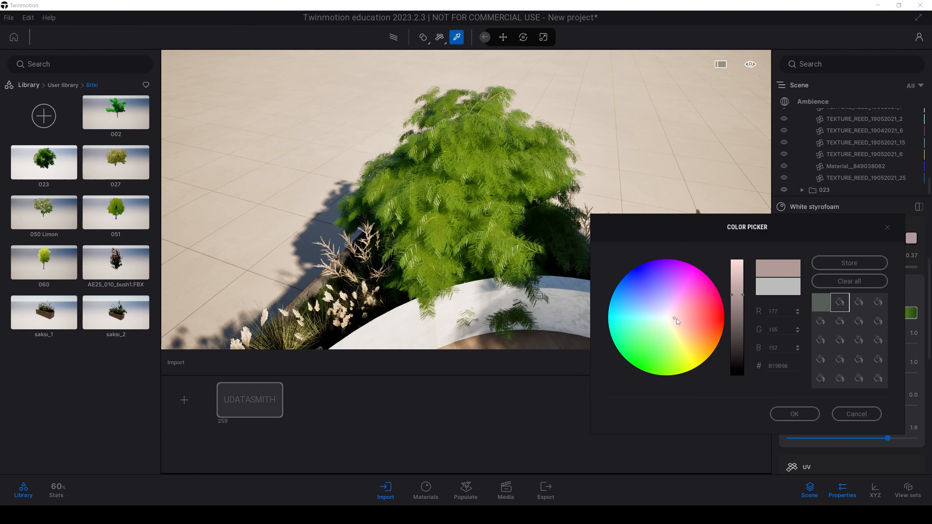
click(790, 412)
key(s)
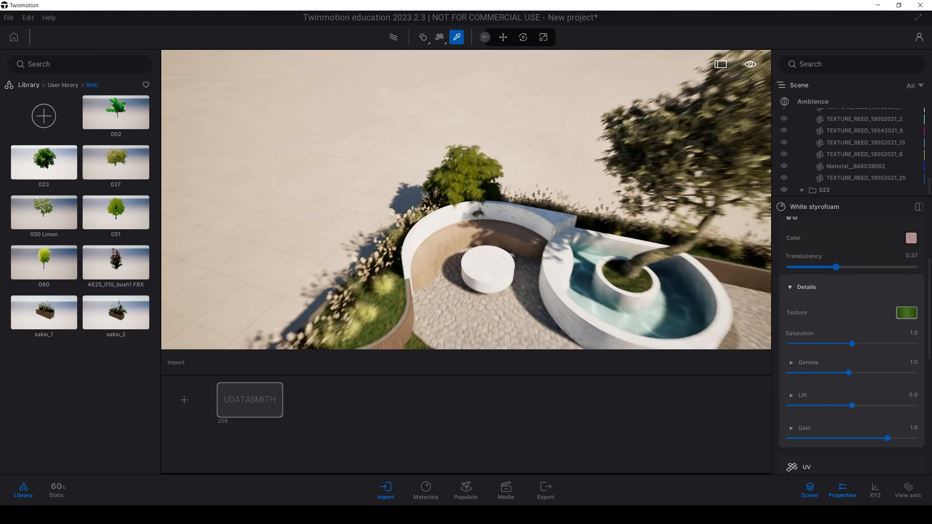
right_drag(514, 271, 485, 270)
key(Escape)
key(s)
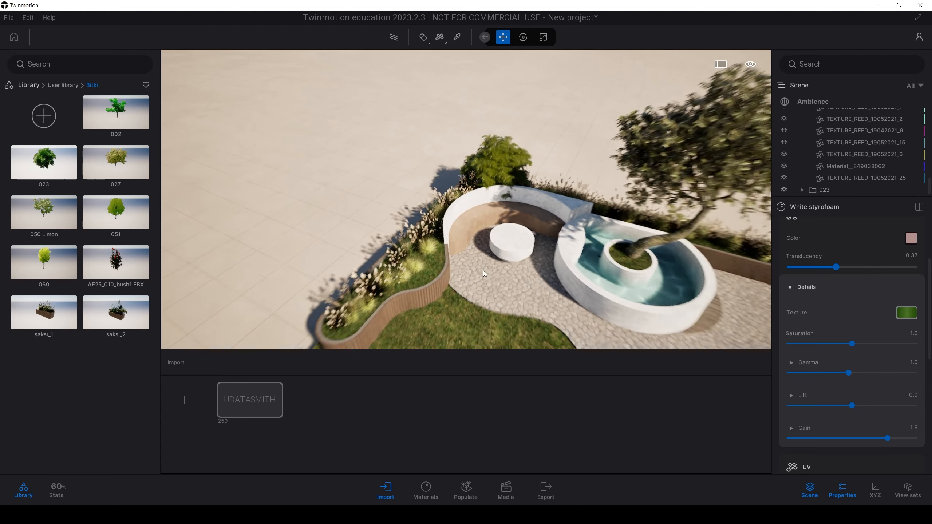
Open the Bushes category of the Vegetation library.
click(74, 85)
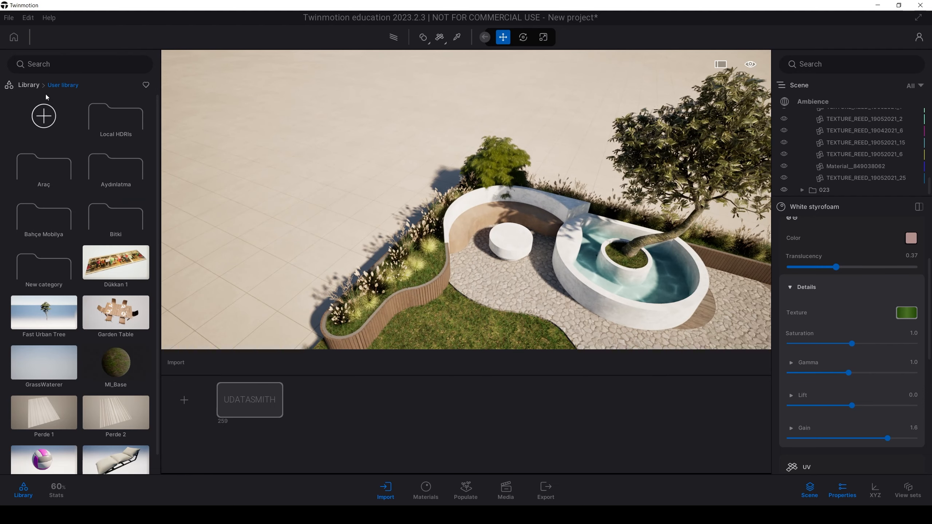
click(35, 85)
click(107, 128)
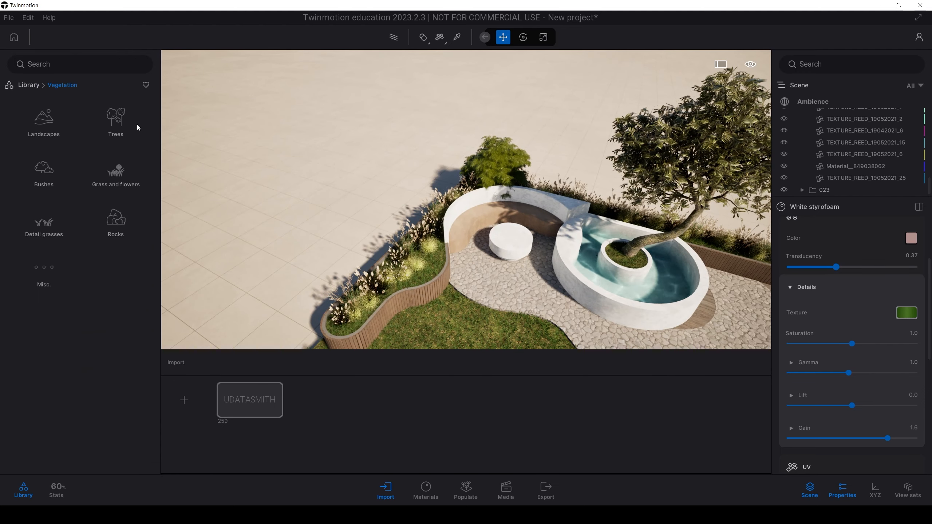
click(115, 124)
click(65, 84)
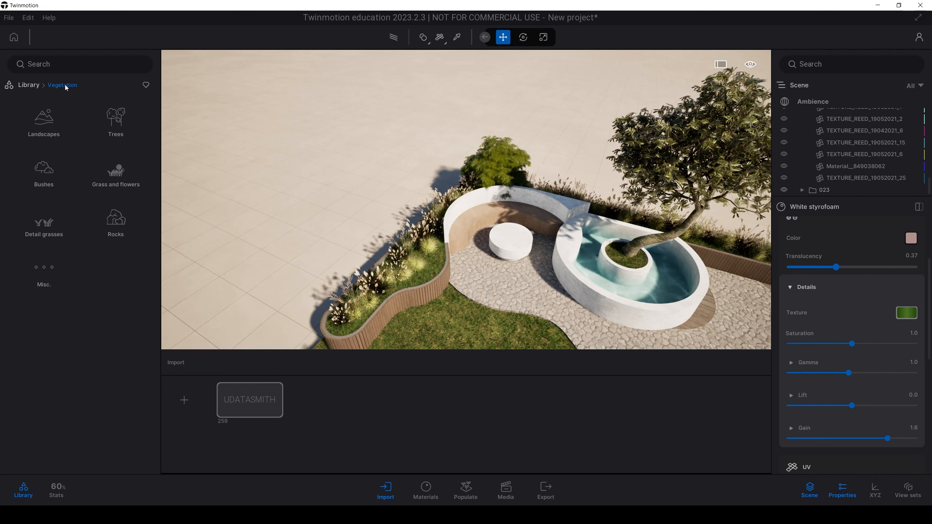
click(44, 178)
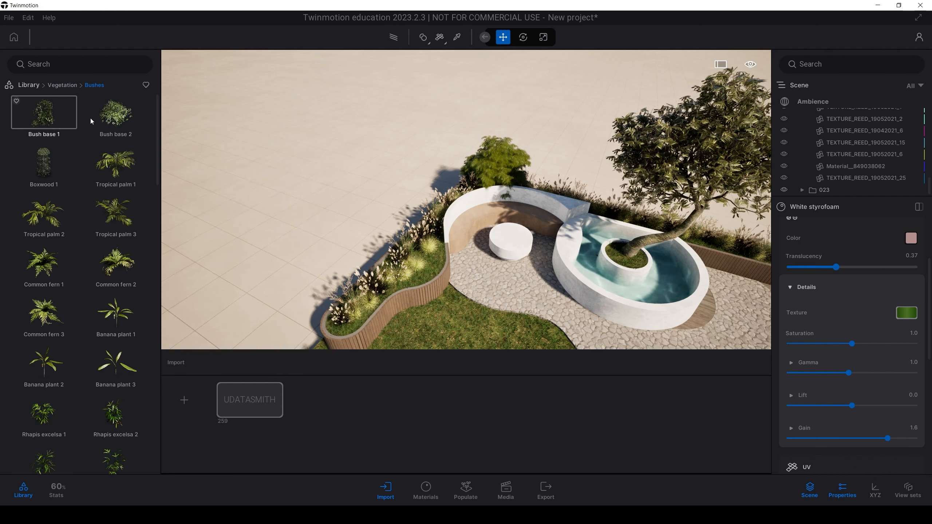
drag(44, 113, 482, 258)
right_drag(517, 289, 550, 290)
key(s)
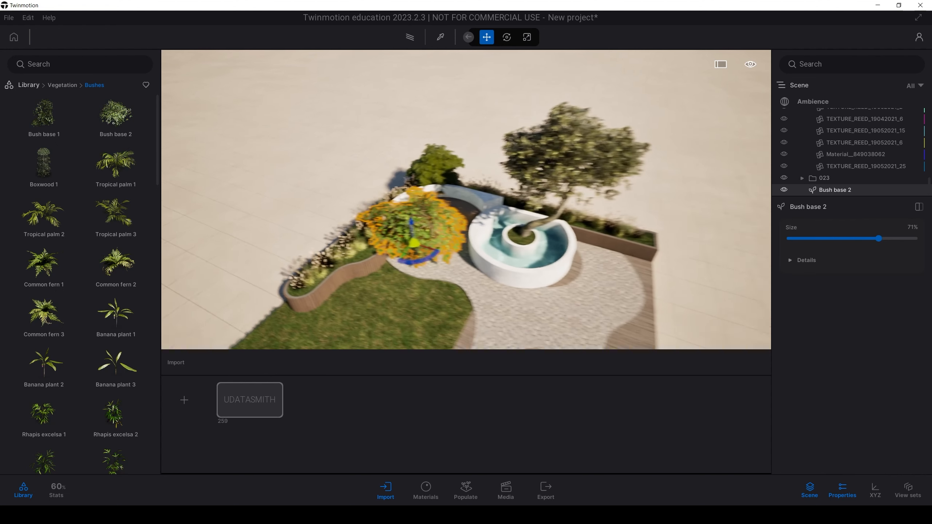
key(Delete)
Place Common fern 2 in the curved planter near the bench and Banana plant 2 behind the bench beside the 023 tree.
drag(44, 262, 337, 234)
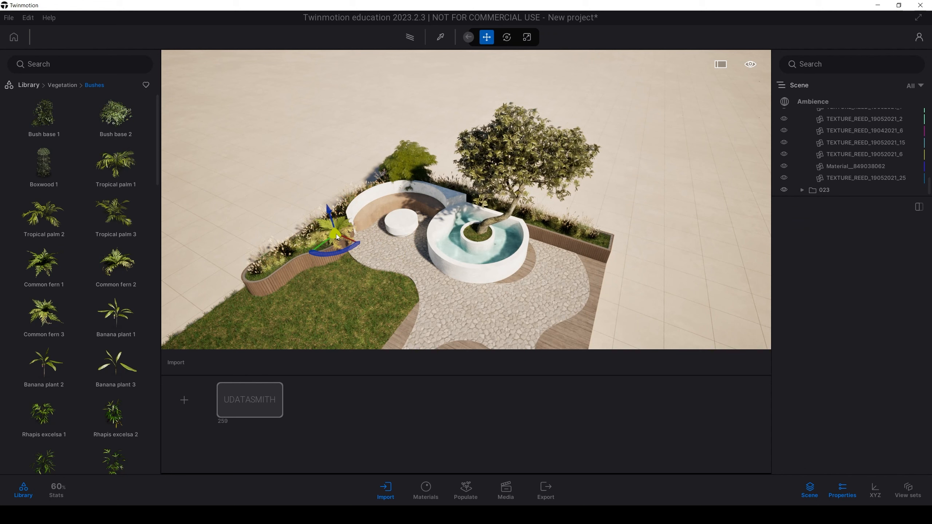
drag(417, 318, 444, 188)
drag(445, 191, 426, 182)
Place Banana plant 3 on the other side of the 023 tree and Rhapis excelsa 1 next to it behind the bench.
drag(116, 363, 384, 182)
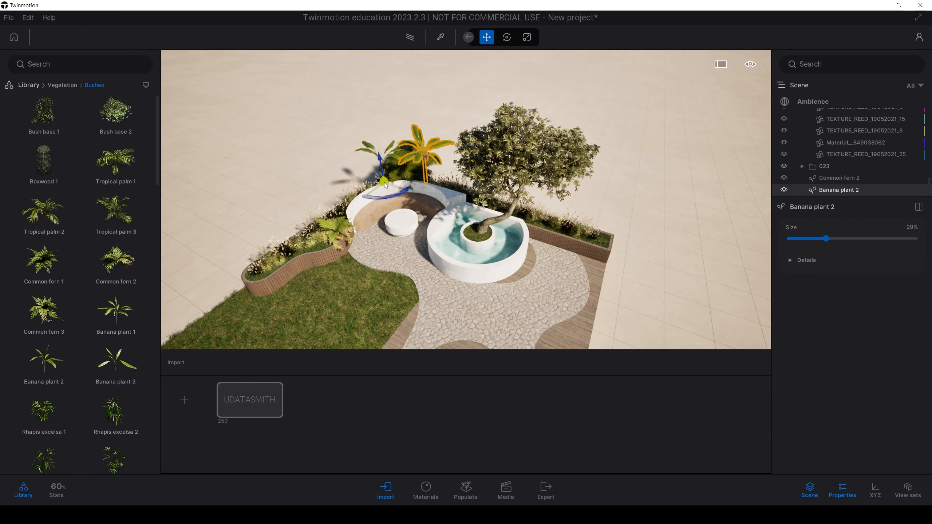
drag(55, 390, 365, 190)
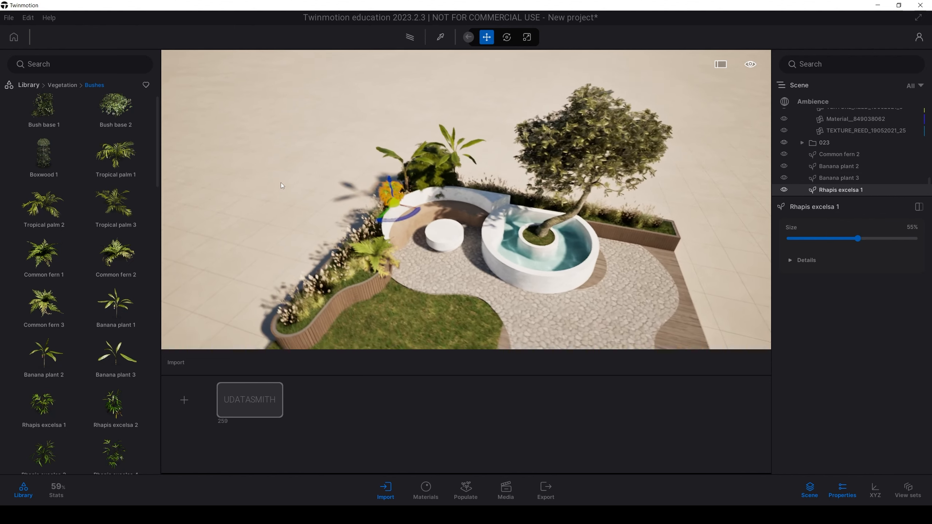
drag(281, 182, 254, 164)
scroll(411, 222, up, 5)
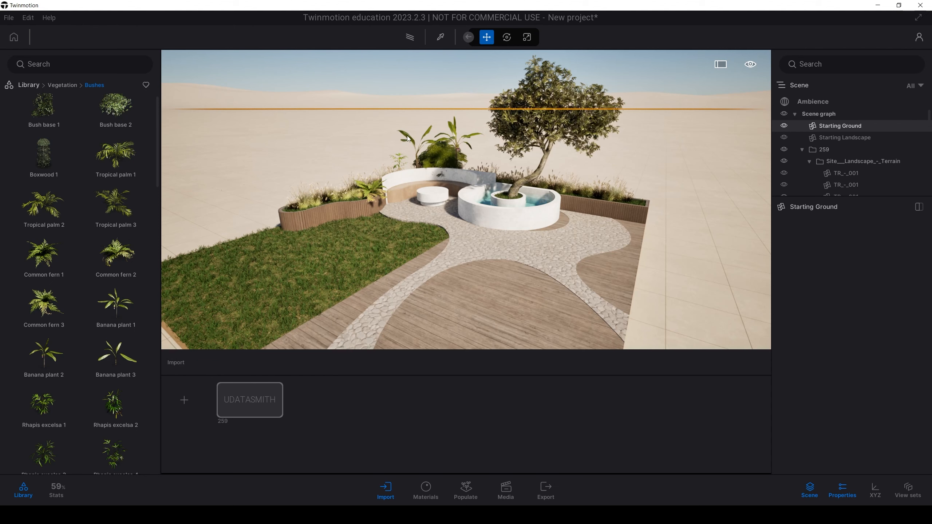
Reduce the size of Banana plant 3 and Banana plant 2 so both stay about as low as the 023 tree.
double_click(411, 138)
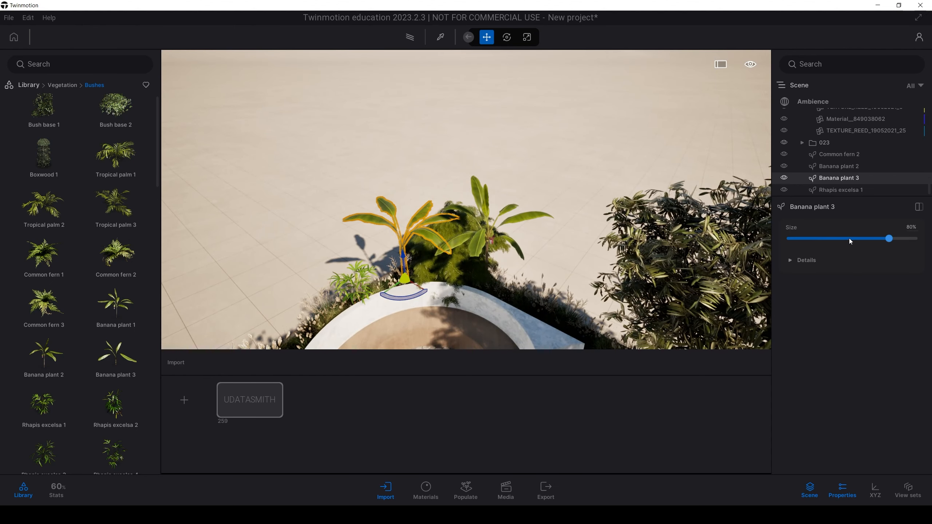
drag(849, 238, 796, 242)
click(526, 214)
click(542, 246)
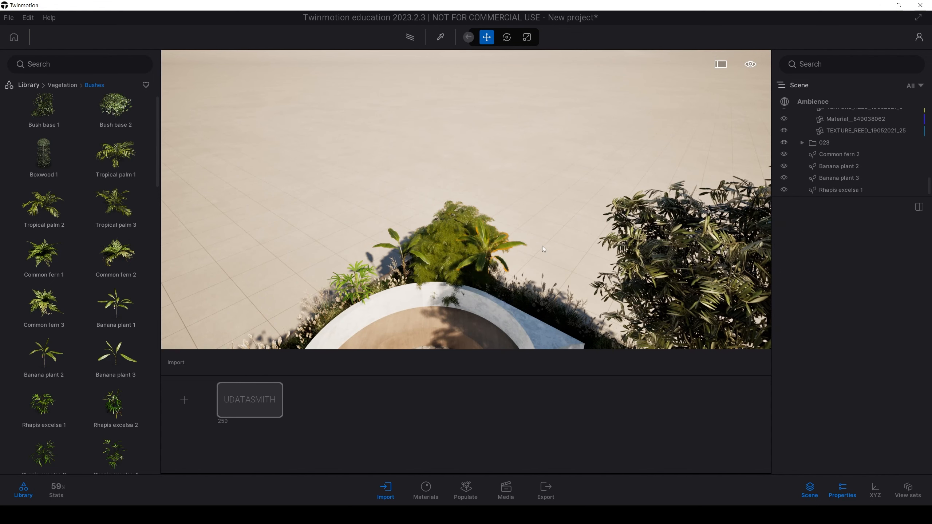
Hide the Starting Ground temporarily to check the garden's base, and make it visible again.
drag(542, 247, 492, 221)
right_drag(529, 252, 528, 209)
scroll(528, 253, down, 2)
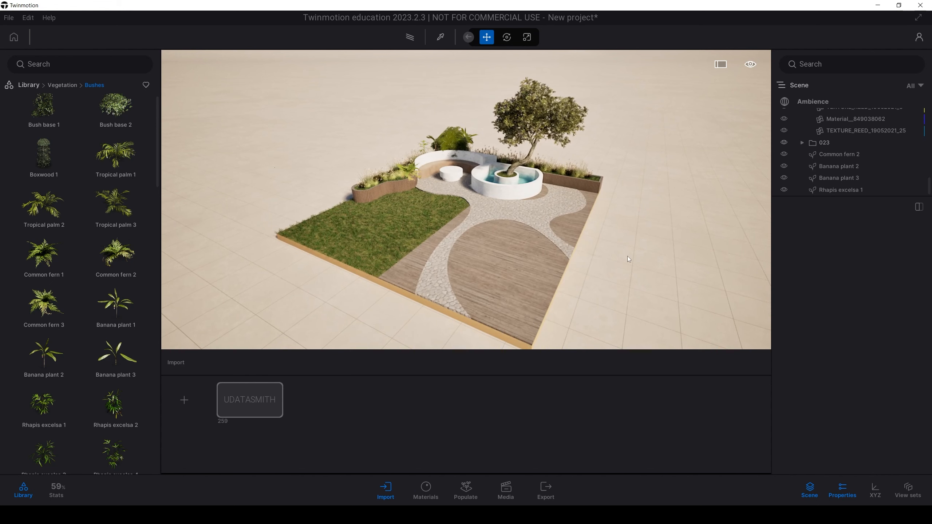
shift+middle_drag(627, 256, 604, 335)
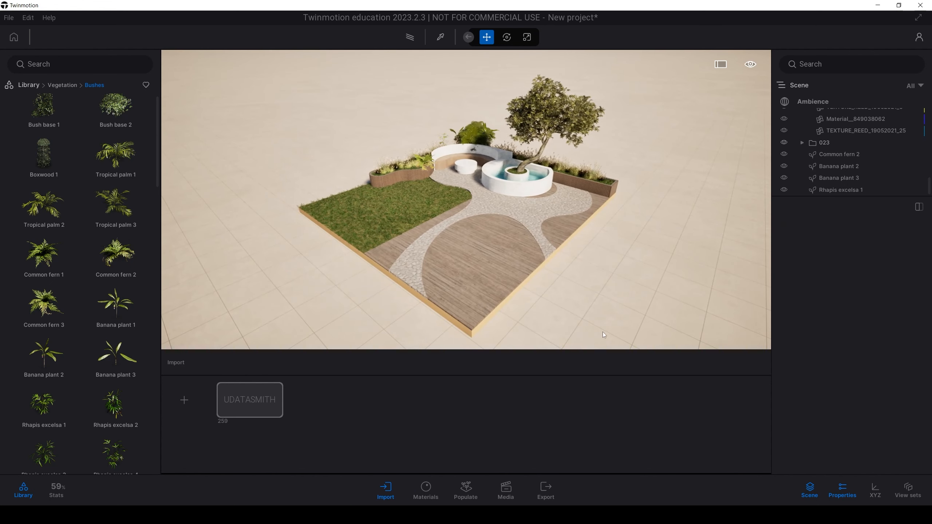
click(585, 263)
click(783, 126)
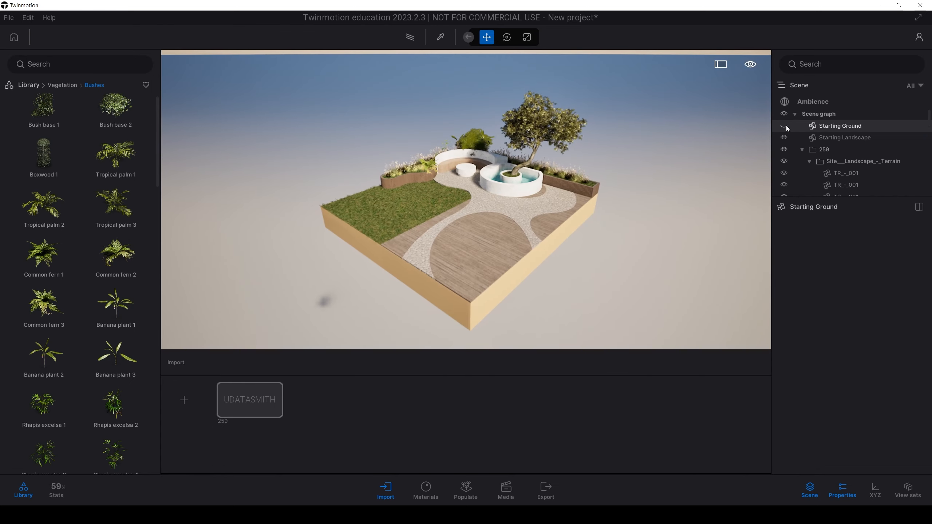
click(784, 125)
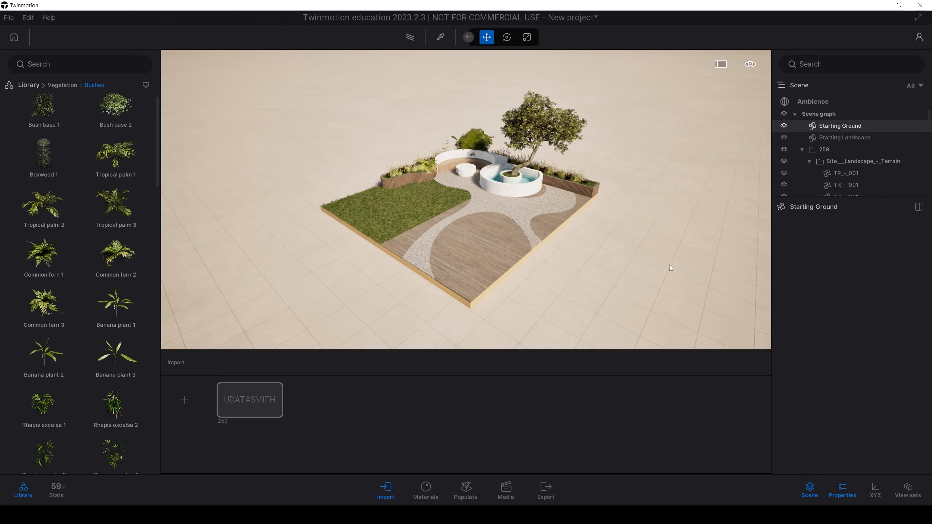
right_drag(670, 268, 284, 168)
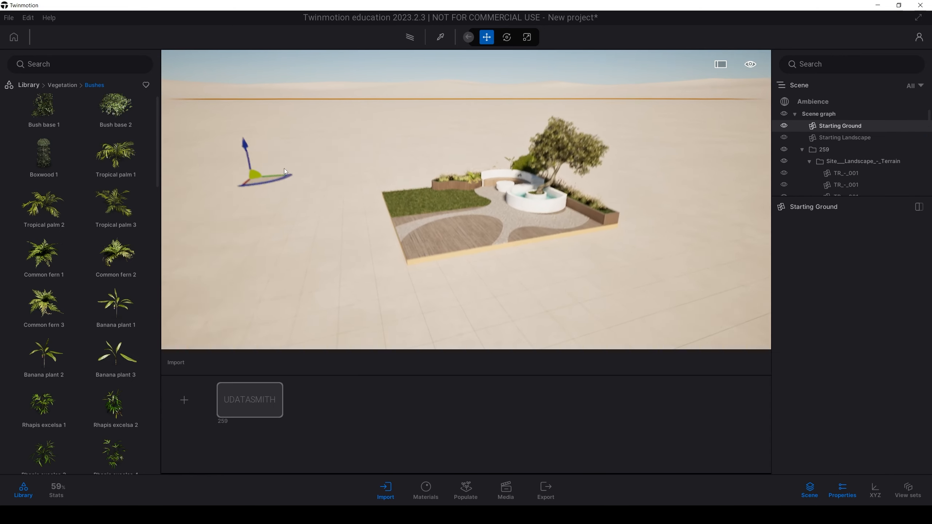
Create a new standard material and apply it to the Starting Ground around the garden.
drag(220, 128, 225, 139)
right_drag(225, 139, 642, 208)
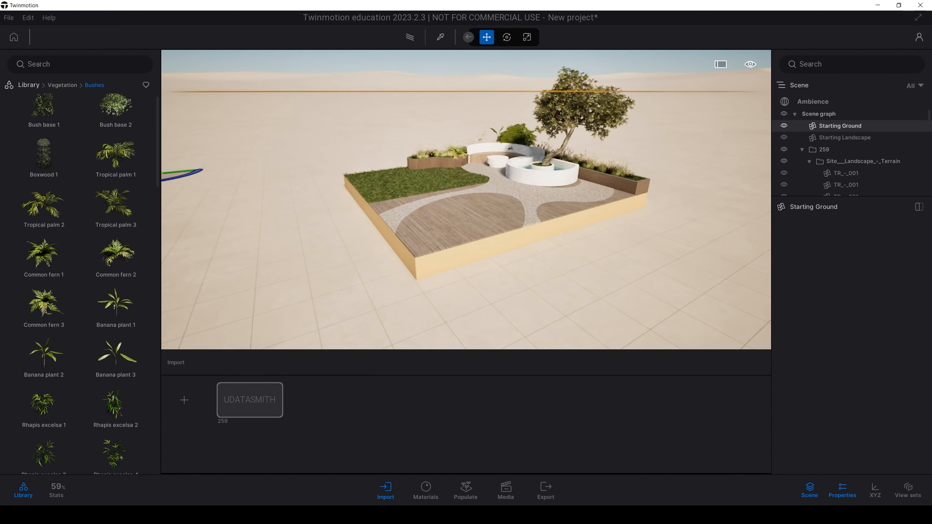
click(22, 84)
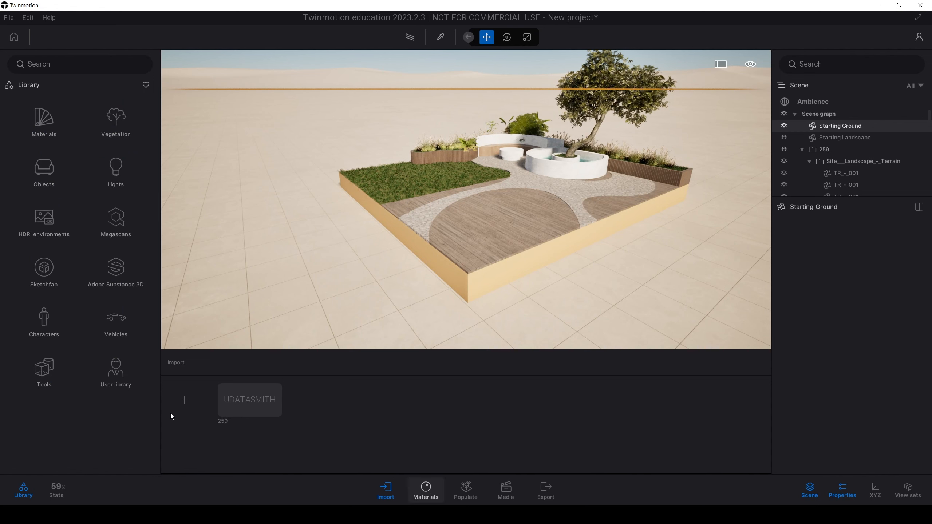
click(411, 491)
click(178, 403)
drag(236, 417, 349, 318)
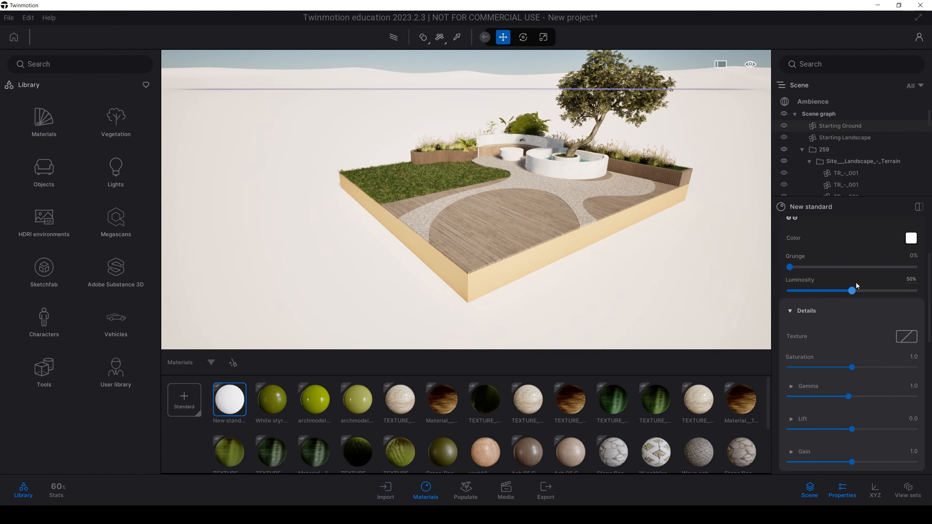
Set the new ground material's color to a dark grey.
click(911, 238)
drag(453, 289, 695, 353)
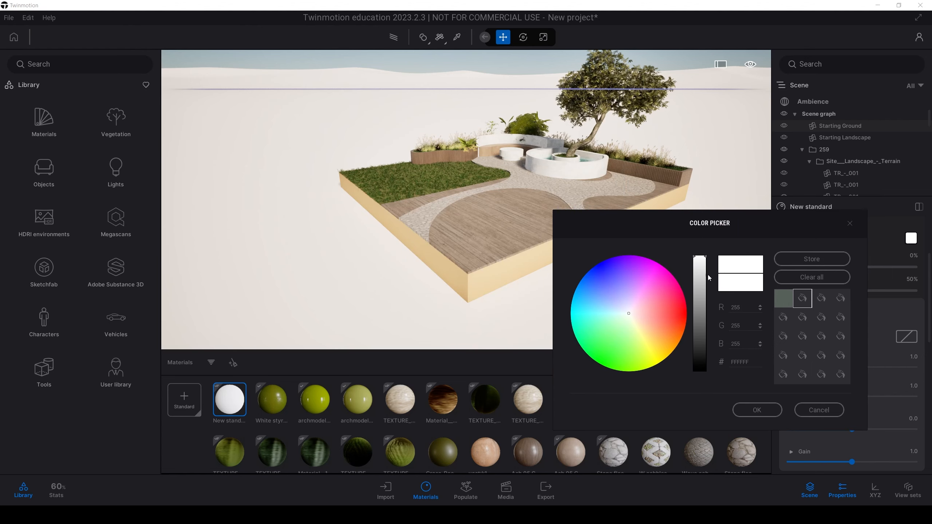
drag(699, 270, 701, 355)
click(757, 409)
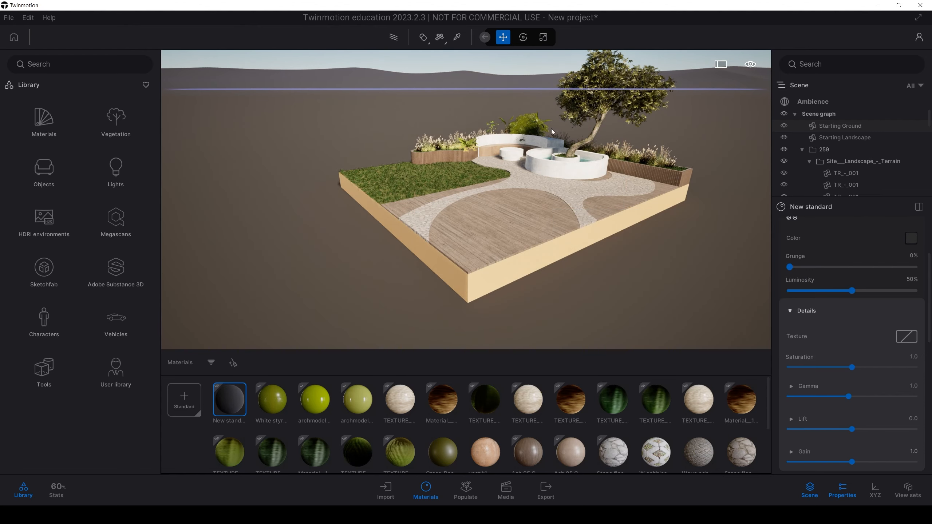
Delete the Starting Landscape hills from the horizon behind the garden.
drag(529, 67, 616, 81)
scroll(455, 206, down, 5)
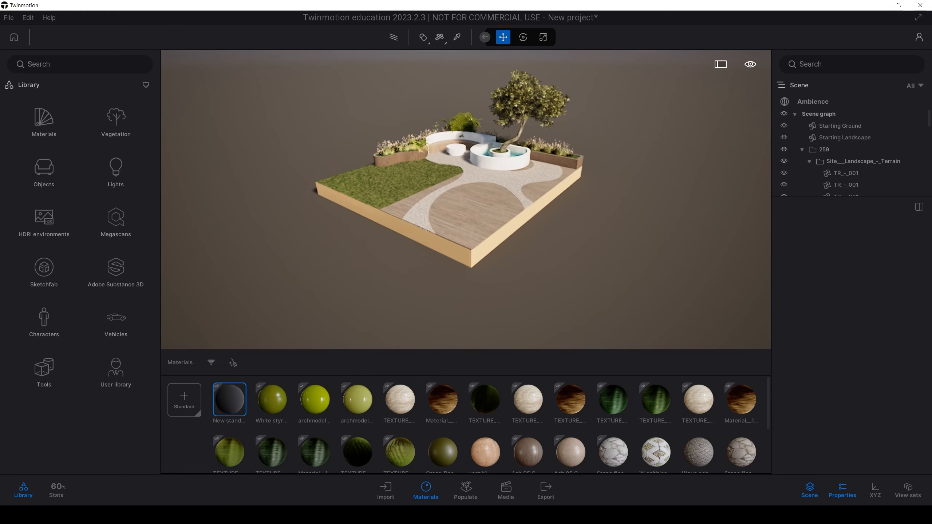
click(467, 80)
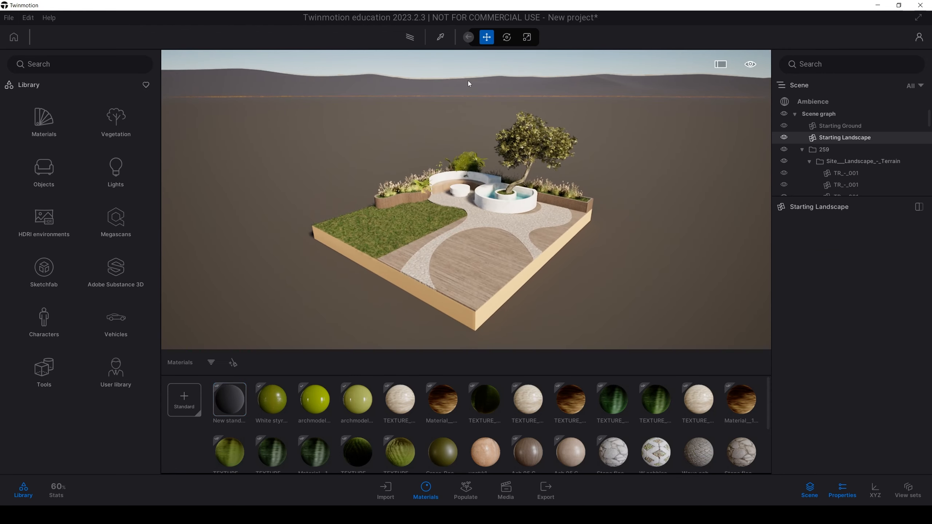
key(Delete)
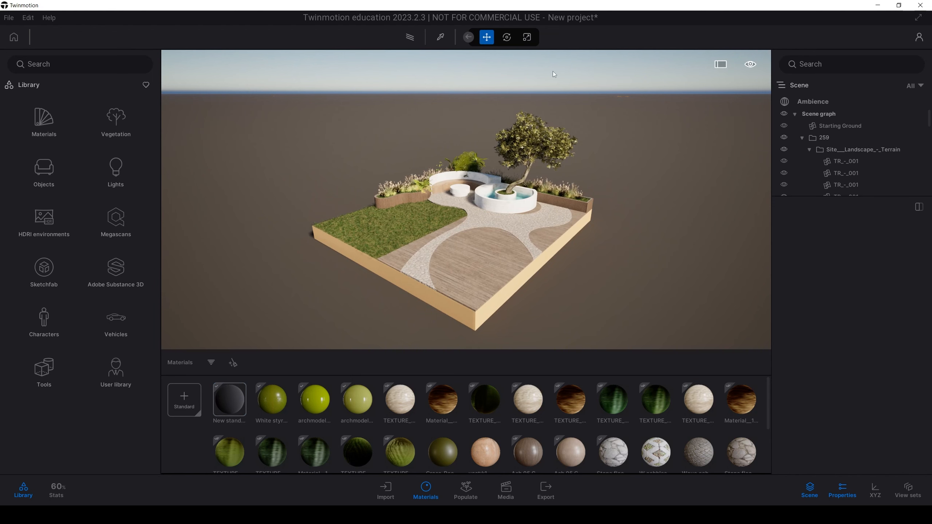
Apply the Forest ground 1 nature material to the beige sides of the garden base.
key(w)
right_drag(548, 210, 548, 247)
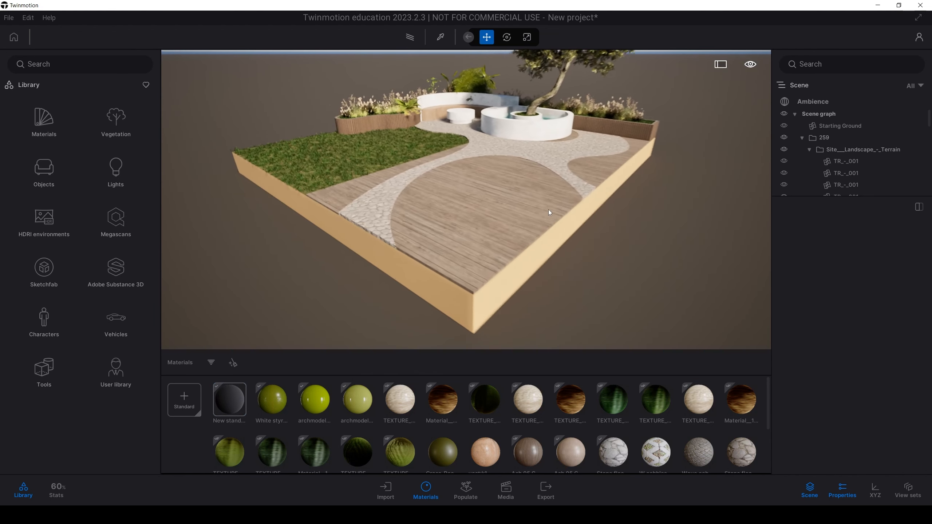
key(w)
key(d)
key(s)
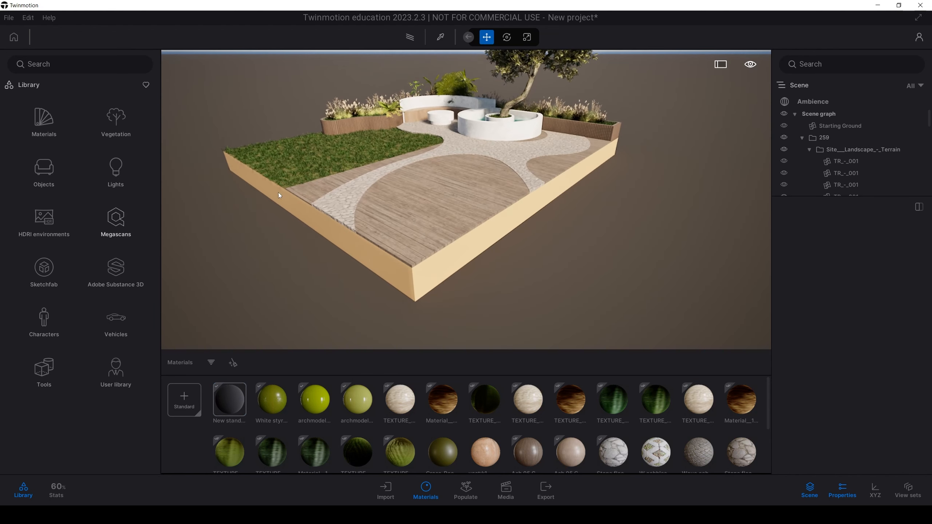
click(45, 123)
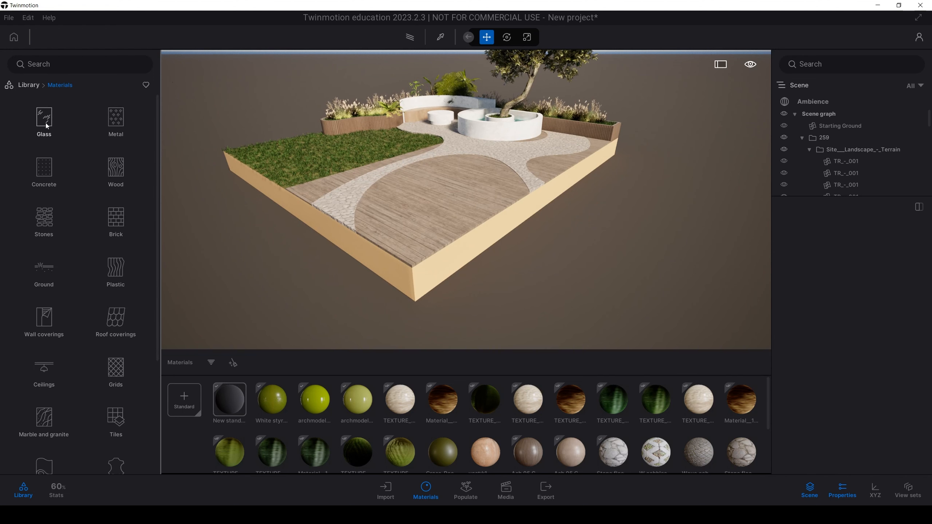
click(34, 274)
click(118, 125)
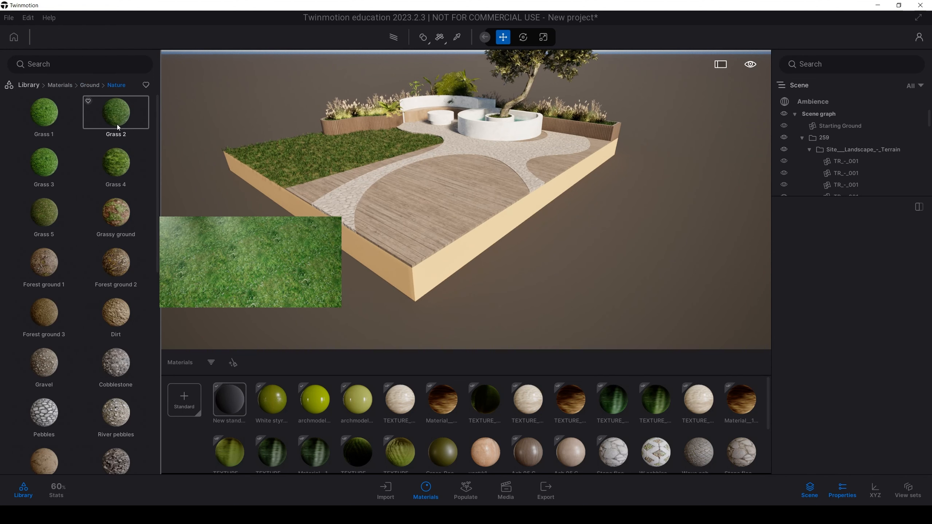
drag(50, 276, 427, 284)
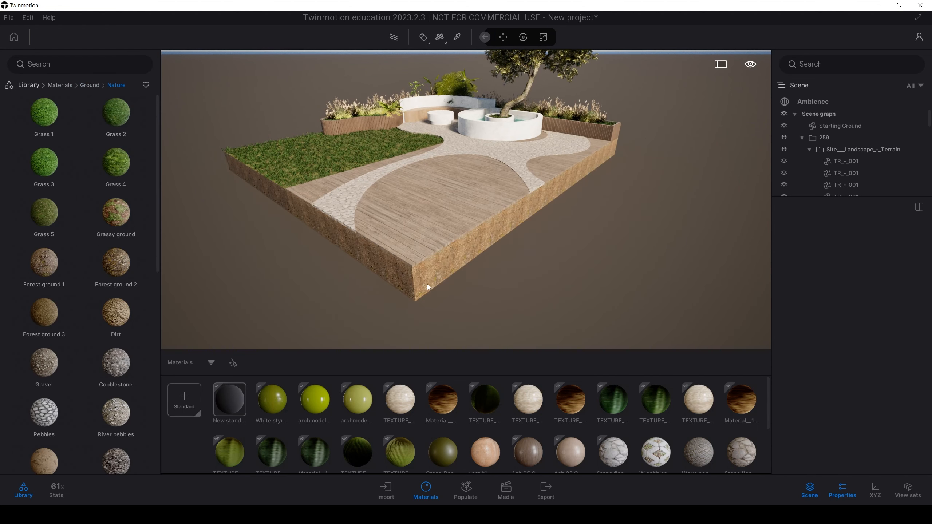
Increase the Forest ground 1 texture scale to about 2.89 and check it on the base.
scroll(823, 333, up, 1)
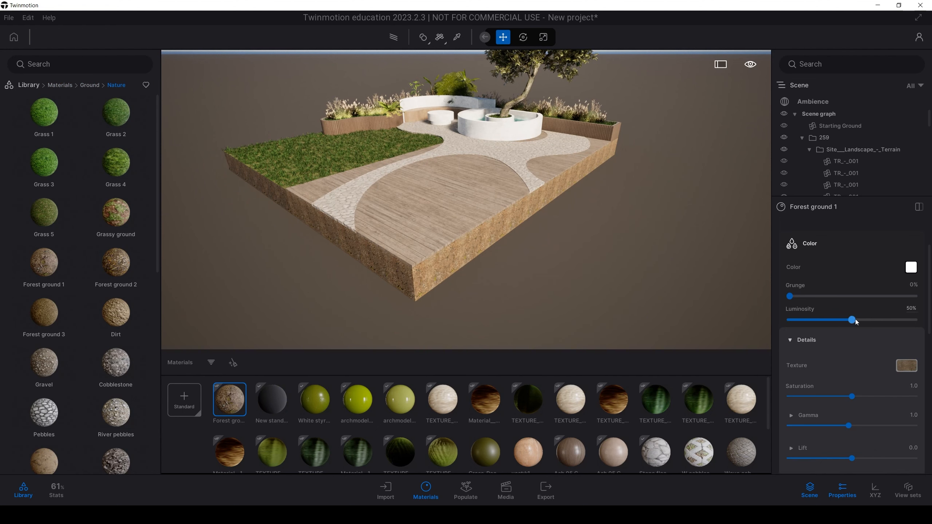
scroll(828, 409, down, 6)
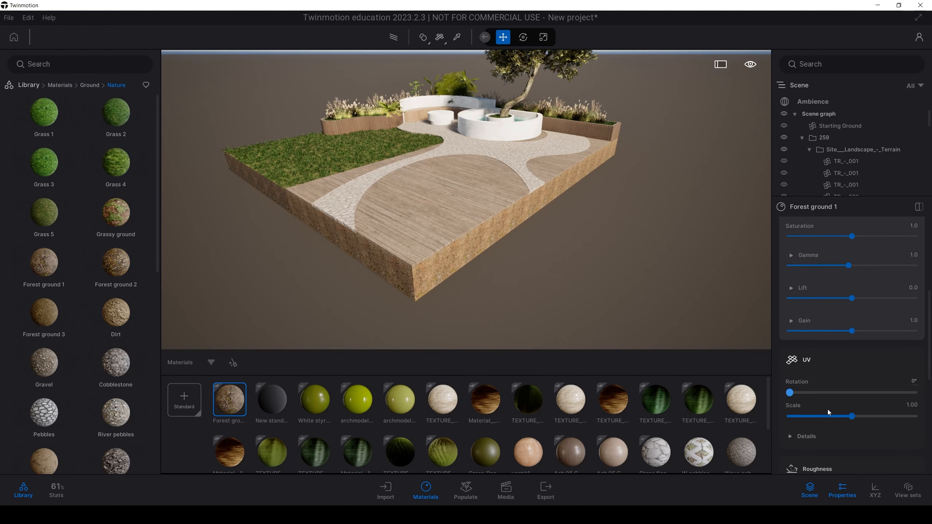
drag(857, 386, 865, 387)
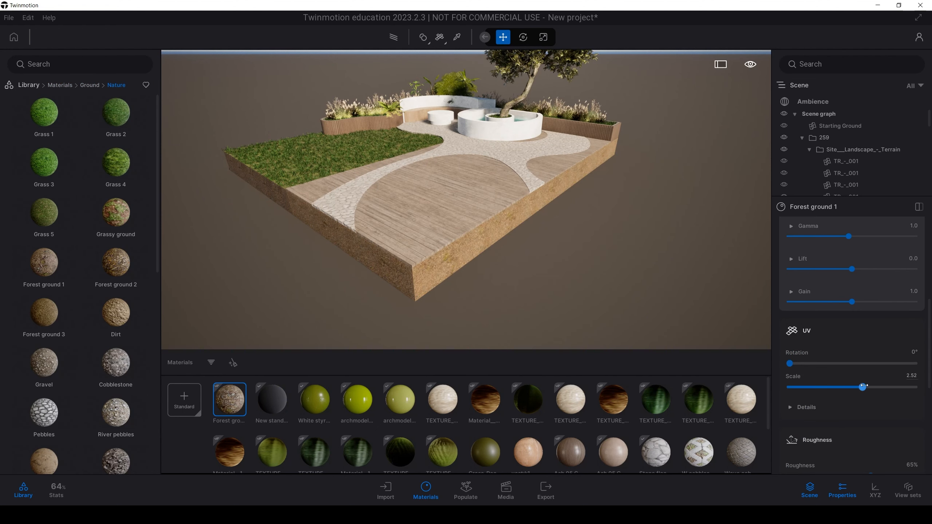
shift+middle_drag(458, 184, 486, 203)
scroll(487, 228, down, 4)
scroll(477, 224, up, 3)
scroll(486, 203, up, 1)
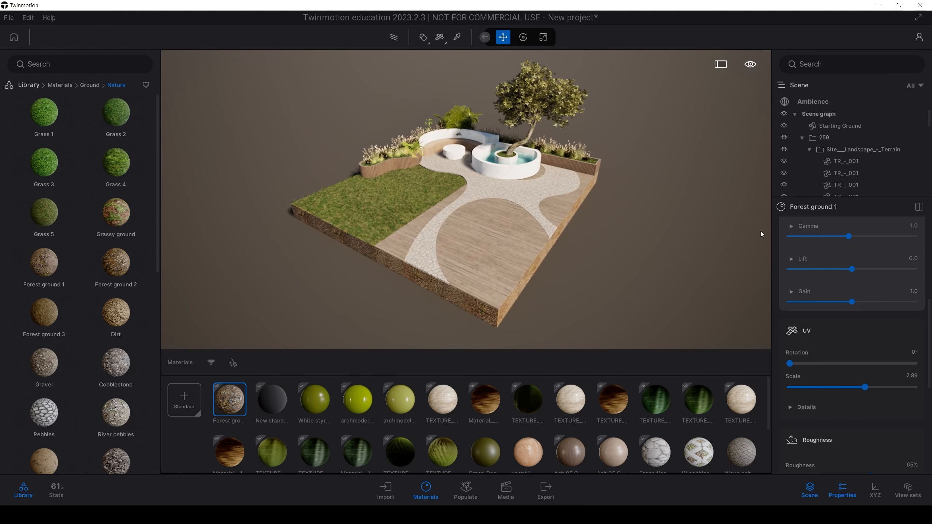
Set the camera field of view to 45° in the scene's ambience settings.
click(805, 101)
scroll(587, 184, down, 2)
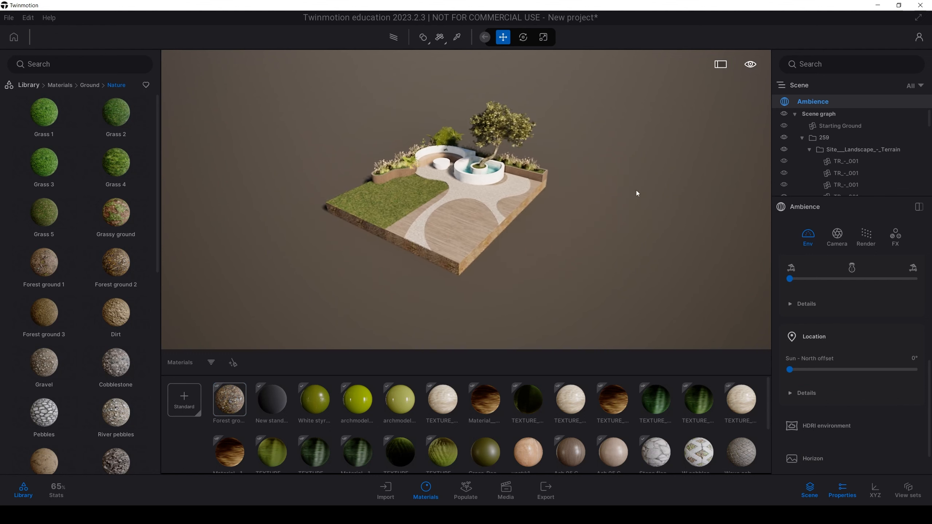
click(842, 239)
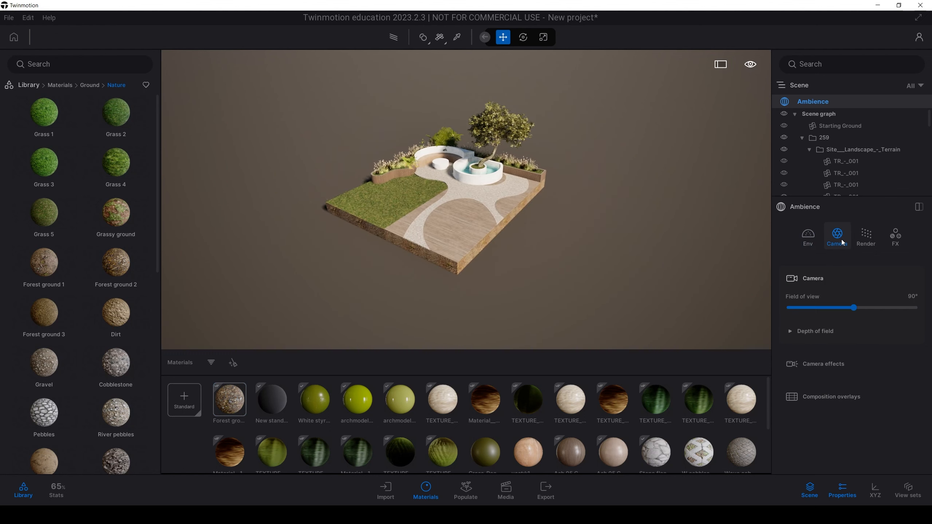
drag(850, 308, 821, 310)
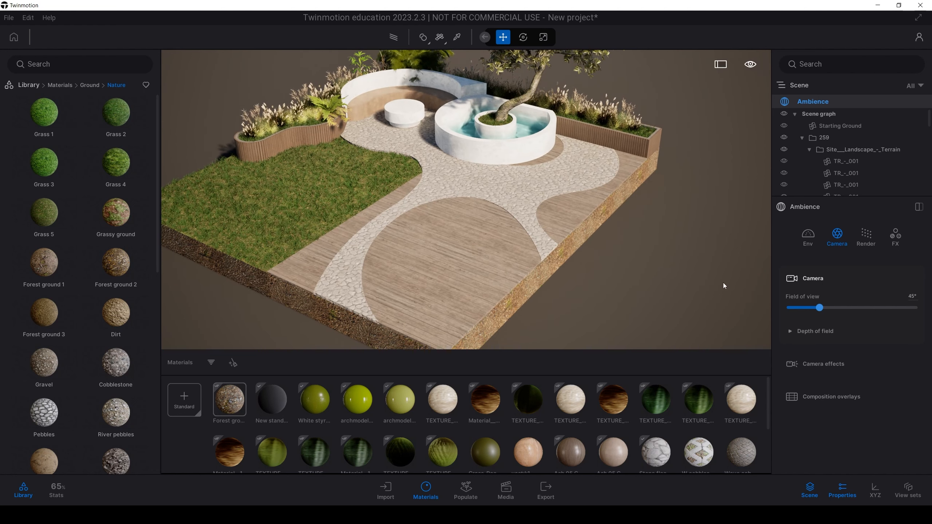
Frame the whole garden from a raised corner view and create an image from it.
scroll(541, 238, down, 5)
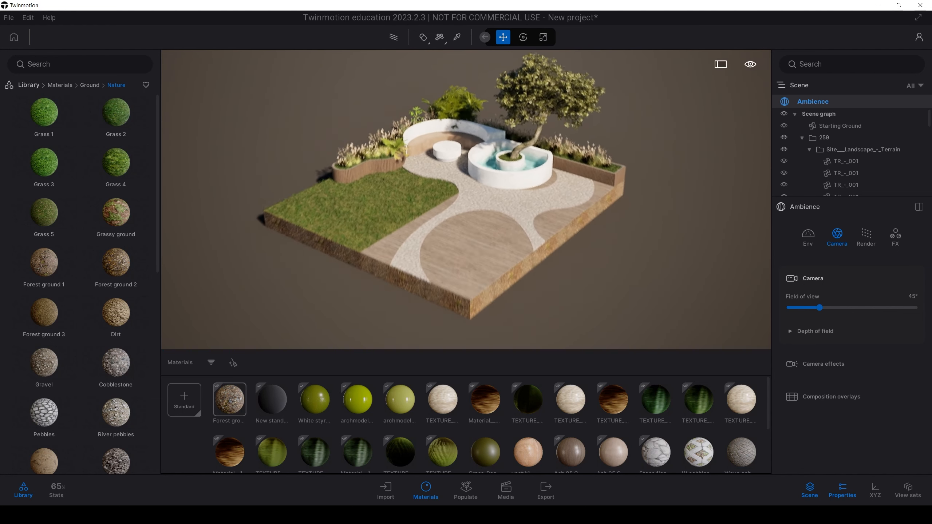
middle_drag(541, 238, 541, 253)
scroll(541, 254, up, 2)
scroll(508, 169, up, 3)
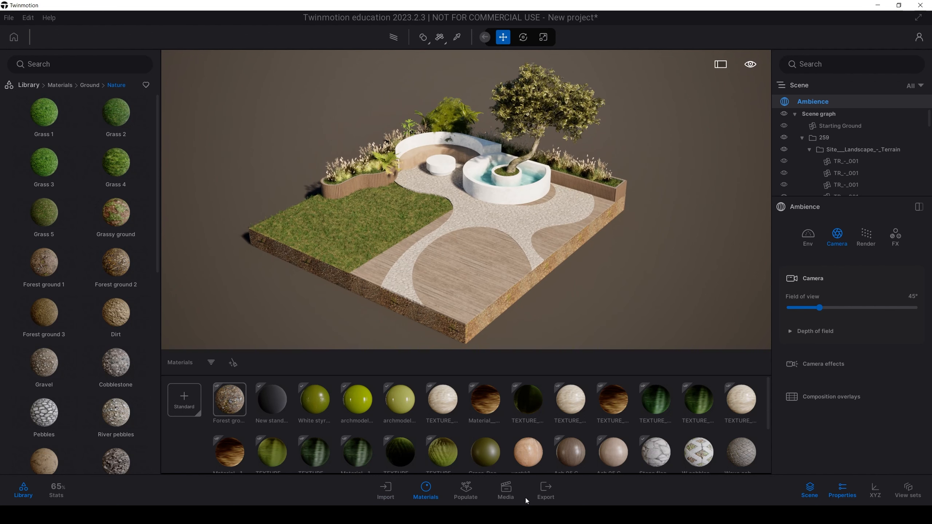
click(506, 489)
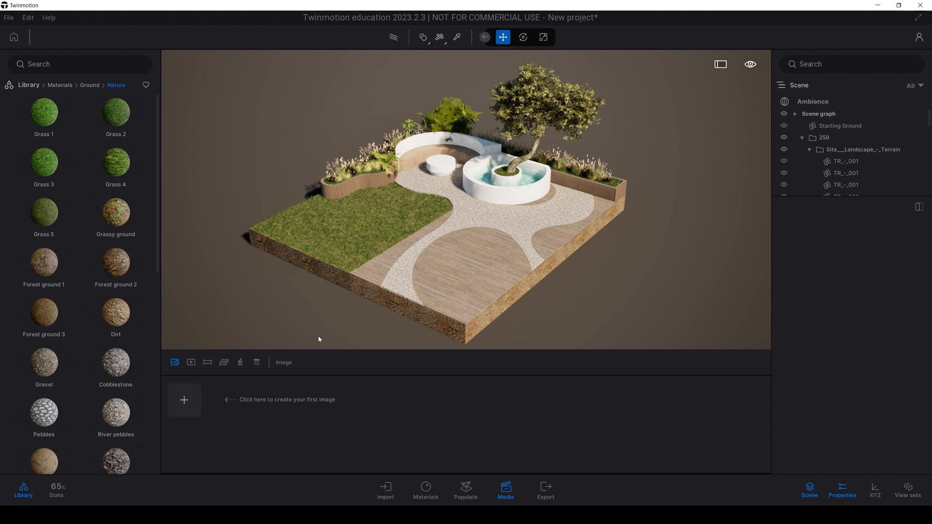
click(184, 400)
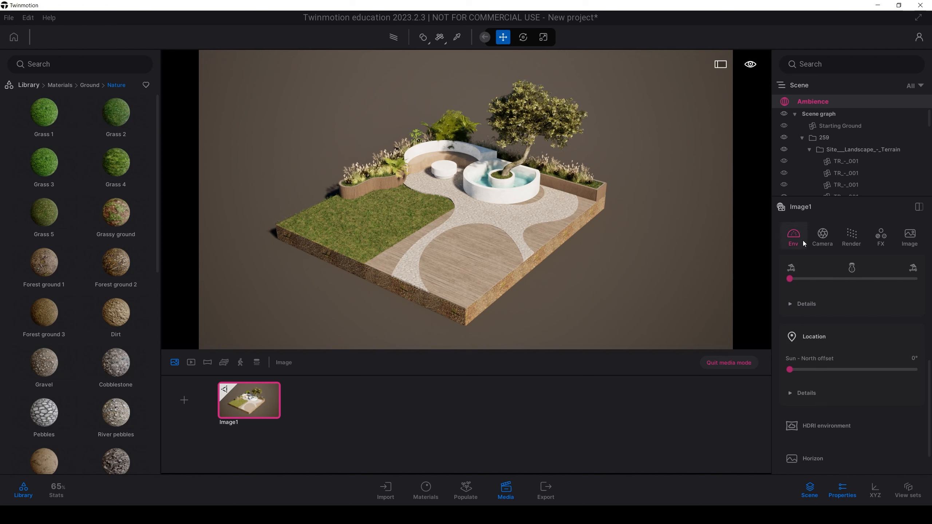
Enable the HDRI environment for the image as a skydome and set its intensity to 100.
scroll(812, 309, down, 2)
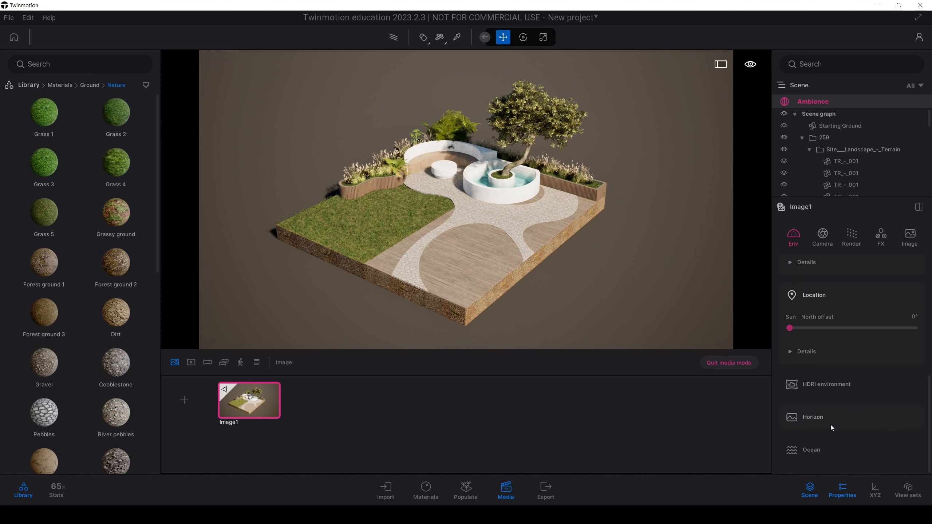
click(811, 417)
scroll(828, 356, down, 3)
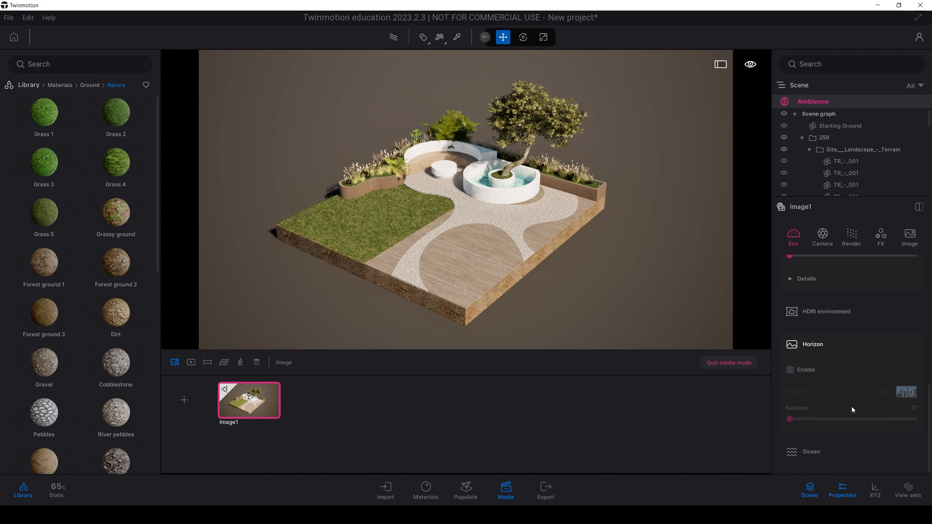
click(820, 314)
click(790, 337)
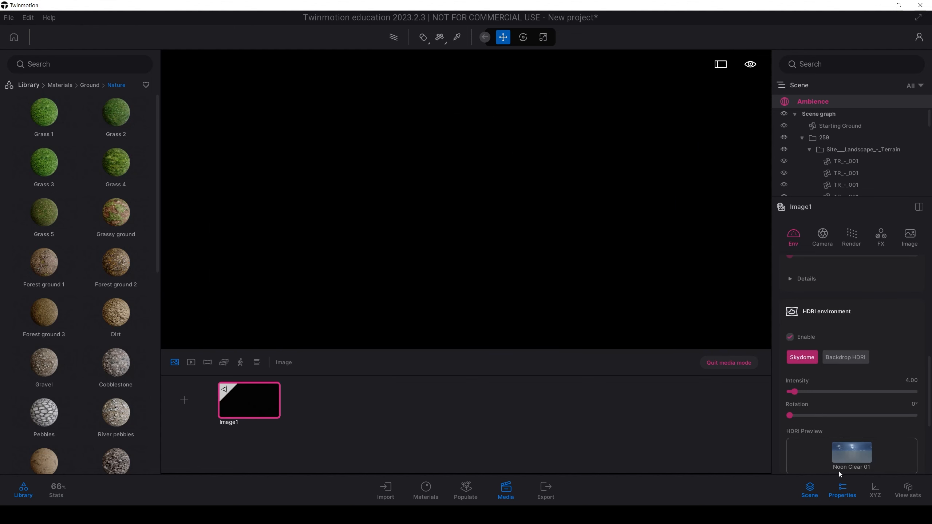
scroll(848, 450, down, 1)
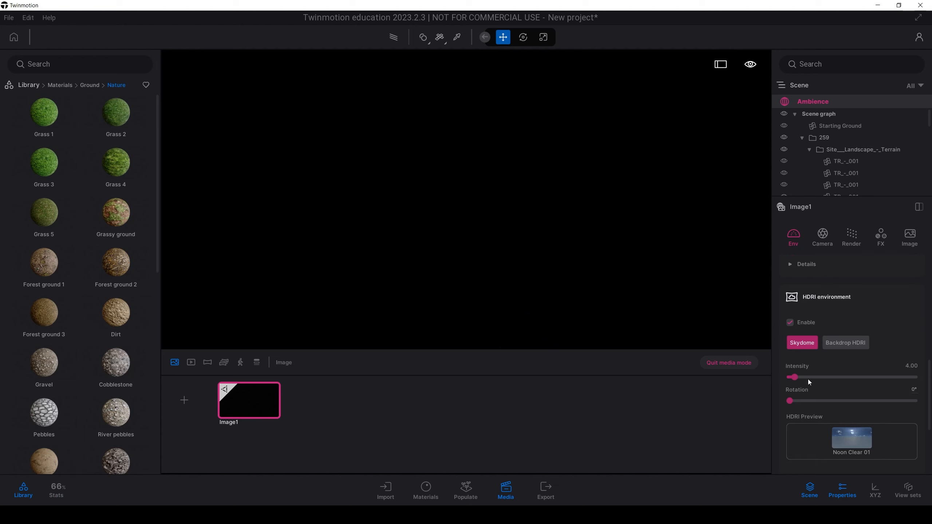
drag(808, 379, 927, 374)
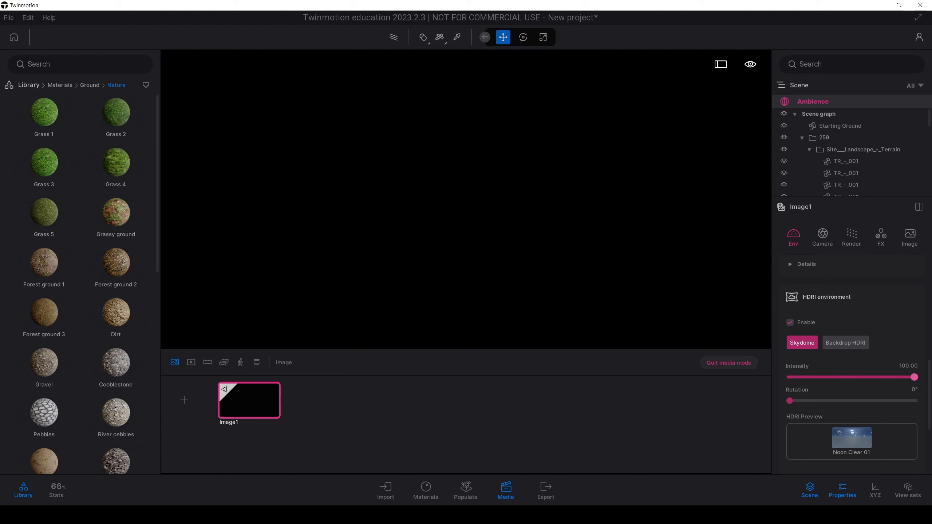
click(62, 85)
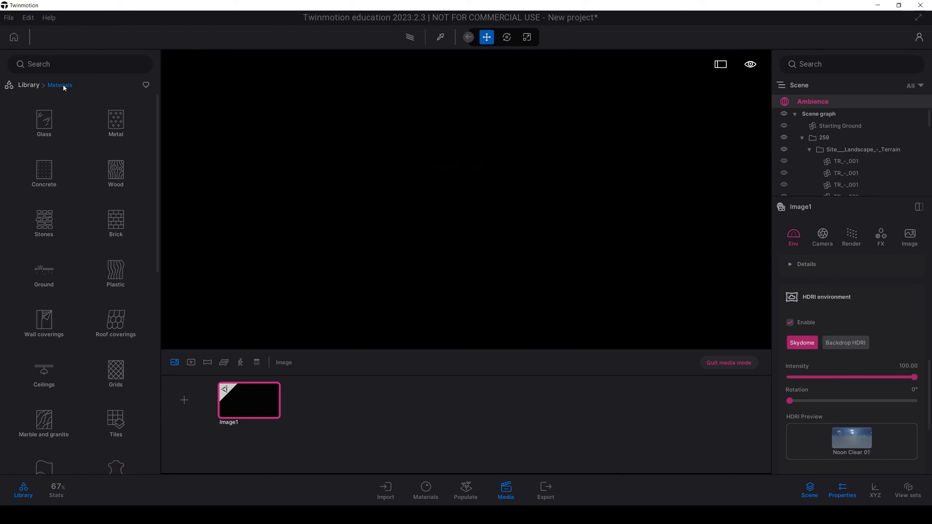